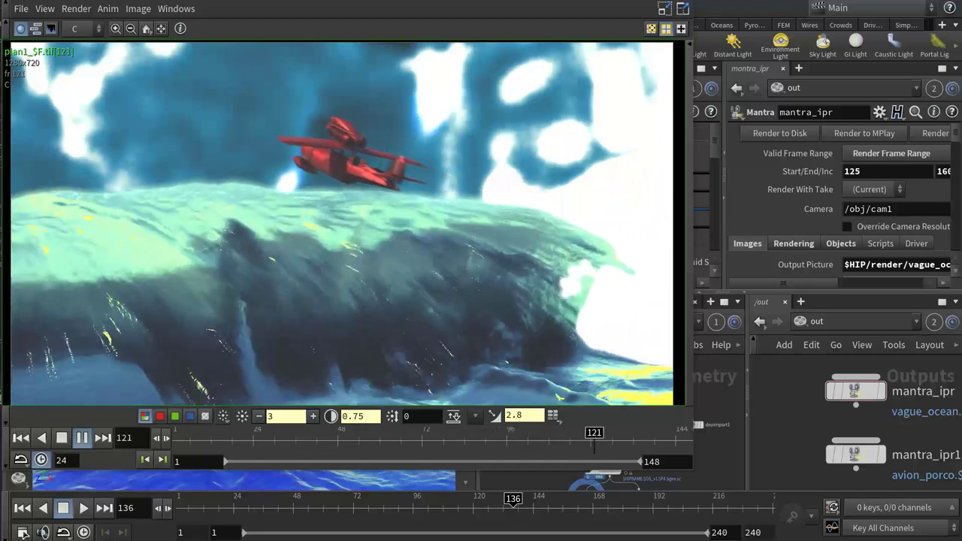
- Shift the MPlay window playing the 148-frame plan*.tif sequence slightly down
{"action": "left_click_drag", "start_coordinate": [82, 0], "coordinate": [84, 9]}
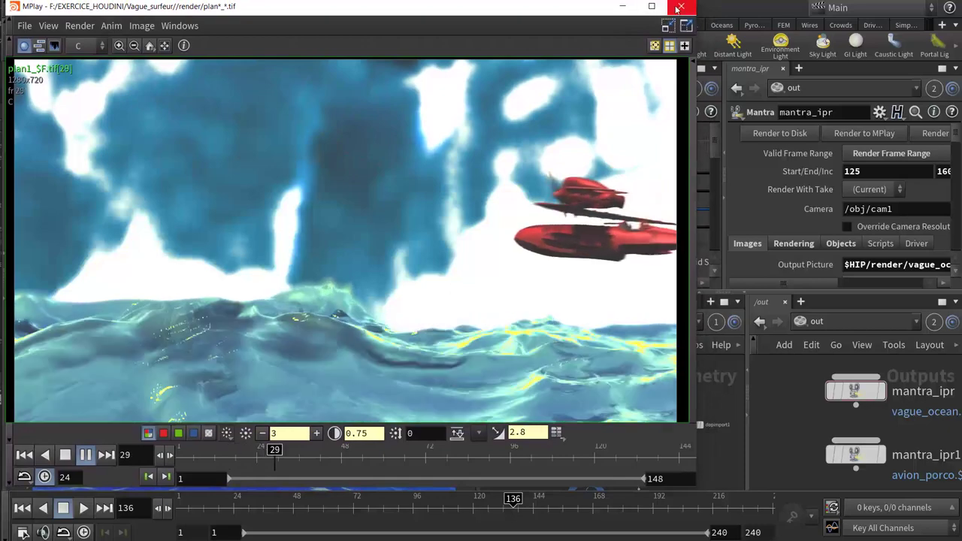
- Close MPlay and tumble the Scene View to see the wave from a lower side angle
{"action": "left_click", "coordinate": [677, 7]}
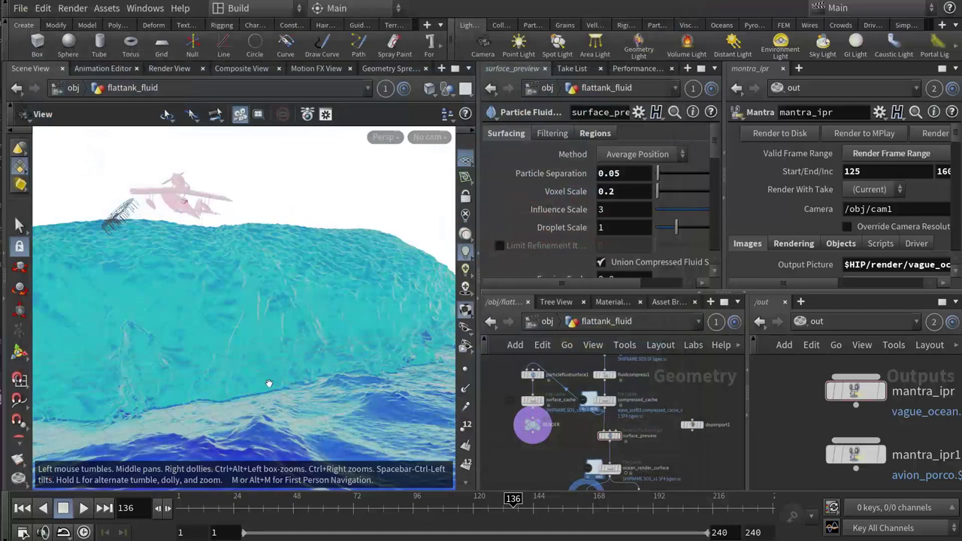
{"action": "mouse_move", "coordinate": [310, 368]}
{"action": "left_mouse_down"}
{"action": "mouse_move", "coordinate": [202, 374]}
{"action": "mouse_move", "coordinate": [197, 391]}
{"action": "left_mouse_up"}
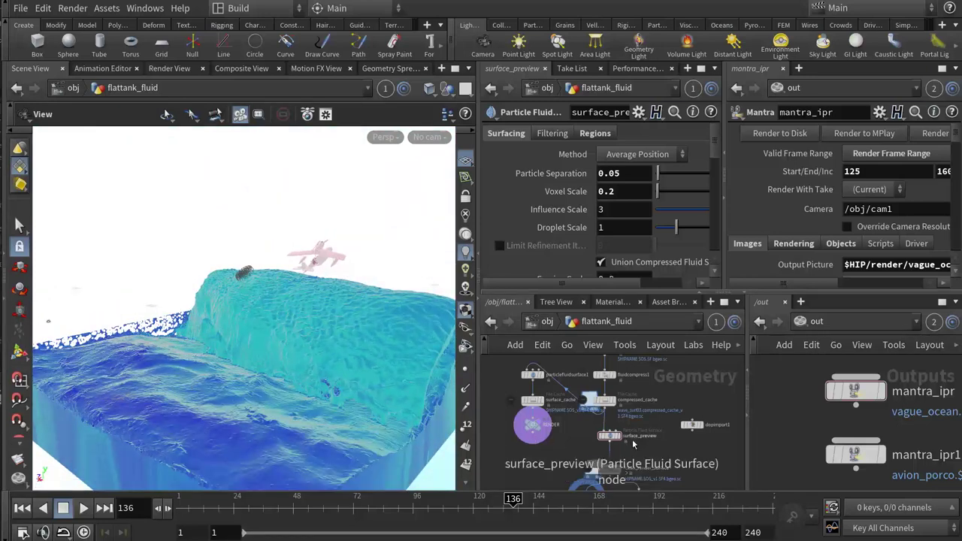
{"action": "left_click_drag", "start_coordinate": [477, 382], "coordinate": [381, 382]}
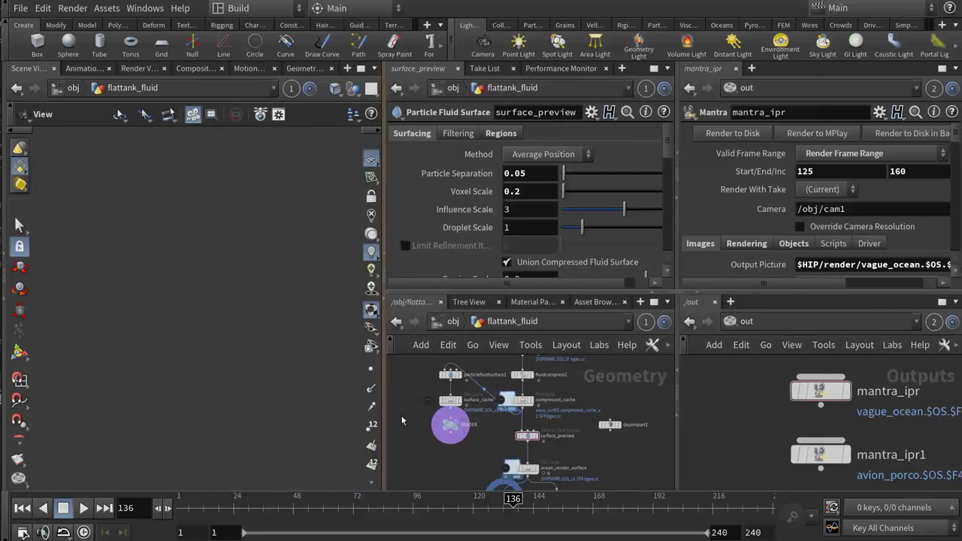
{"action": "mouse_move", "coordinate": [340, 408]}
{"action": "left_mouse_down"}
{"action": "mouse_move", "coordinate": [313, 388]}
{"action": "mouse_move", "coordinate": [317, 381]}
{"action": "left_mouse_up"}
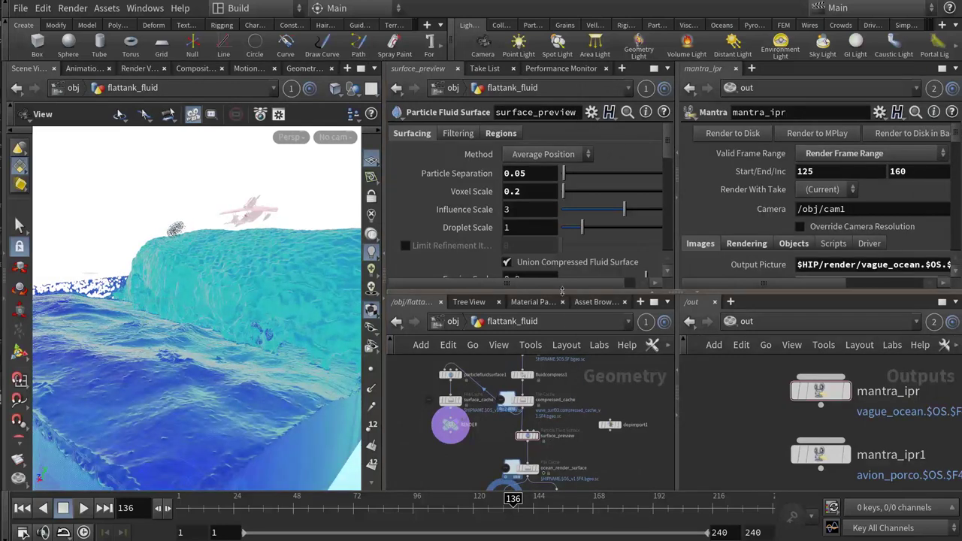
- Enlarge the network editors and the surface_preview parameter pane
{"action": "left_click_drag", "start_coordinate": [562, 291], "coordinate": [557, 249]}
{"action": "left_click_drag", "start_coordinate": [679, 298], "coordinate": [698, 295]}
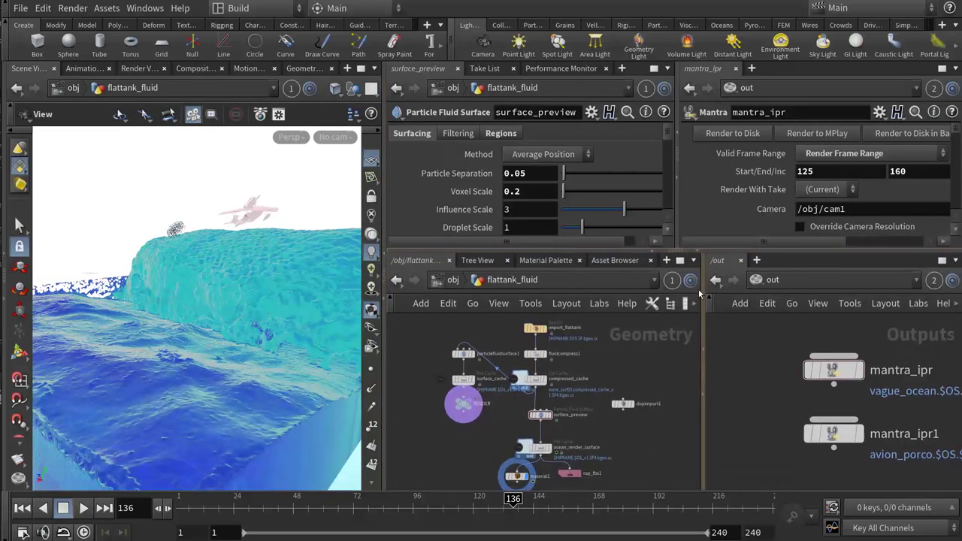
{"action": "left_click_drag", "start_coordinate": [677, 225], "coordinate": [703, 226]}
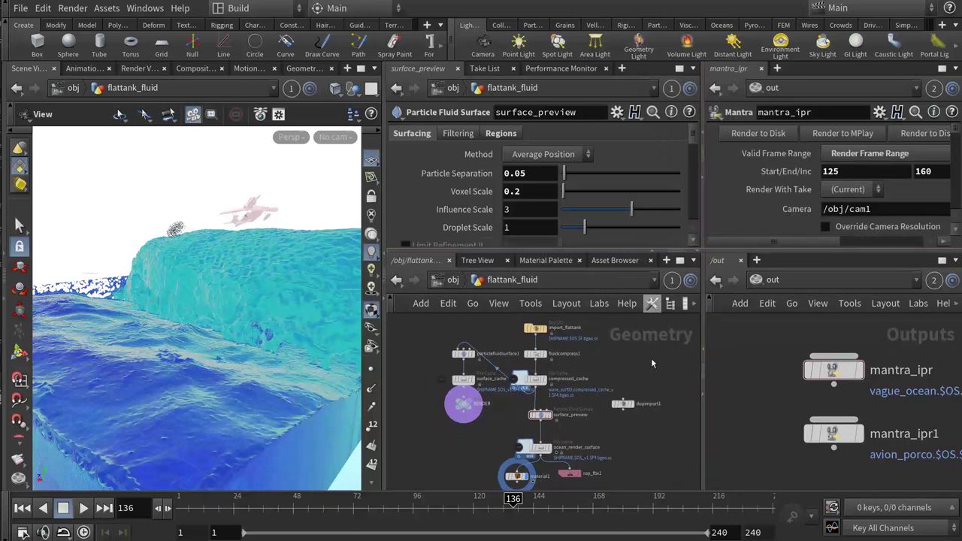
- Go up to /obj and pan the object network to see all nodes, repositioning a fluid tank node
{"action": "left_click", "coordinate": [454, 280]}
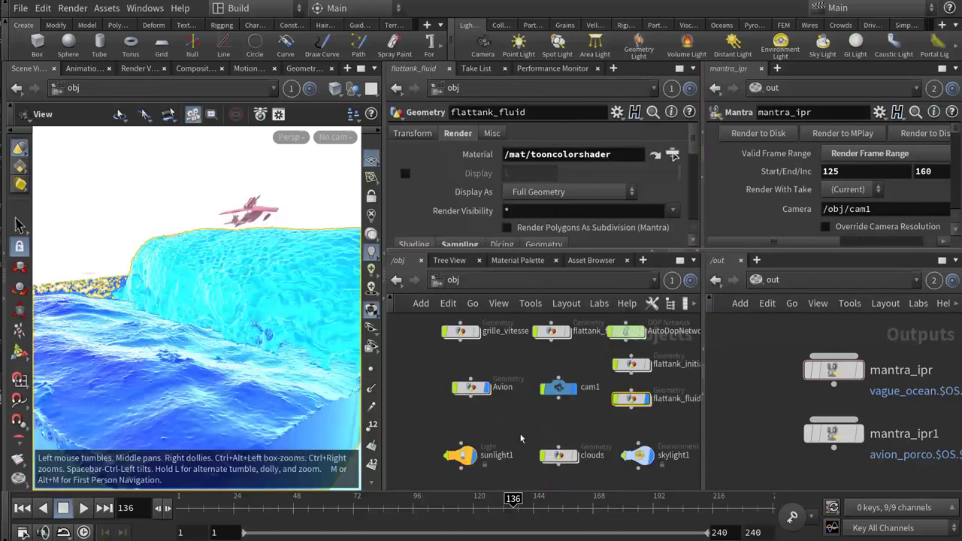
{"action": "middle_click_drag", "start_coordinate": [524, 431], "coordinate": [482, 469]}
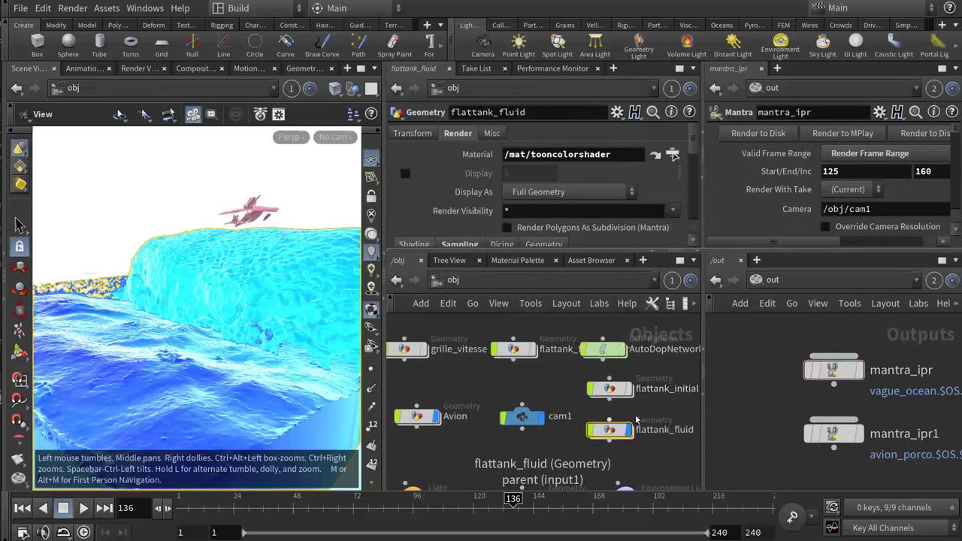
{"action": "middle_click_drag", "start_coordinate": [644, 423], "coordinate": [607, 430]}
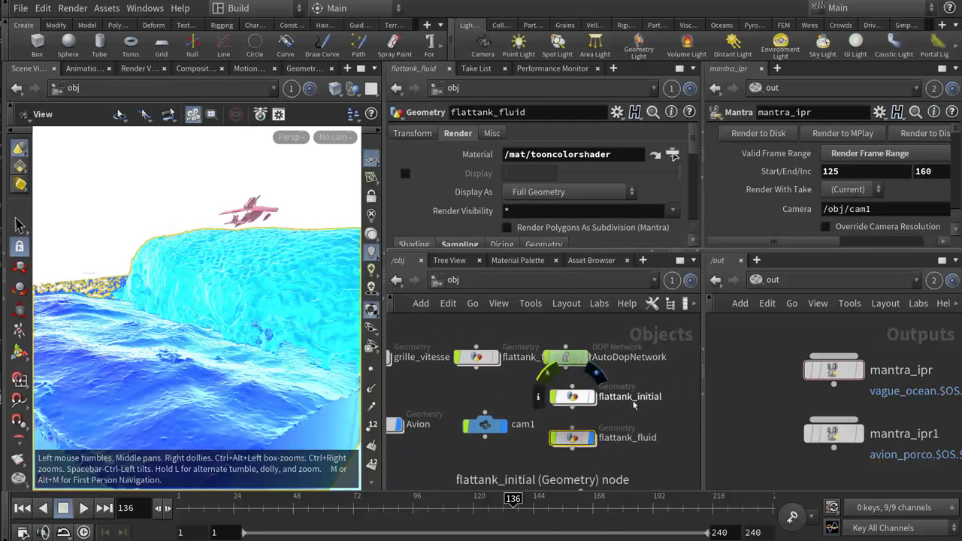
{"action": "mouse_move", "coordinate": [566, 357]}
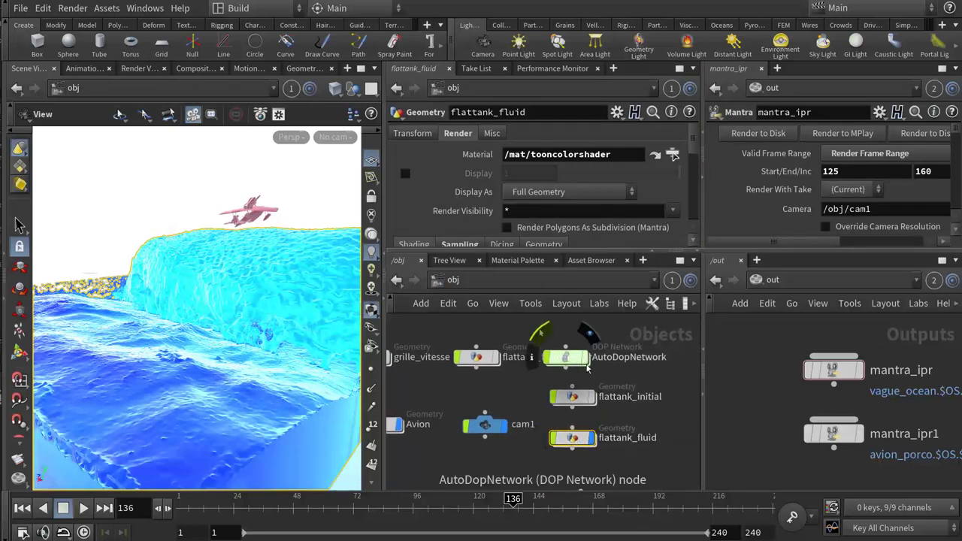
{"action": "middle_click_drag", "start_coordinate": [516, 372], "coordinate": [595, 362]}
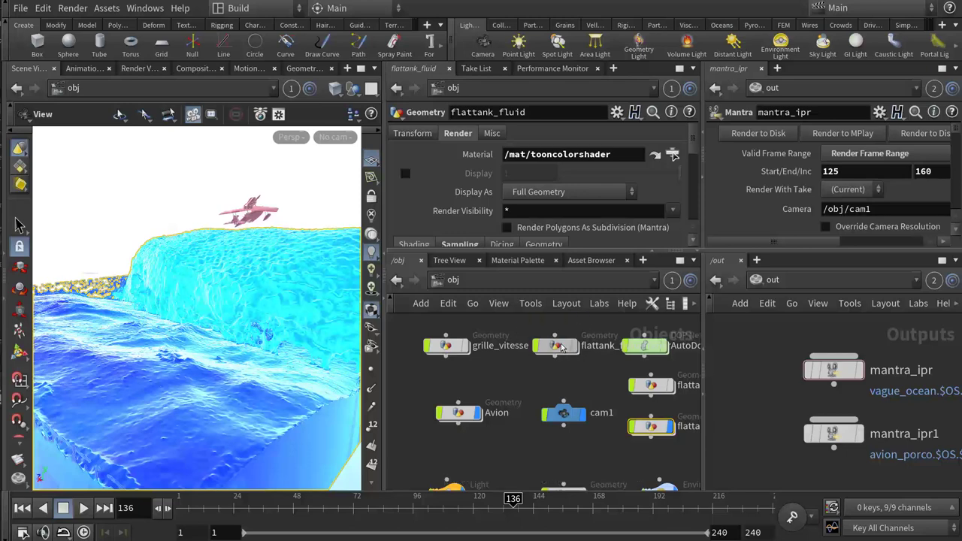
{"action": "mouse_move", "coordinate": [560, 347]}
{"action": "left_mouse_down"}
{"action": "mouse_move", "coordinate": [547, 372]}
{"action": "mouse_move", "coordinate": [653, 369]}
{"action": "left_mouse_up"}
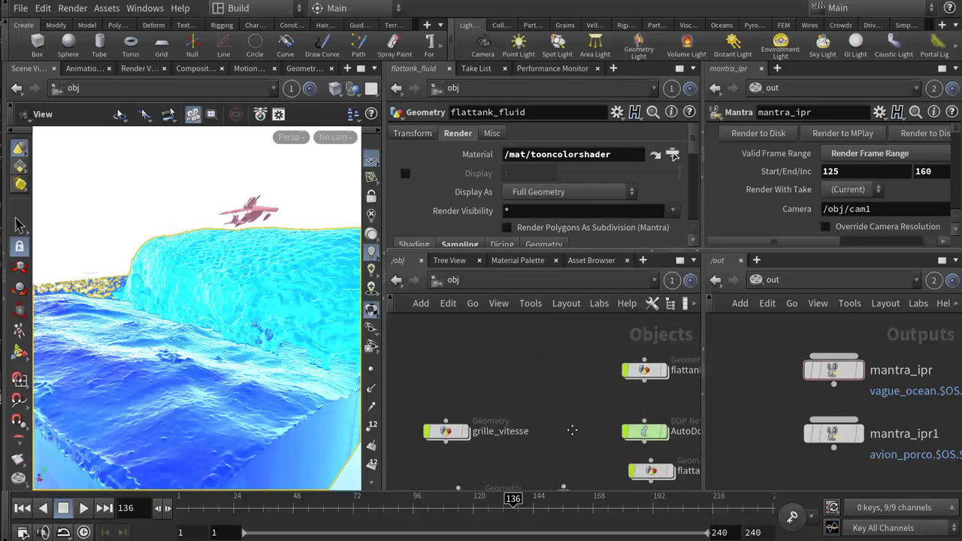
{"action": "middle_click_drag", "start_coordinate": [572, 430], "coordinate": [570, 329]}
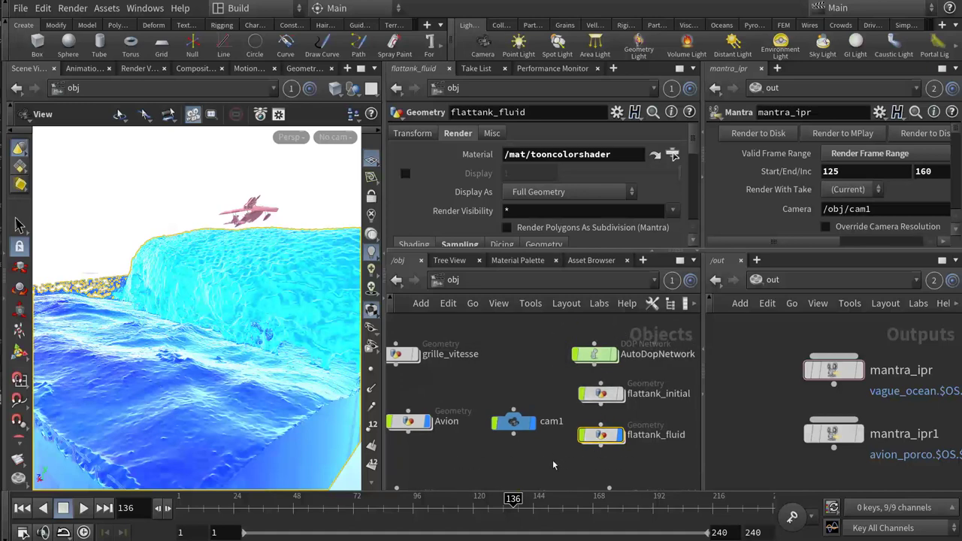
{"action": "middle_click_drag", "start_coordinate": [549, 460], "coordinate": [558, 411]}
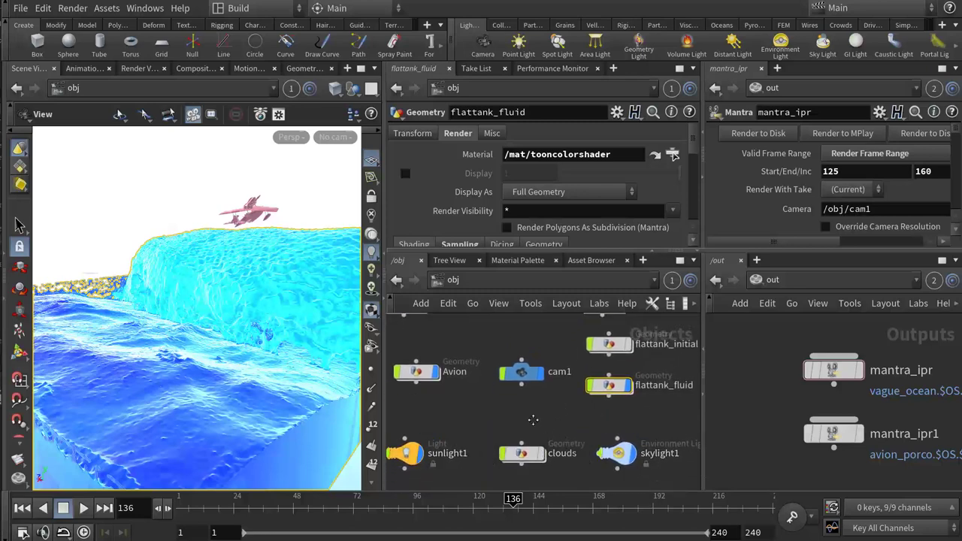
{"action": "mouse_move", "coordinate": [533, 420]}
{"action": "middle_mouse_down"}
{"action": "mouse_move", "coordinate": [549, 452]}
{"action": "mouse_move", "coordinate": [547, 420]}
{"action": "middle_mouse_up"}
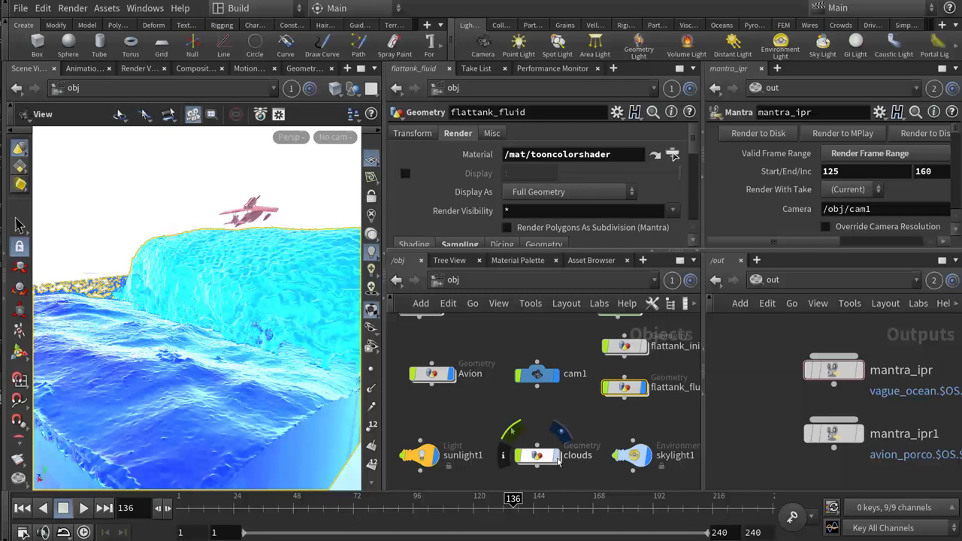
- Toggle the clouds object's display off and back on, then orbit closer to the wave
{"action": "left_click", "coordinate": [558, 460]}
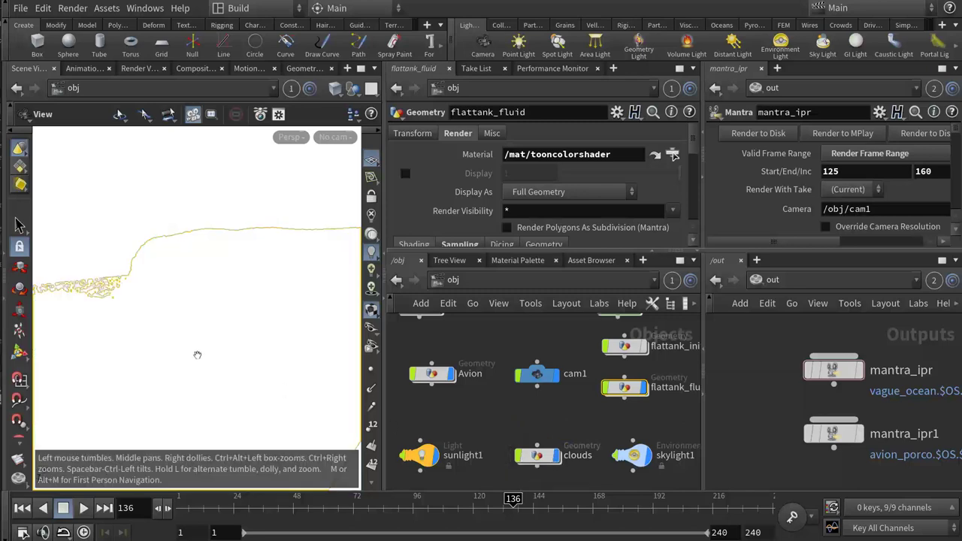
{"action": "left_click", "coordinate": [558, 460]}
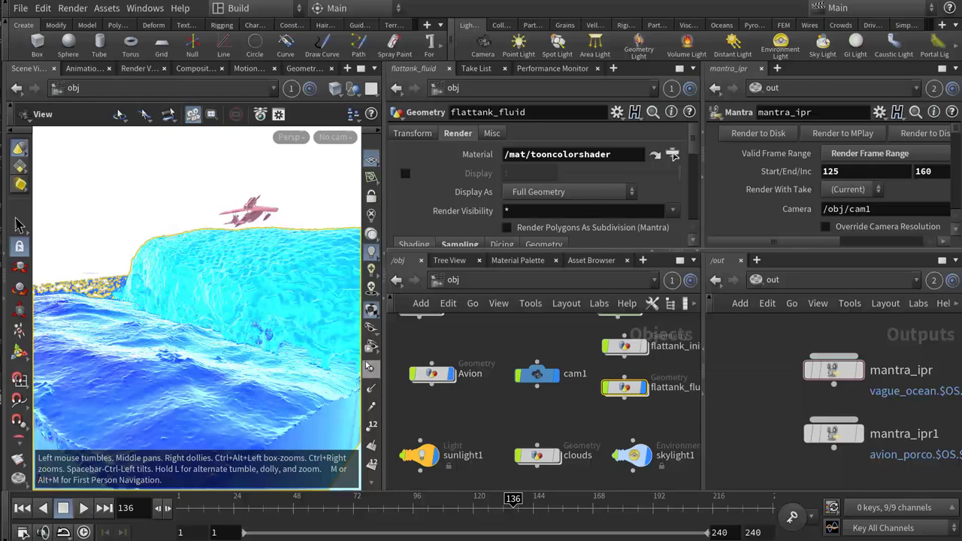
{"action": "mouse_move", "coordinate": [272, 363]}
{"action": "left_mouse_down"}
{"action": "mouse_move", "coordinate": [197, 336]}
{"action": "mouse_move", "coordinate": [254, 349]}
{"action": "left_mouse_up"}
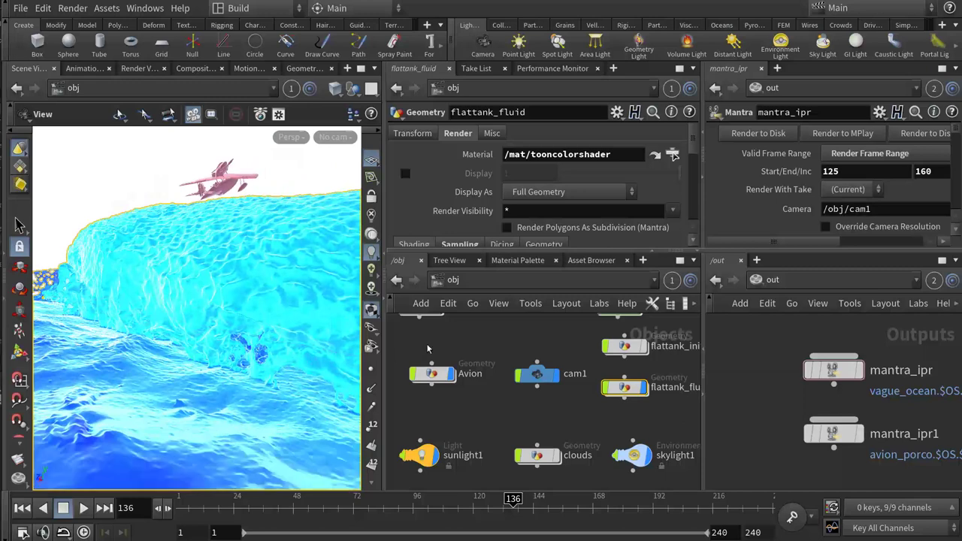
- Narrow the right-hand panes, widen the 3D view, and select grille_vitesse to show its parameters
{"action": "left_click_drag", "start_coordinate": [701, 221], "coordinate": [729, 221]}
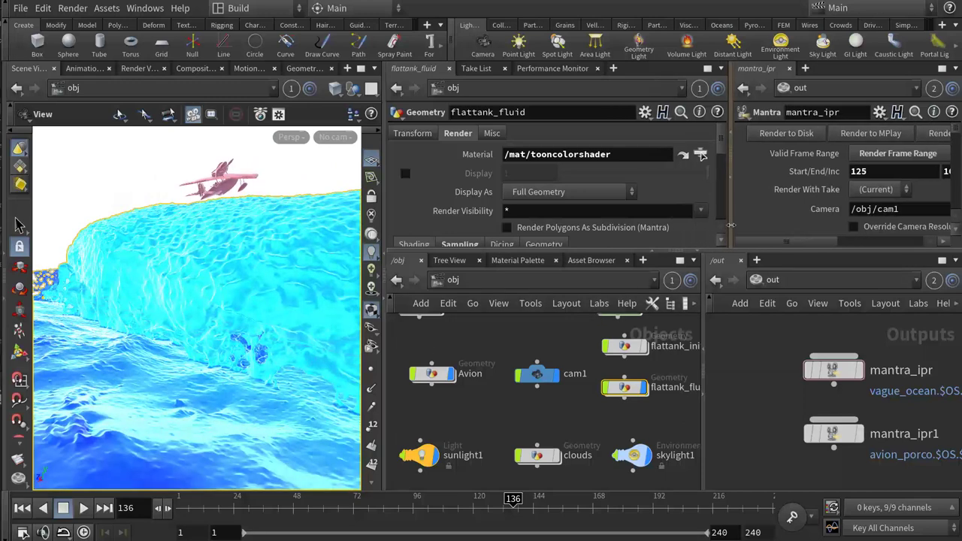
{"action": "left_click_drag", "start_coordinate": [702, 299], "coordinate": [730, 298]}
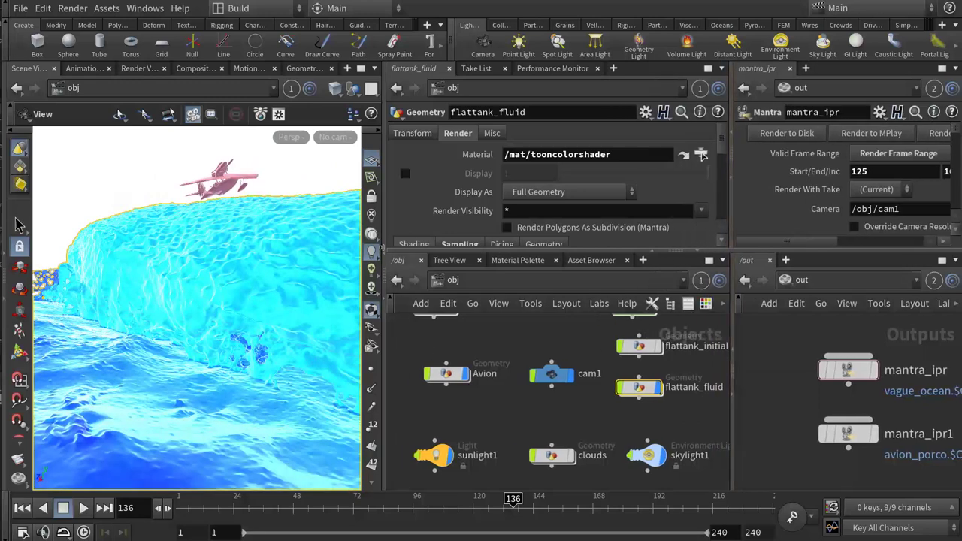
{"action": "left_click_drag", "start_coordinate": [383, 338], "coordinate": [429, 339]}
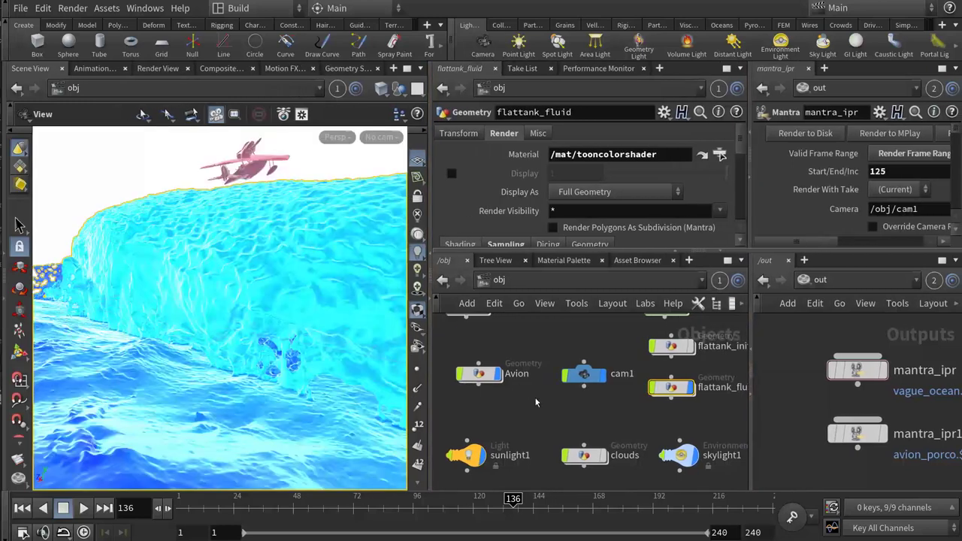
{"action": "scroll", "coordinate": [536, 402], "scroll_direction": "up", "scroll_amount": 2}
{"action": "scroll", "coordinate": [498, 382], "scroll_direction": "left", "scroll_amount": 2}
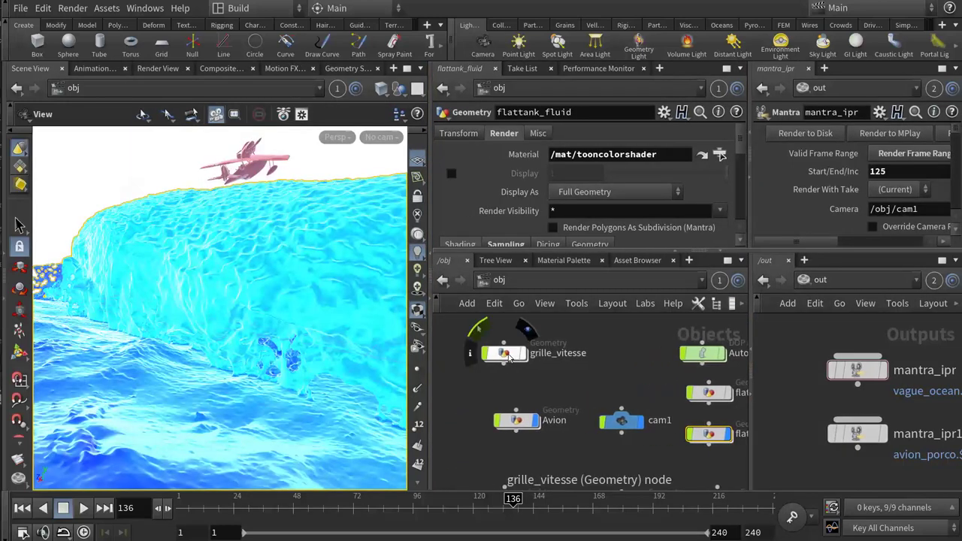
{"action": "left_click", "coordinate": [510, 358]}
{"action": "middle_click_drag", "start_coordinate": [577, 387], "coordinate": [513, 385]}
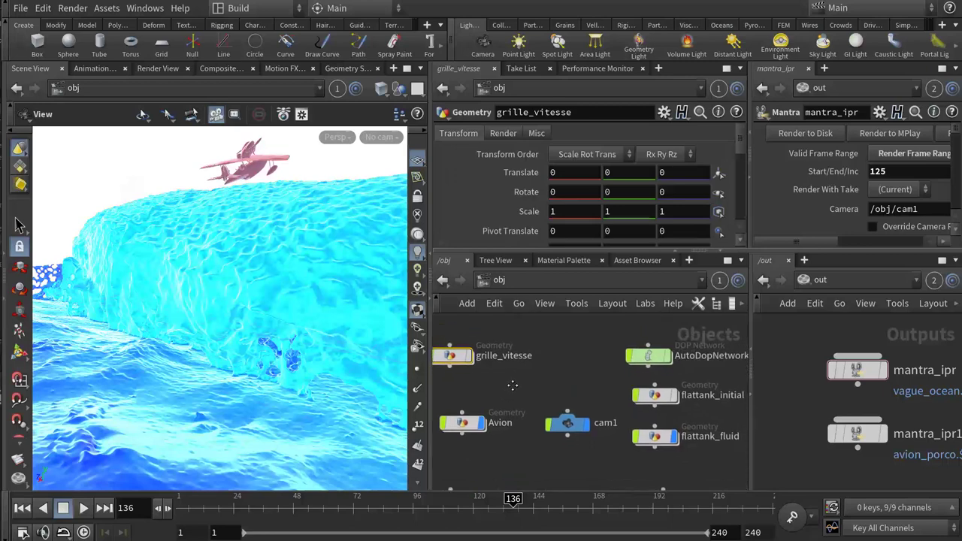
{"action": "mouse_move", "coordinate": [654, 436]}
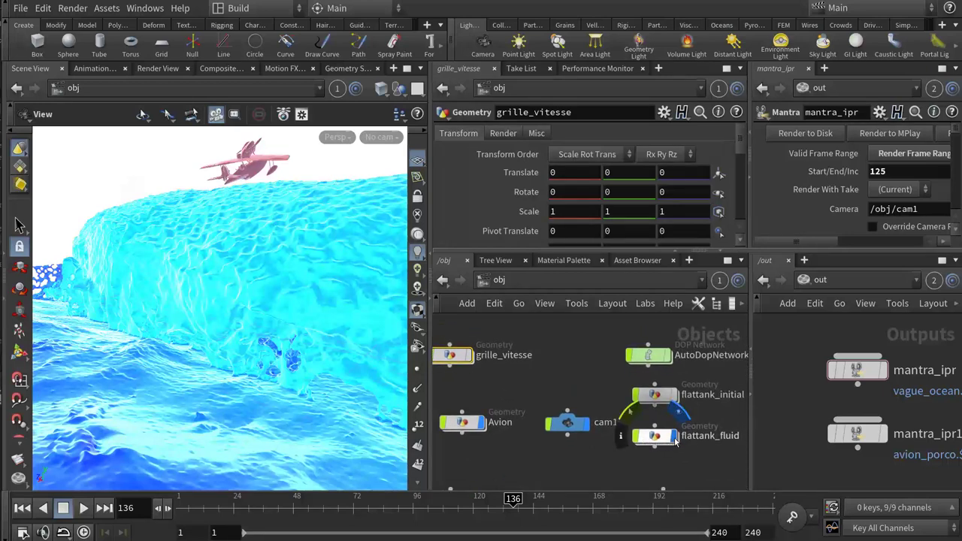
{"action": "left_click", "coordinate": [677, 412]}
{"action": "middle_click_drag", "start_coordinate": [516, 400], "coordinate": [575, 399]}
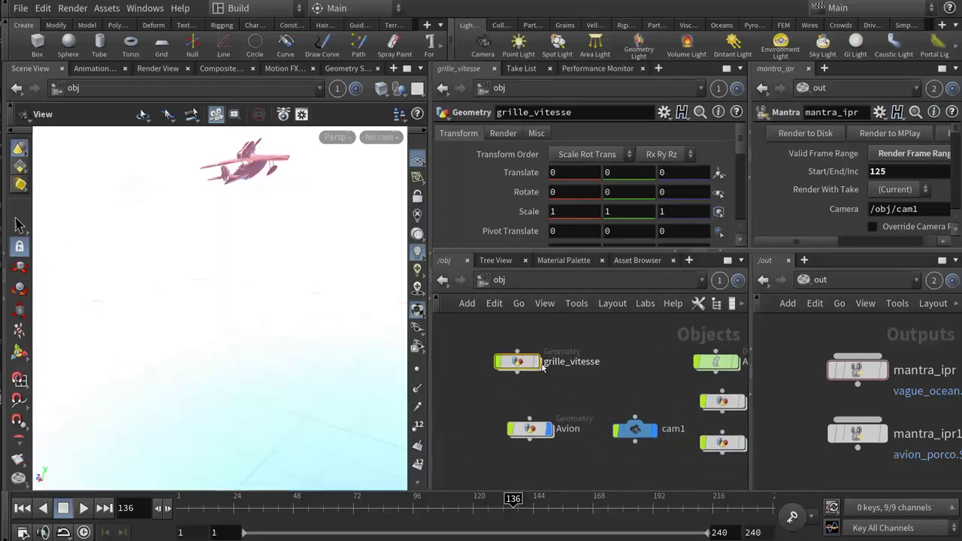
{"action": "middle_click_drag", "start_coordinate": [576, 442], "coordinate": [546, 330]}
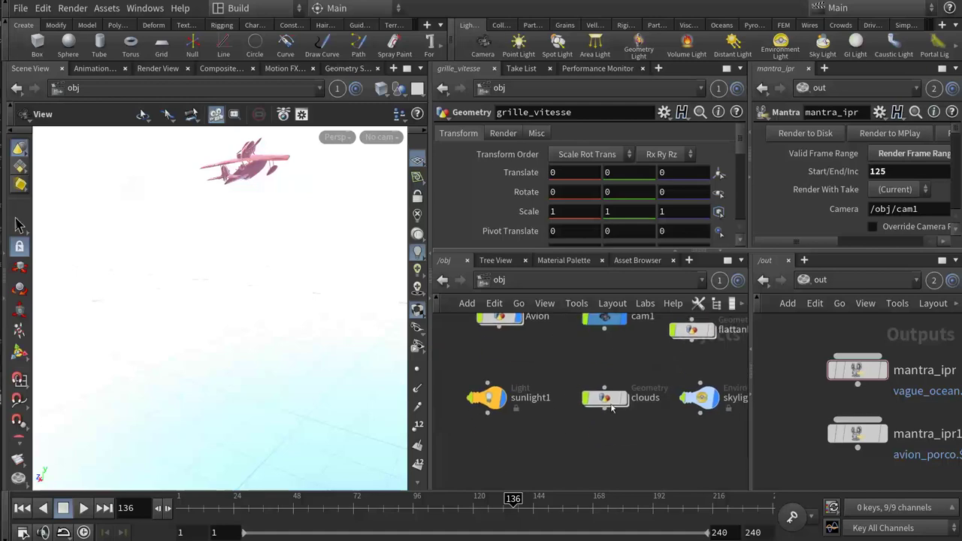
{"action": "left_click", "coordinate": [489, 399]}
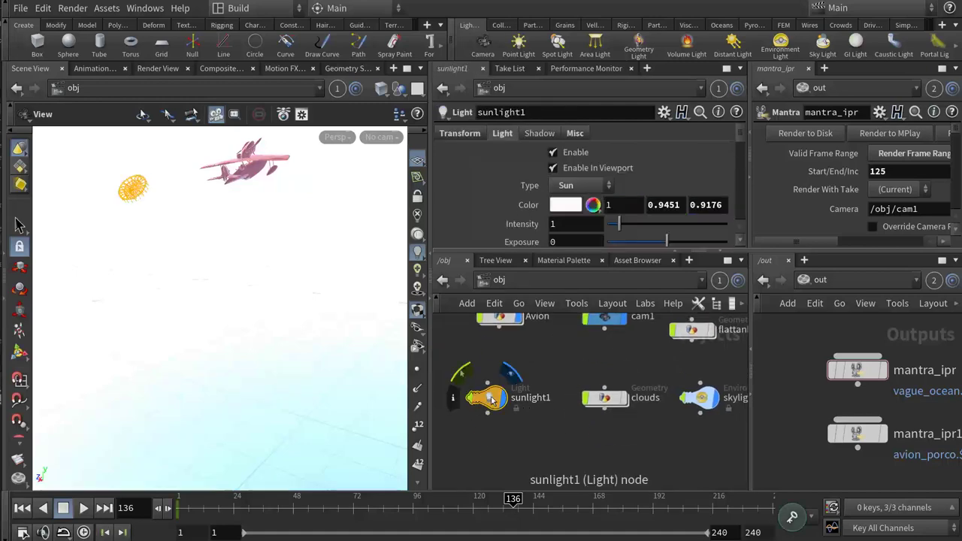
{"action": "key", "text": "Delete"}
{"action": "left_click", "coordinate": [701, 400]}
{"action": "key", "text": "Delete"}
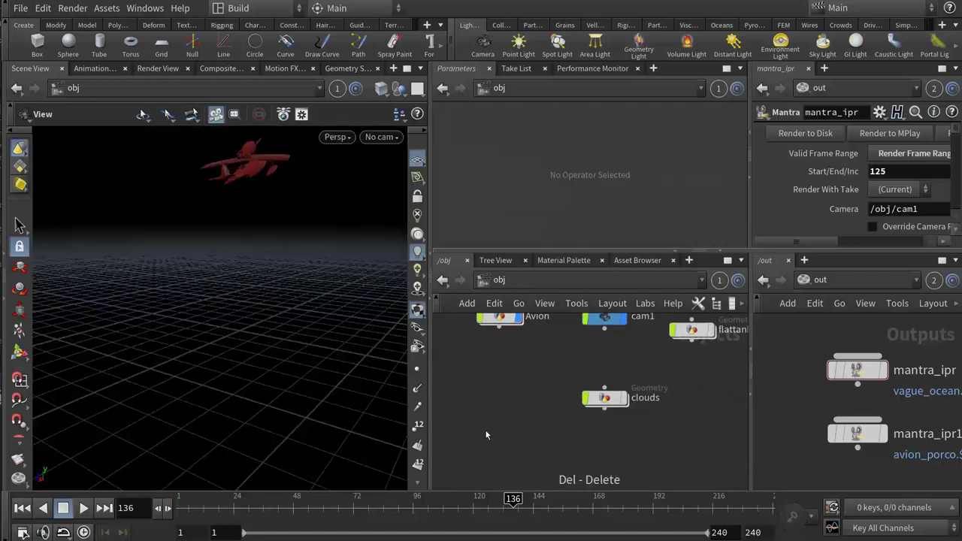
{"action": "key", "text": "h"}
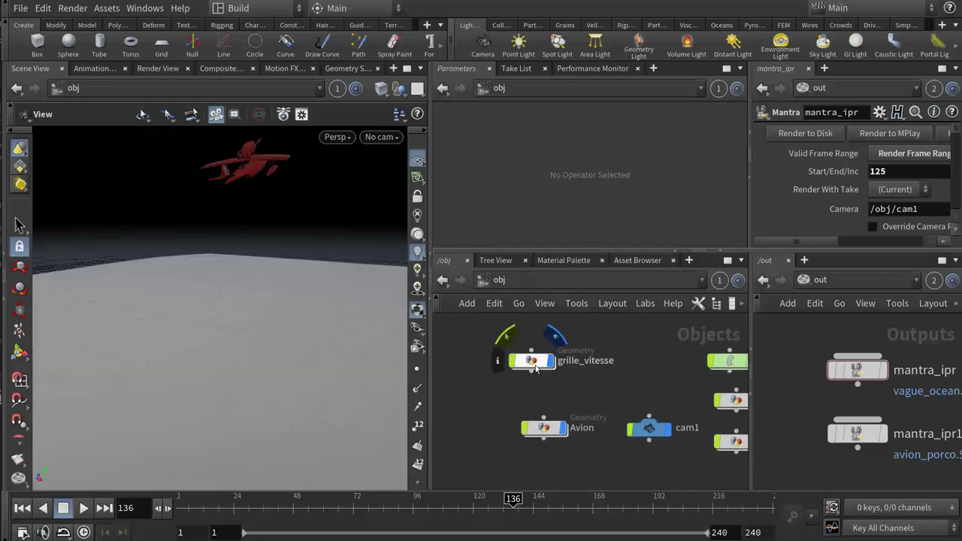
{"action": "left_click", "coordinate": [532, 362]}
{"action": "double_click", "coordinate": [532, 363]}
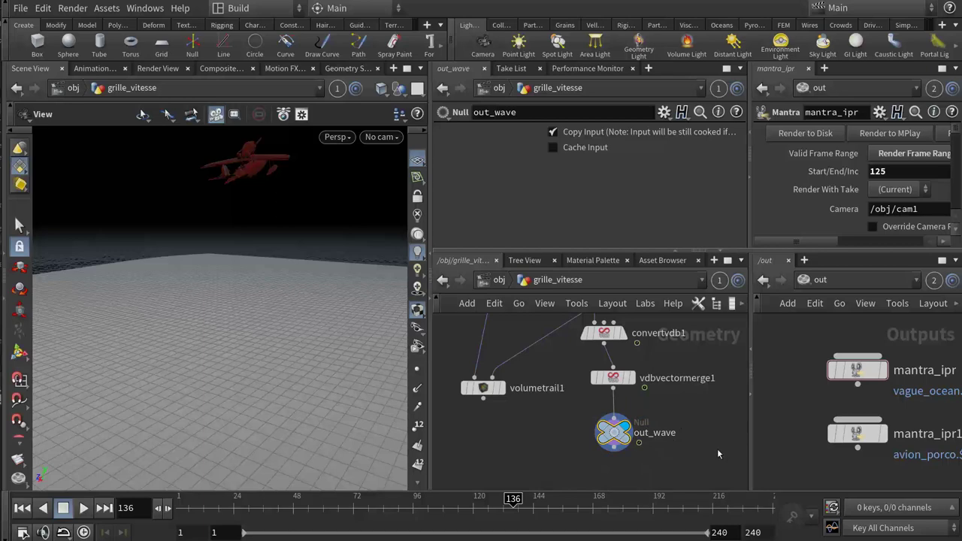
{"action": "middle_click_drag", "start_coordinate": [696, 436], "coordinate": [703, 450]}
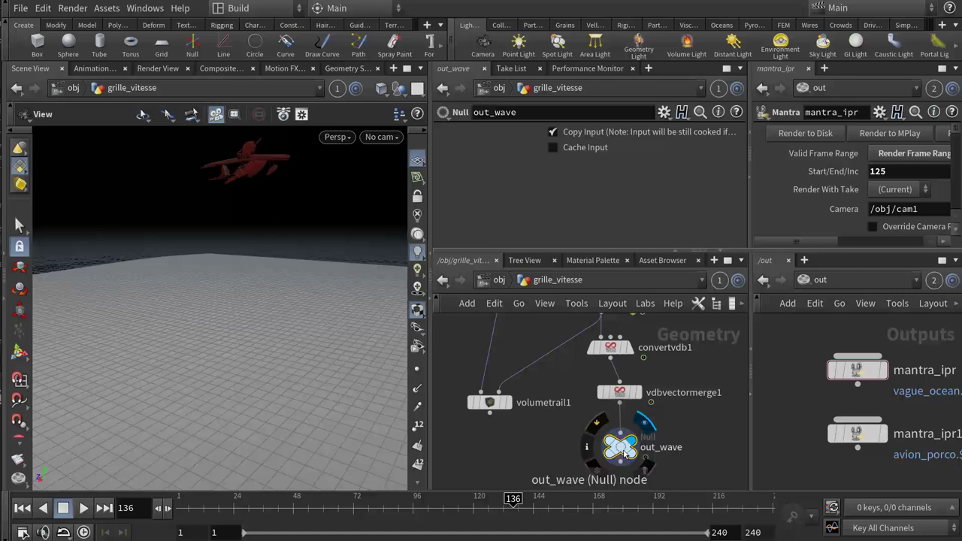
{"action": "left_click_drag", "start_coordinate": [624, 451], "coordinate": [623, 444]}
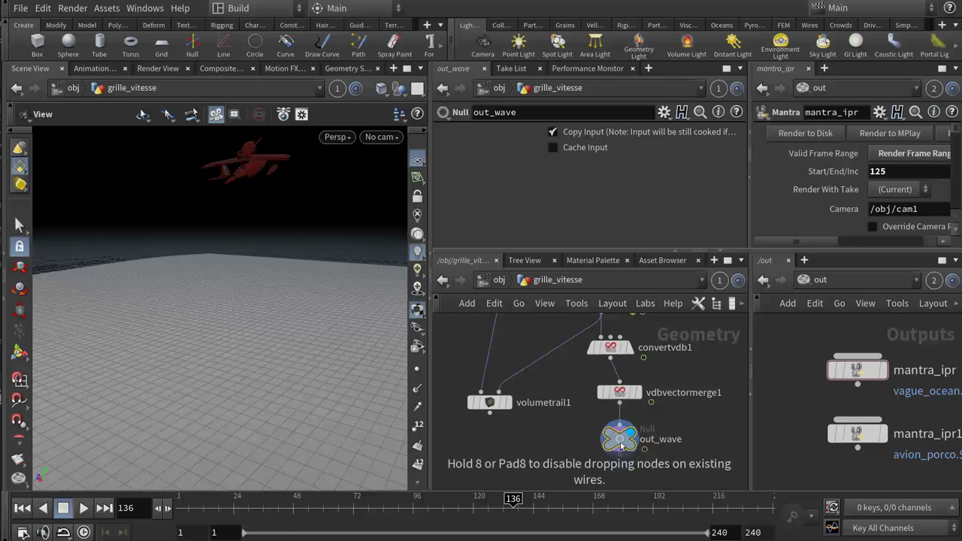
{"action": "mouse_move", "coordinate": [562, 421]}
{"action": "middle_mouse_down"}
{"action": "mouse_move", "coordinate": [570, 454]}
{"action": "mouse_move", "coordinate": [562, 407]}
{"action": "middle_mouse_up"}
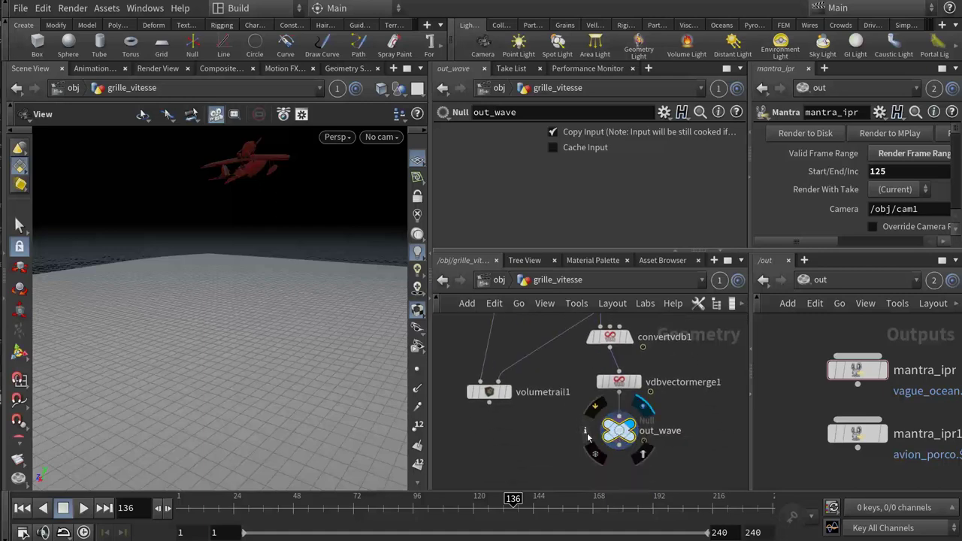
{"action": "left_click", "coordinate": [585, 431]}
{"action": "left_click_drag", "start_coordinate": [689, 137], "coordinate": [578, 12]}
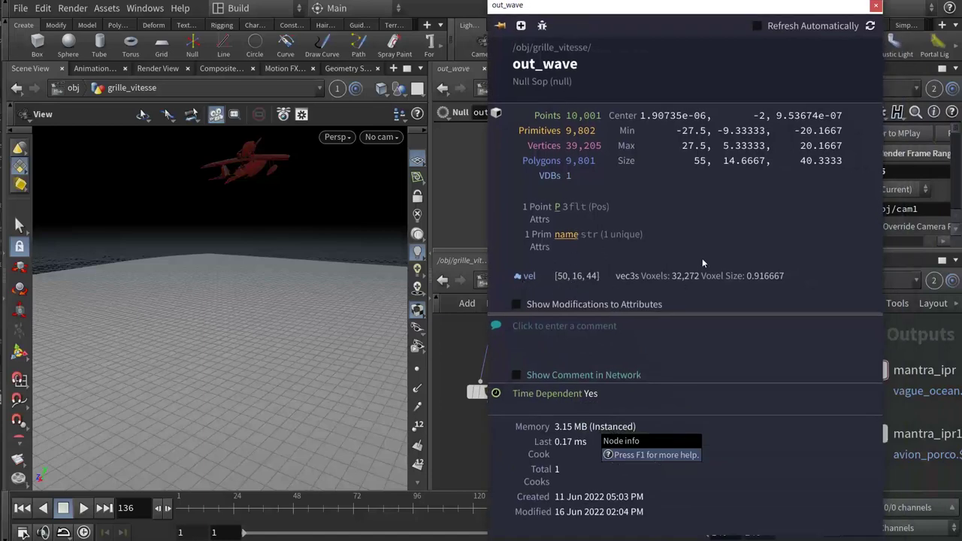
- Close the out_wave info, show grid1's settings, and view the grid from above
{"action": "left_click", "coordinate": [876, 7]}
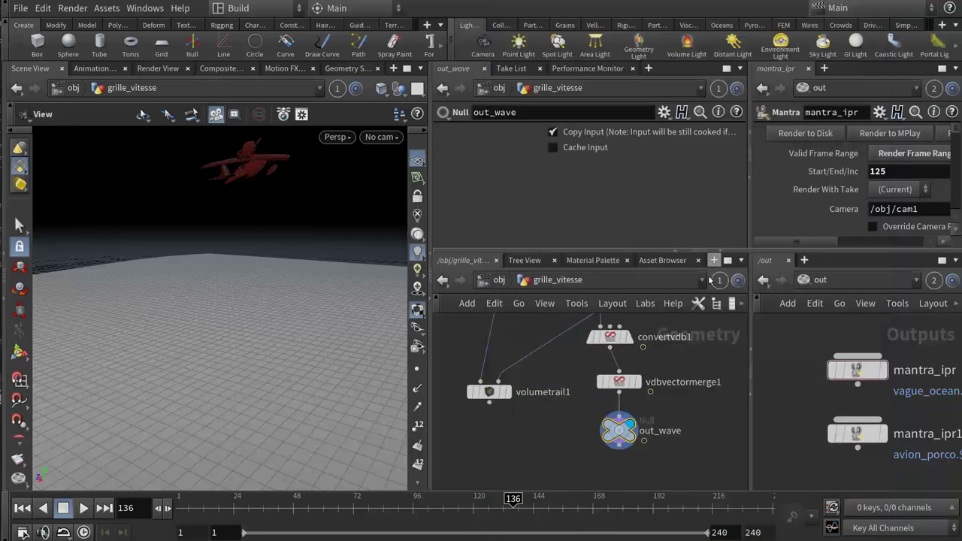
{"action": "scroll", "coordinate": [639, 375], "scroll_direction": "up", "scroll_amount": 2}
{"action": "scroll", "coordinate": [601, 383], "scroll_direction": "up", "scroll_amount": 2}
{"action": "scroll", "coordinate": [571, 387], "scroll_direction": "up", "scroll_amount": 3}
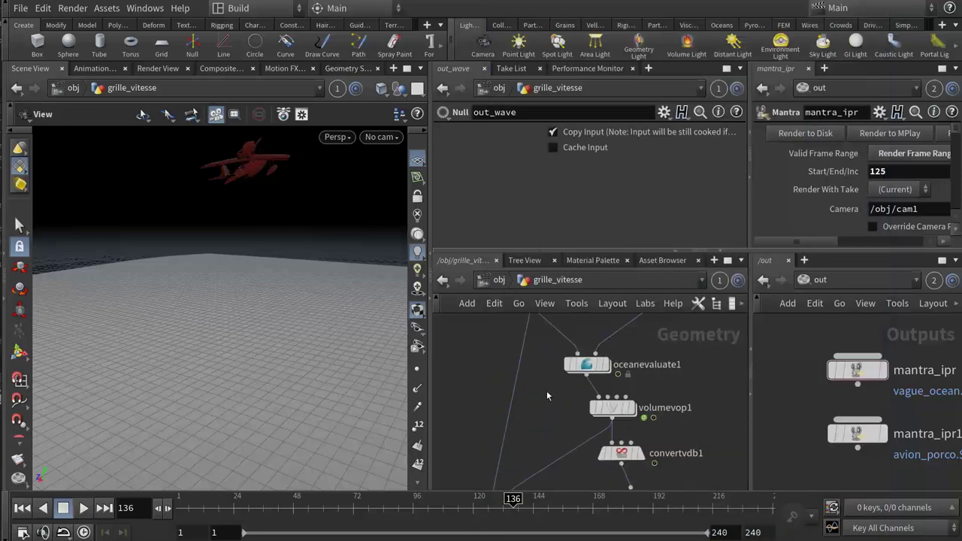
{"action": "scroll", "coordinate": [537, 402], "scroll_direction": "up", "scroll_amount": 2}
{"action": "left_click_drag", "start_coordinate": [514, 384], "coordinate": [510, 366]}
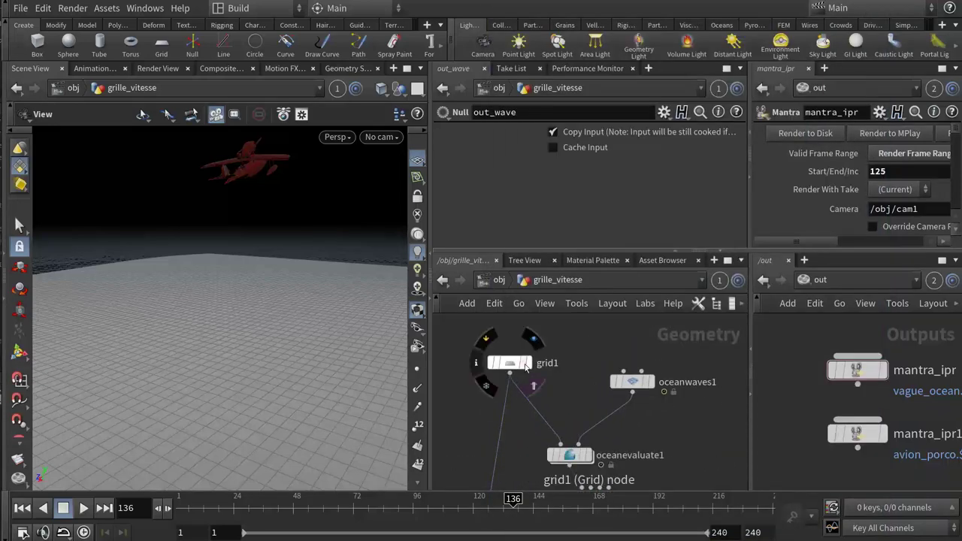
{"action": "left_click", "coordinate": [499, 367]}
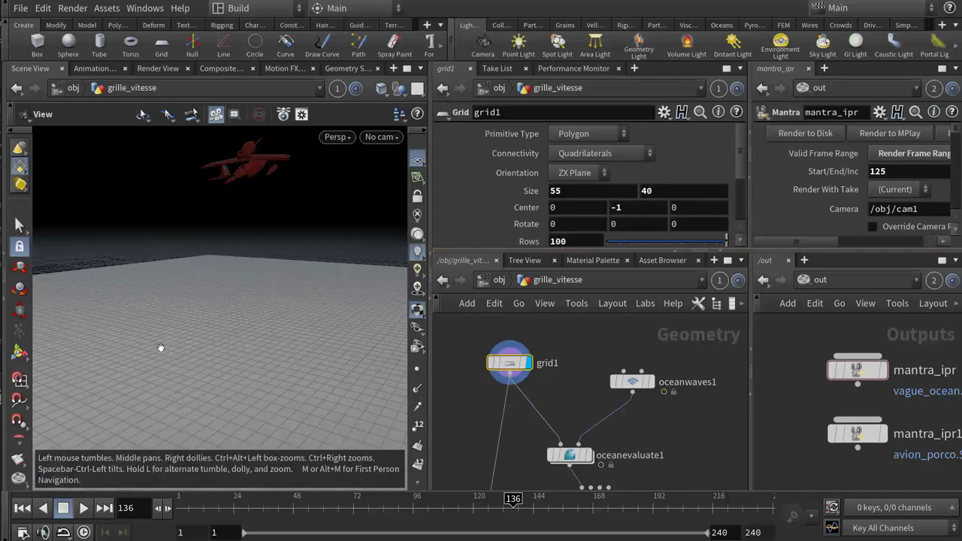
{"action": "mouse_move", "coordinate": [250, 364]}
{"action": "left_mouse_down"}
{"action": "mouse_move", "coordinate": [106, 370]}
{"action": "mouse_move", "coordinate": [141, 239]}
{"action": "left_mouse_up"}
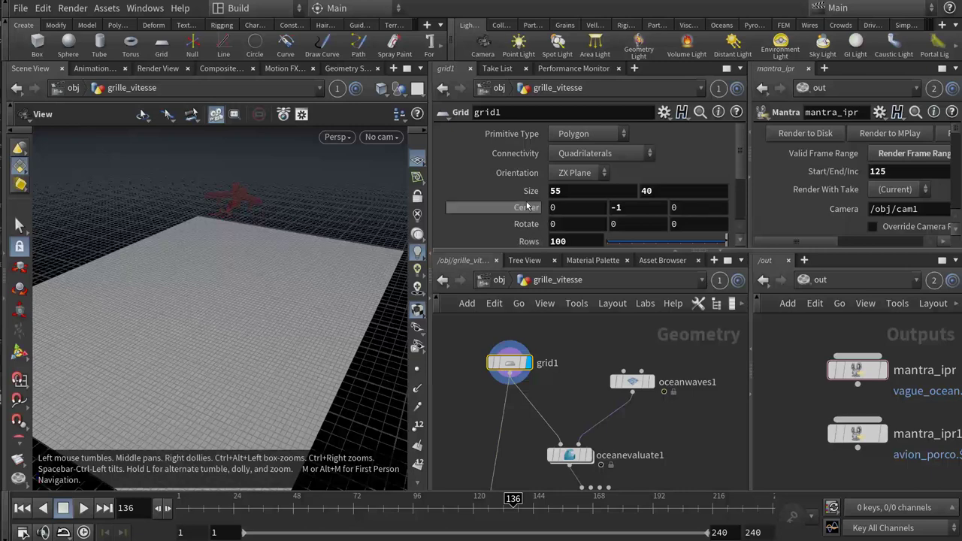
- Check oceanevaluate1, then show oceanwaves1's settings in an enlarged parameter pane
{"action": "middle_click_drag", "start_coordinate": [568, 383], "coordinate": [557, 361]}
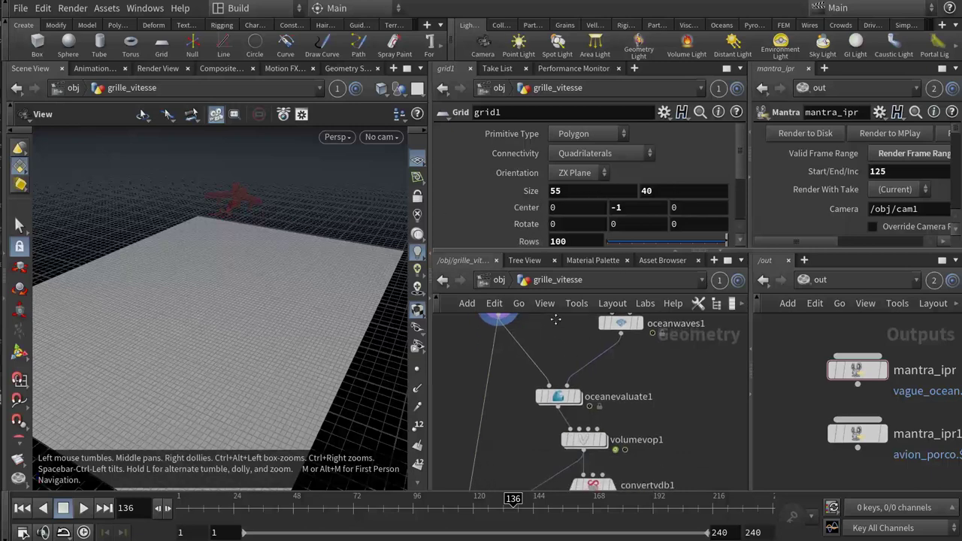
{"action": "left_click", "coordinate": [562, 439]}
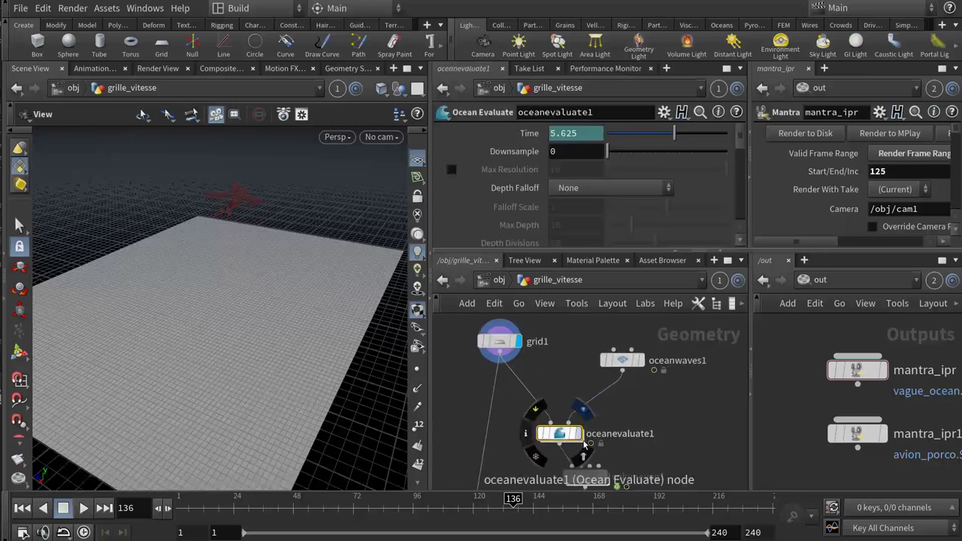
{"action": "left_click_drag", "start_coordinate": [623, 360], "coordinate": [612, 341]}
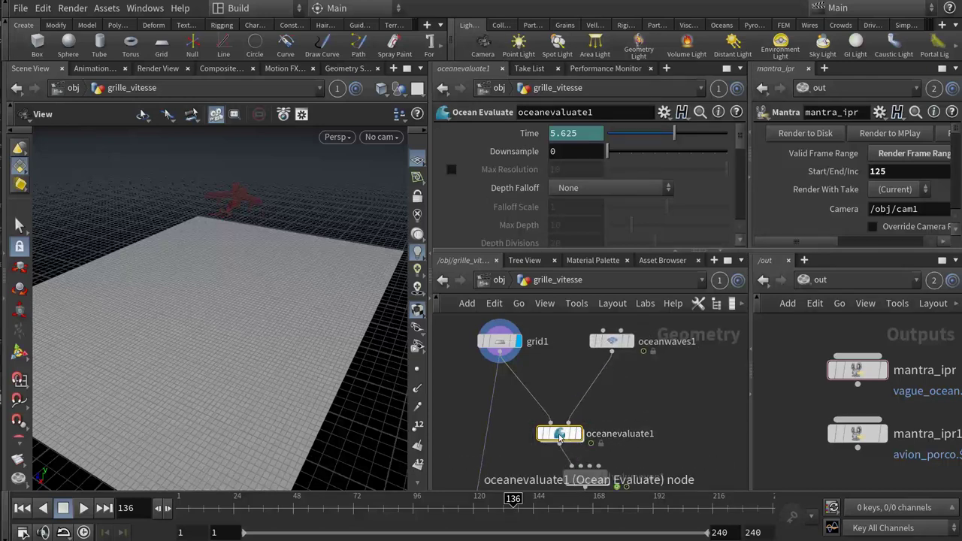
{"action": "mouse_move", "coordinate": [612, 342]}
{"action": "left_click_drag", "start_coordinate": [618, 344], "coordinate": [618, 351]}
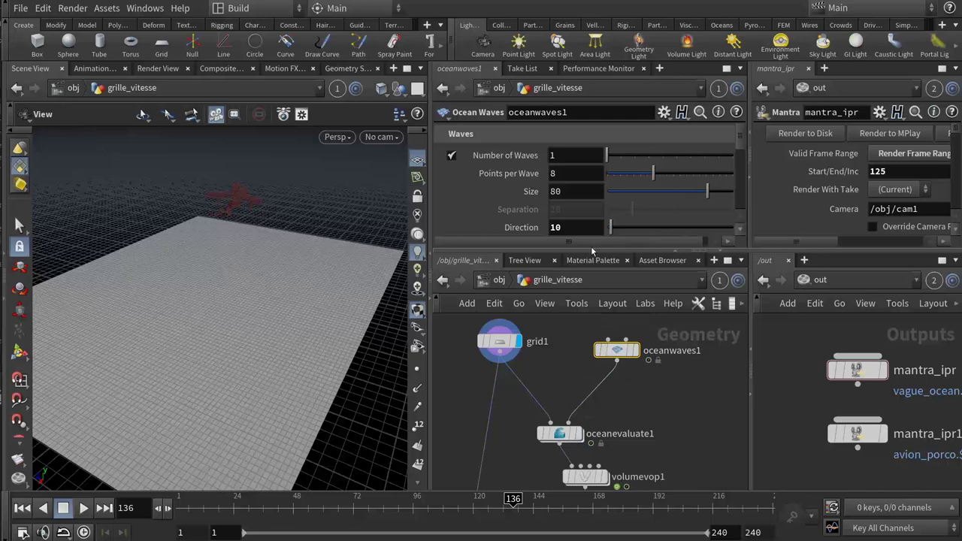
{"action": "left_click_drag", "start_coordinate": [586, 248], "coordinate": [586, 343]}
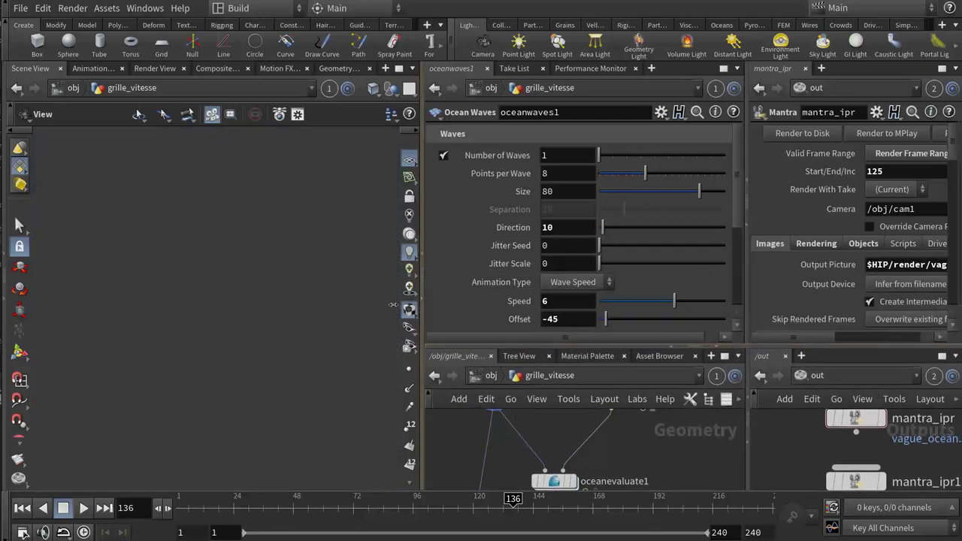
{"action": "left_click_drag", "start_coordinate": [427, 311], "coordinate": [366, 301]}
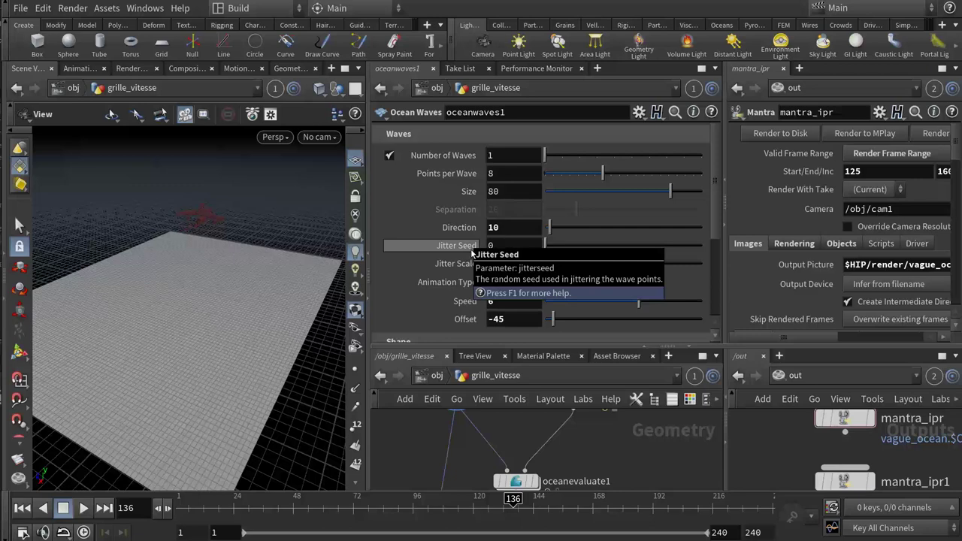
- Review oceanwaves1's Waves and Shape values: one wave, size 80, speed 6, offset -45, crest 50, chop 0.5
{"action": "scroll", "coordinate": [518, 264], "scroll_direction": "down", "scroll_amount": 2}
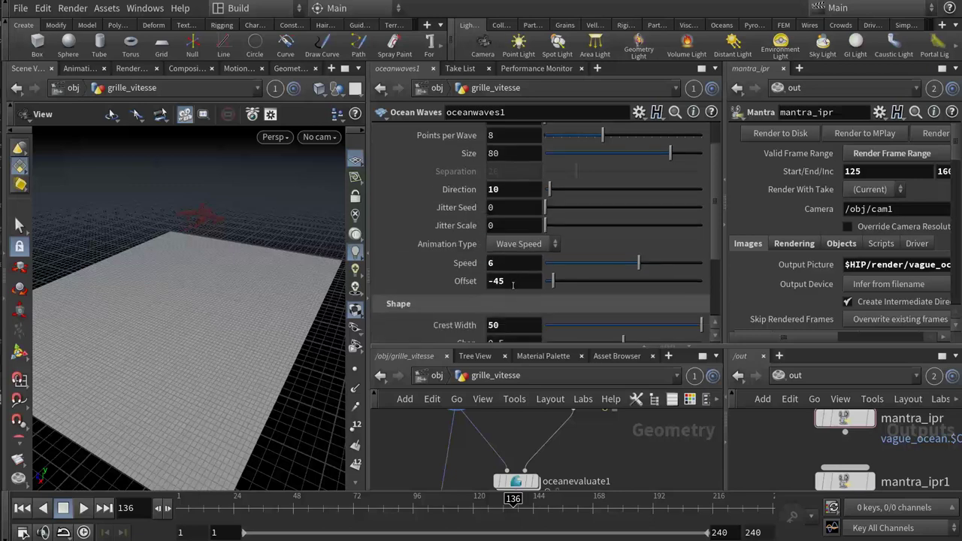
{"action": "scroll", "coordinate": [514, 293], "scroll_direction": "down", "scroll_amount": 2}
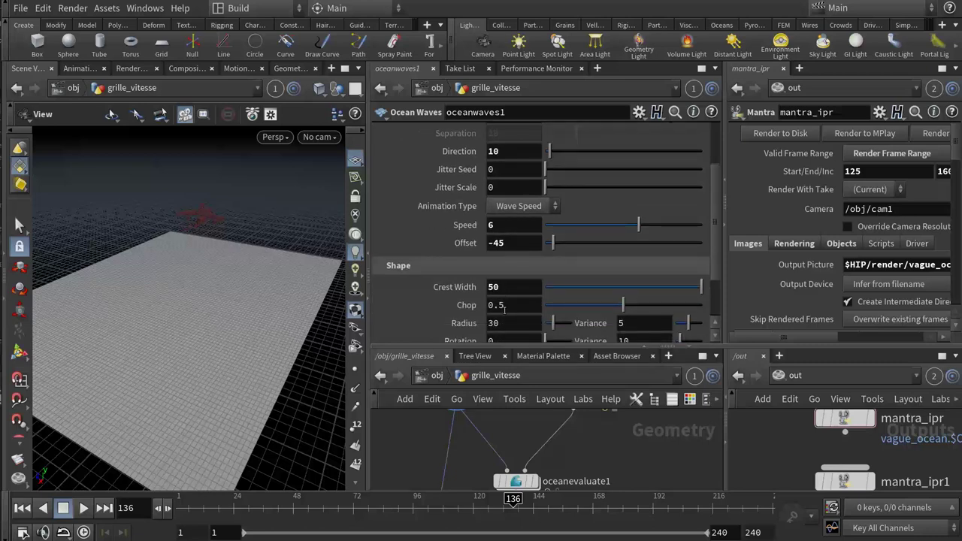
{"action": "scroll", "coordinate": [503, 305], "scroll_direction": "down", "scroll_amount": 2}
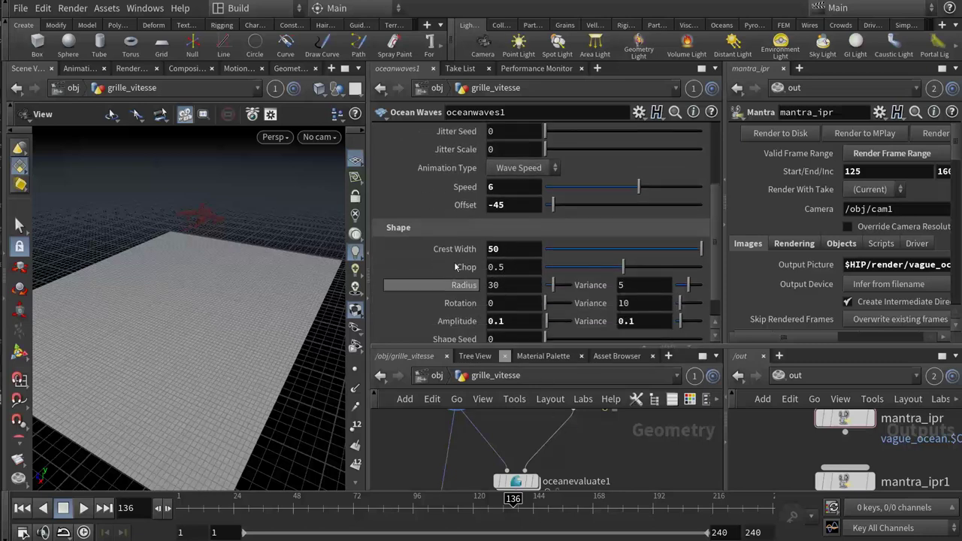
{"action": "scroll", "coordinate": [497, 271], "scroll_direction": "up", "scroll_amount": 4}
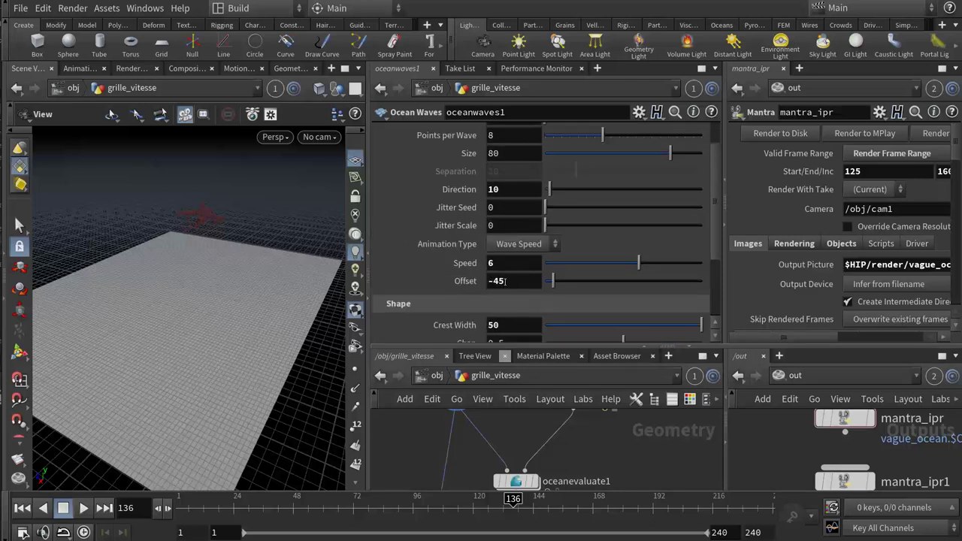
{"action": "scroll", "coordinate": [506, 288], "scroll_direction": "up", "scroll_amount": 2}
{"action": "scroll", "coordinate": [505, 288], "scroll_direction": "down", "scroll_amount": 2}
{"action": "scroll", "coordinate": [505, 284], "scroll_direction": "up", "scroll_amount": 2}
{"action": "scroll", "coordinate": [489, 298], "scroll_direction": "down", "scroll_amount": 2}
{"action": "scroll", "coordinate": [496, 309], "scroll_direction": "down", "scroll_amount": 2}
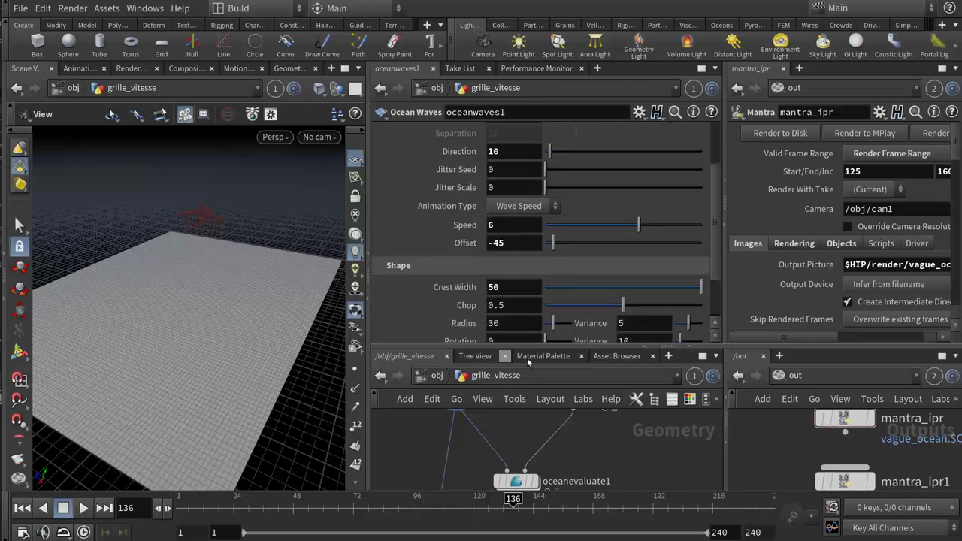
{"action": "middle_click_drag", "start_coordinate": [541, 425], "coordinate": [545, 481]}
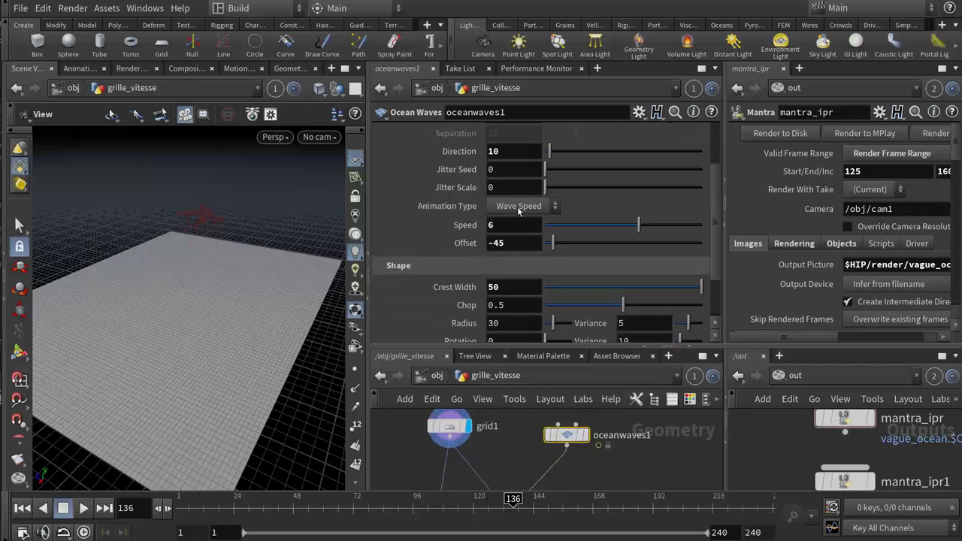
{"action": "scroll", "coordinate": [513, 264], "scroll_direction": "down", "scroll_amount": 2}
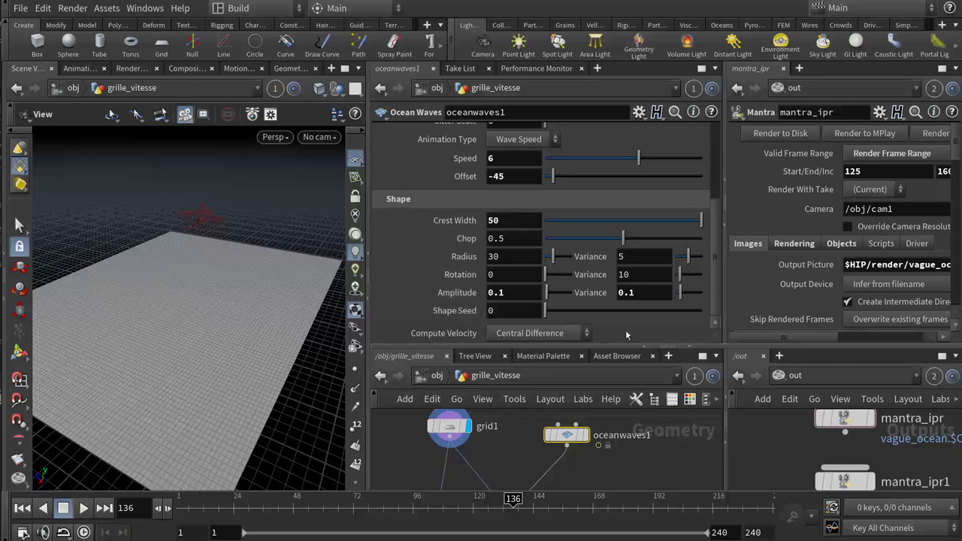
{"action": "scroll", "coordinate": [557, 443], "scroll_direction": "down", "scroll_amount": 2}
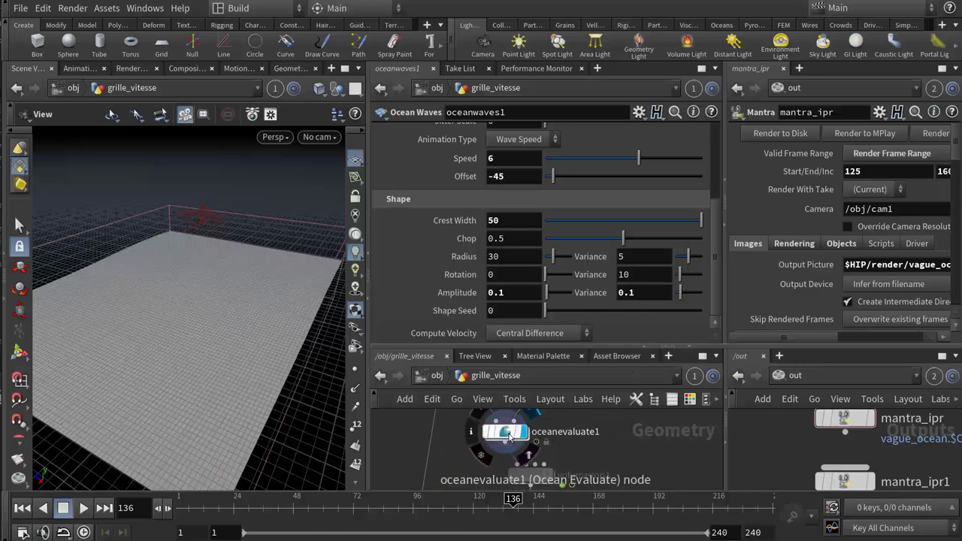
{"action": "left_click", "coordinate": [509, 436]}
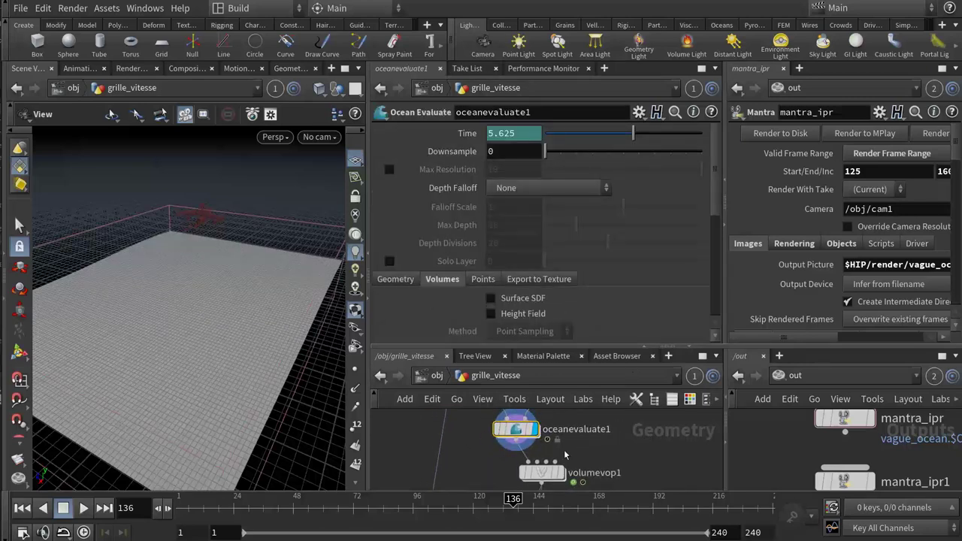
{"action": "middle_click_drag", "start_coordinate": [491, 469], "coordinate": [493, 436]}
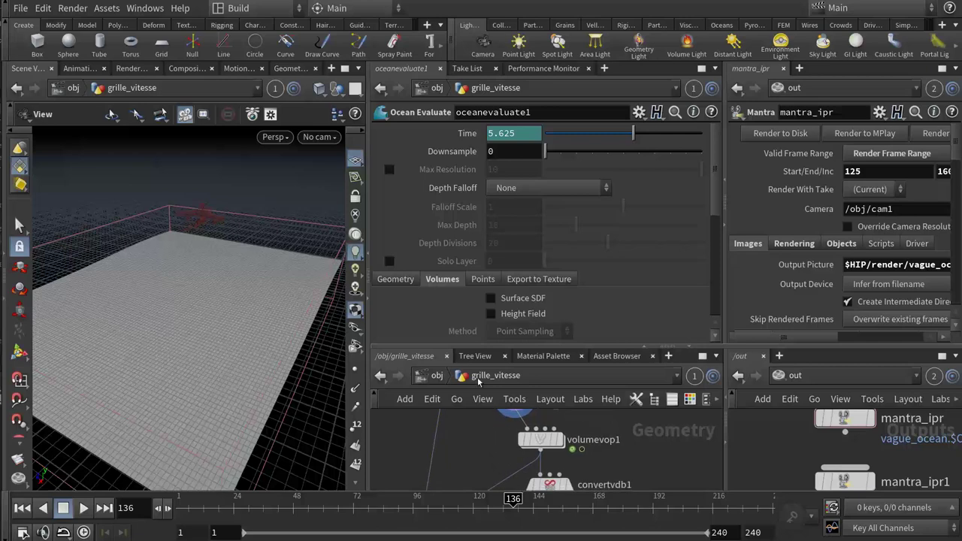
{"action": "left_click_drag", "start_coordinate": [476, 349], "coordinate": [521, 336]}
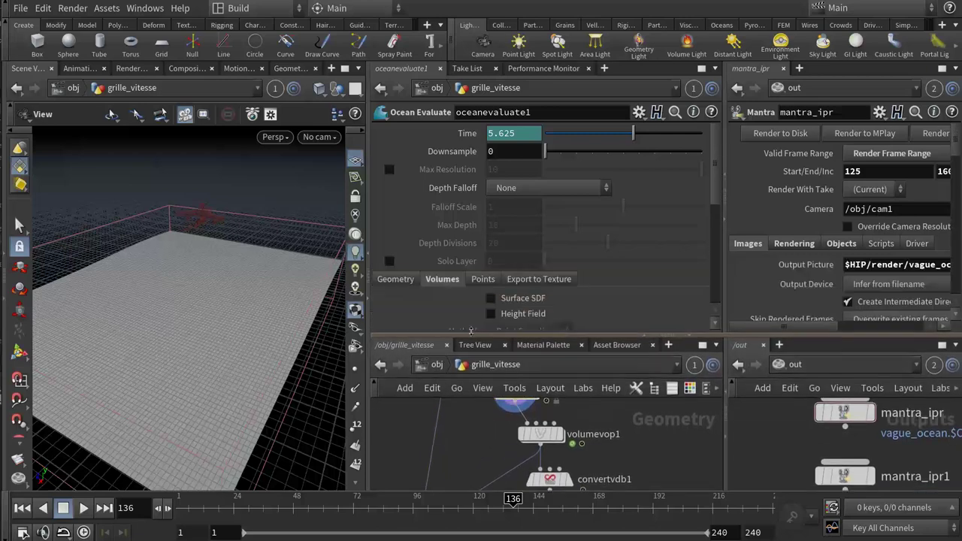
{"action": "scroll", "coordinate": [527, 294], "scroll_direction": "down", "scroll_amount": 2}
{"action": "scroll", "coordinate": [526, 290], "scroll_direction": "down", "scroll_amount": 3}
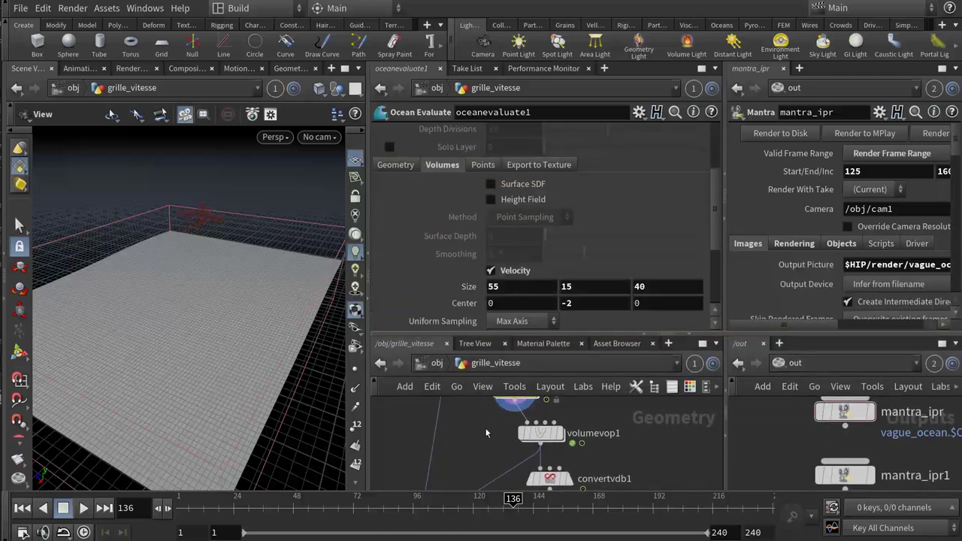
{"action": "middle_click_drag", "start_coordinate": [485, 433], "coordinate": [481, 488]}
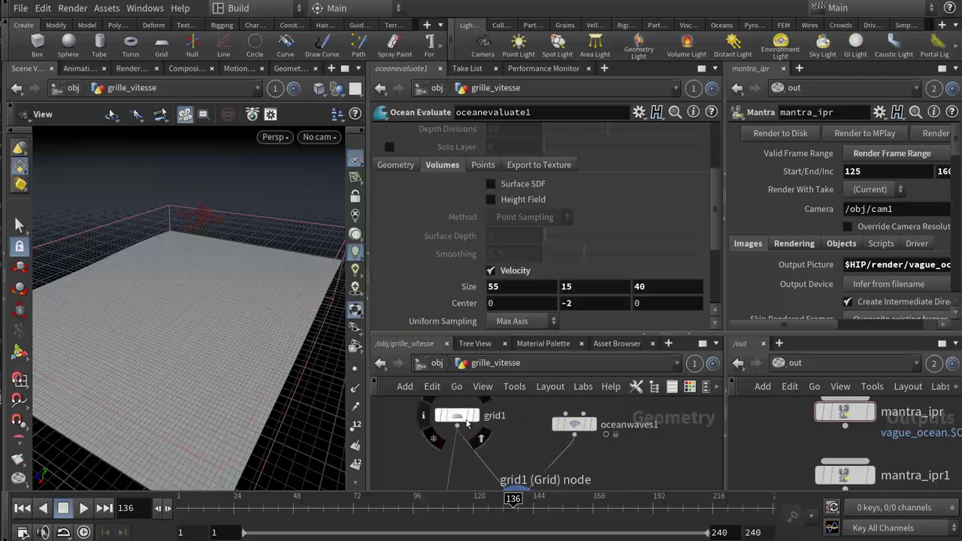
{"action": "middle_click_drag", "start_coordinate": [575, 451], "coordinate": [575, 369]}
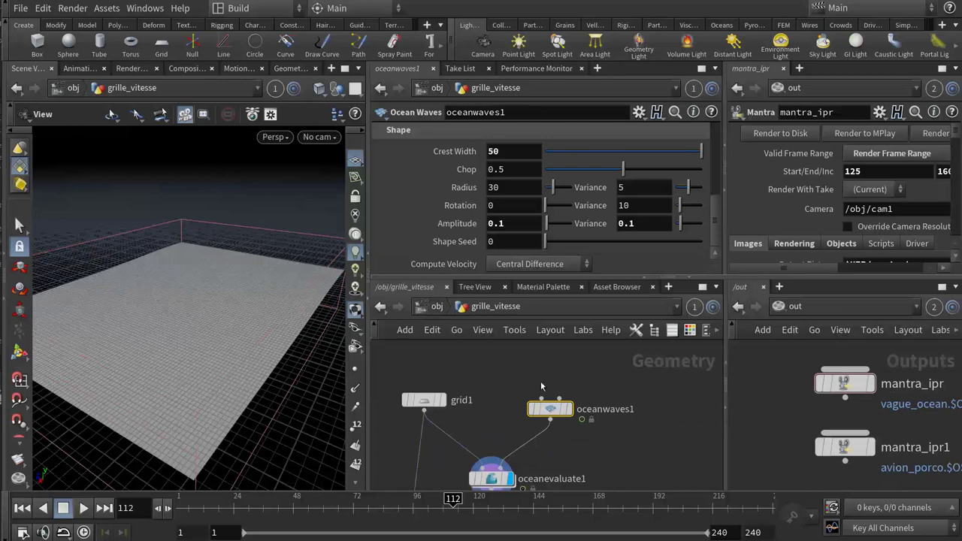
{"action": "middle_click_drag", "start_coordinate": [510, 429], "coordinate": [509, 379]}
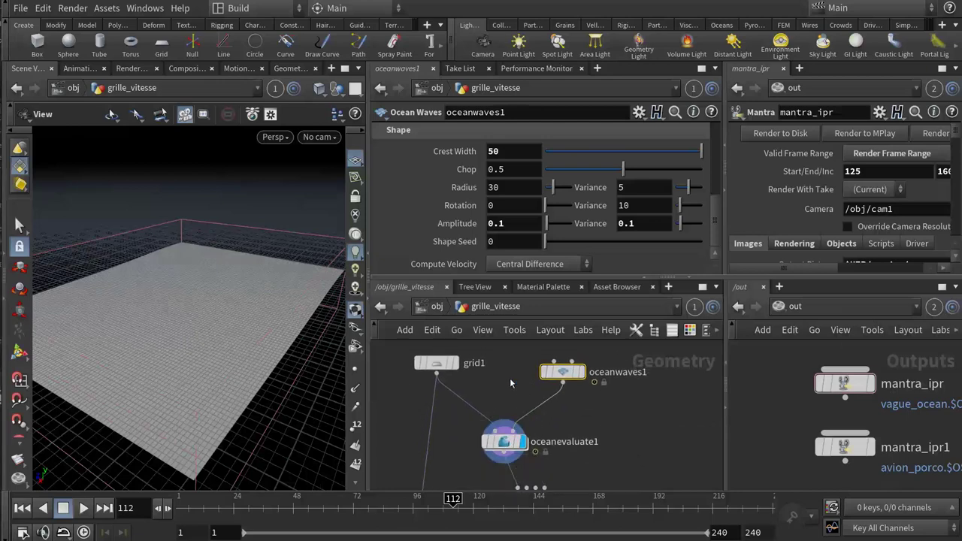
{"action": "left_click", "coordinate": [456, 228]}
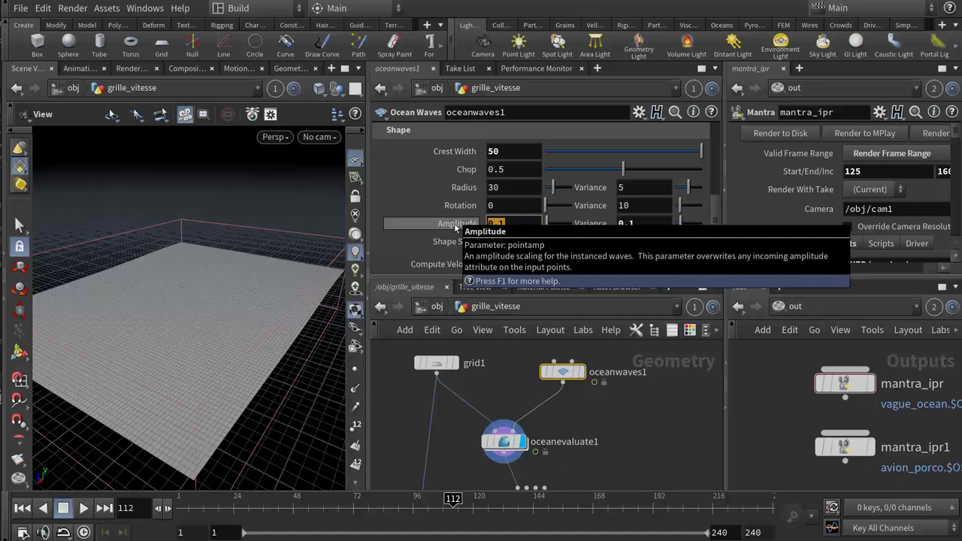
- Try an Amplitude of 2 and scrub the timeline to around frame 160
{"action": "type", "text": "2"}
{"action": "key", "text": "Return"}
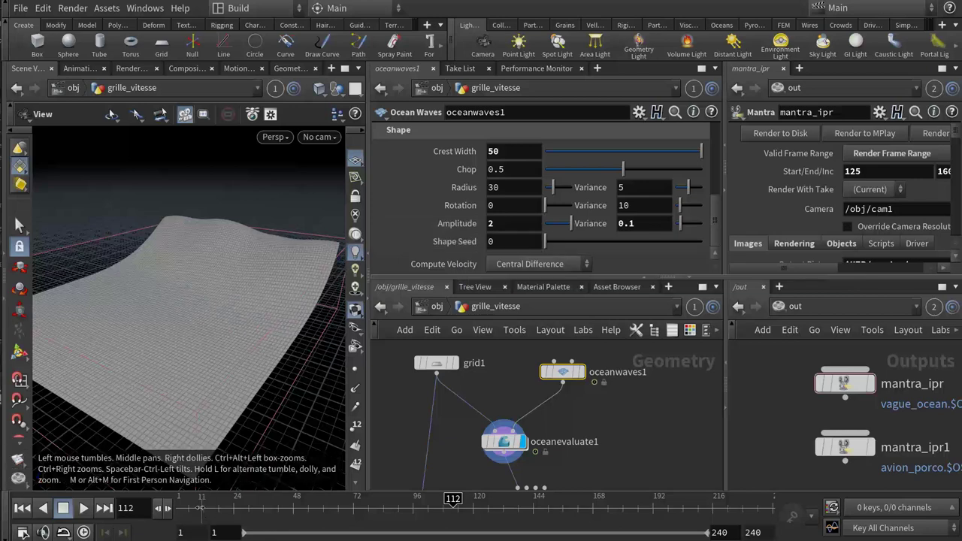
{"action": "left_click_drag", "start_coordinate": [204, 502], "coordinate": [467, 522]}
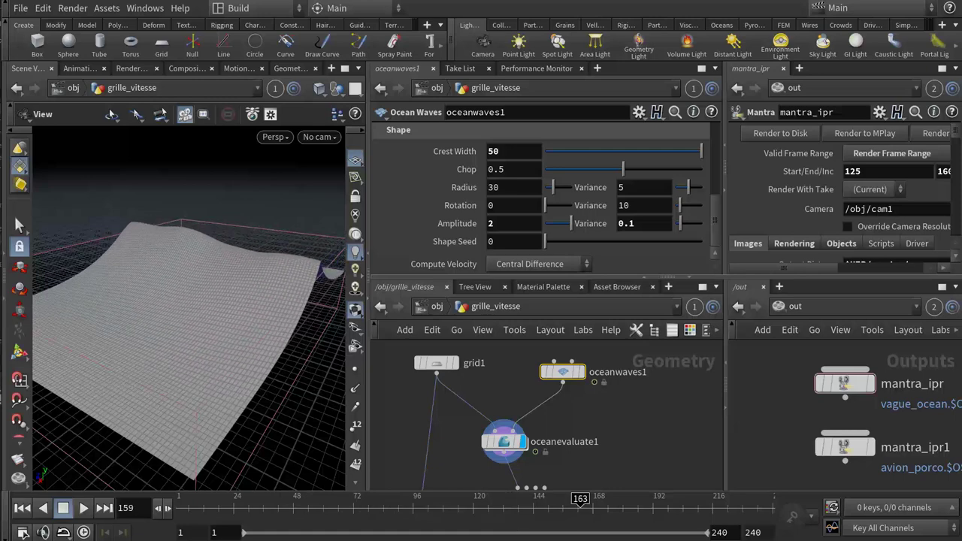
{"action": "mouse_move", "coordinate": [467, 521]}
{"action": "left_mouse_down"}
{"action": "mouse_move", "coordinate": [583, 519]}
{"action": "mouse_move", "coordinate": [560, 519]}
{"action": "left_mouse_up"}
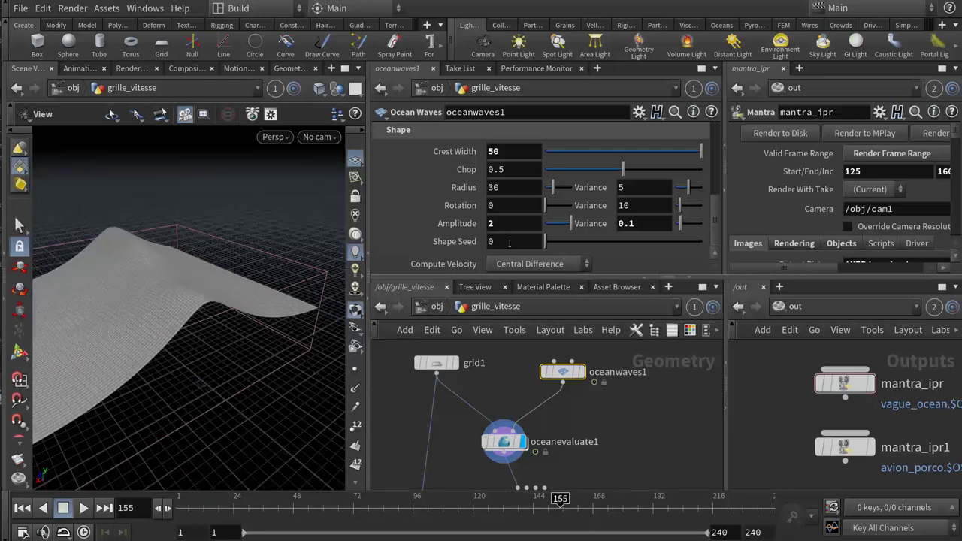
- Set Crest Width to 40 and Chop to 0.2, after trying Chop 1
{"action": "double_click", "coordinate": [487, 152]}
{"action": "type", "text": "40"}
{"action": "key", "text": "Return"}
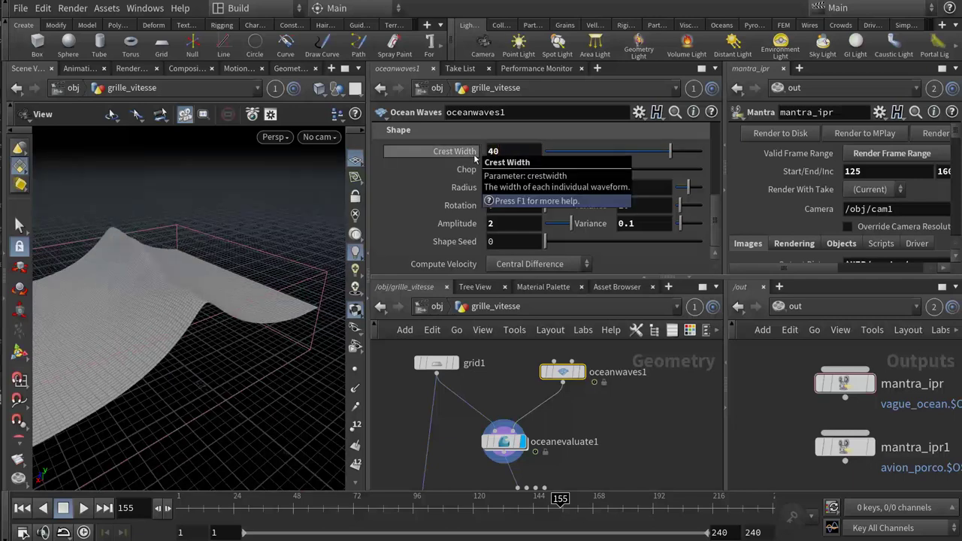
{"action": "double_click", "coordinate": [510, 168]}
{"action": "type", "text": "1"}
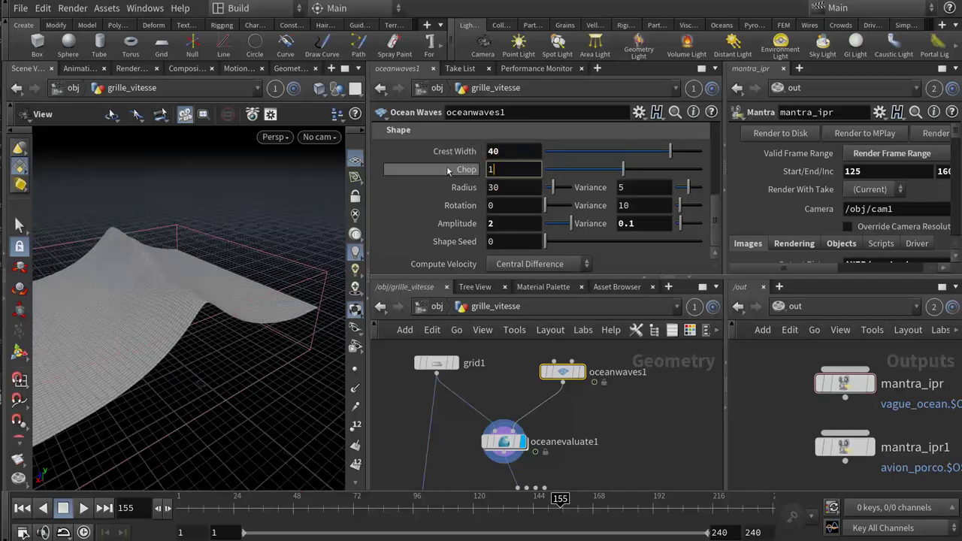
{"action": "key", "text": "Return"}
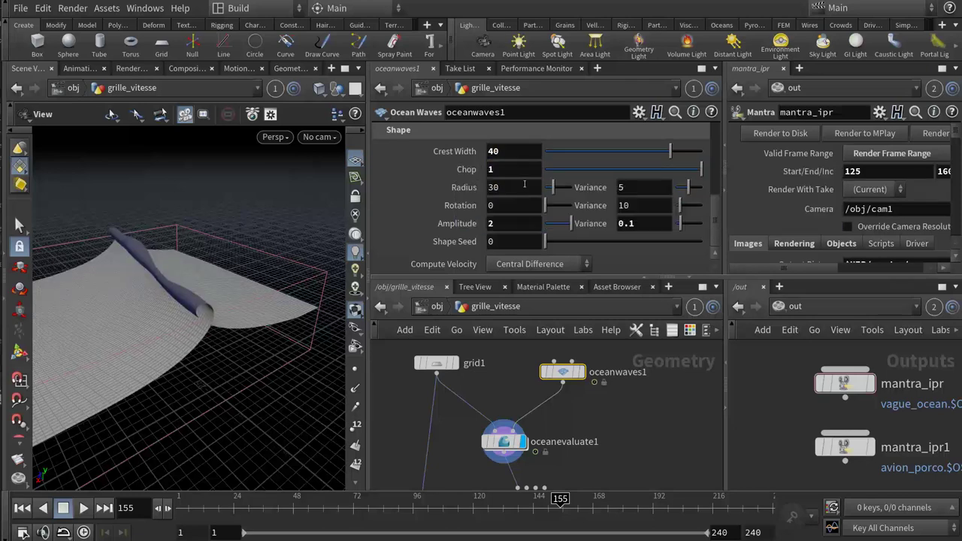
{"action": "type", "text": "0.2"}
{"action": "key", "text": "Return"}
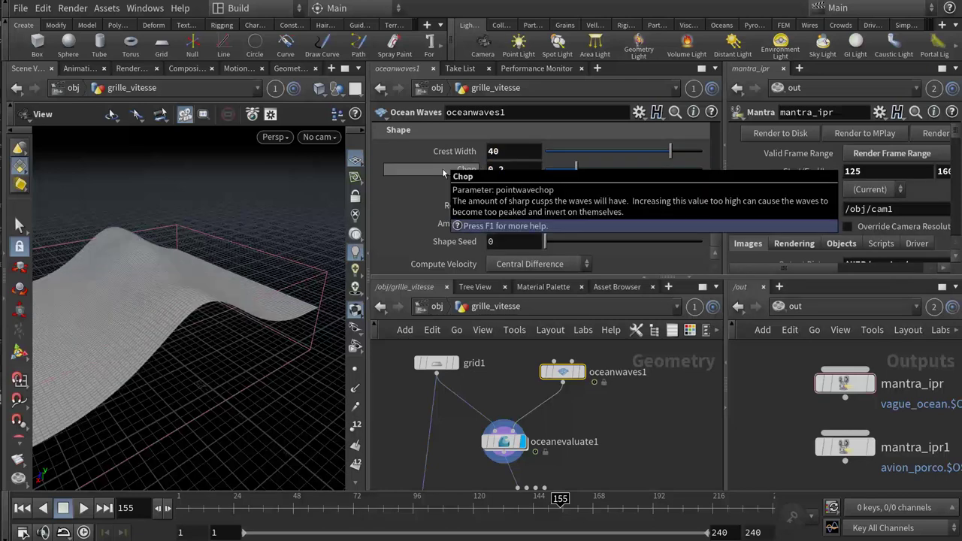
{"action": "mouse_move", "coordinate": [150, 355]}
{"action": "left_mouse_down"}
{"action": "mouse_move", "coordinate": [246, 334]}
{"action": "mouse_move", "coordinate": [189, 333]}
{"action": "mouse_move", "coordinate": [233, 330]}
{"action": "left_mouse_up"}
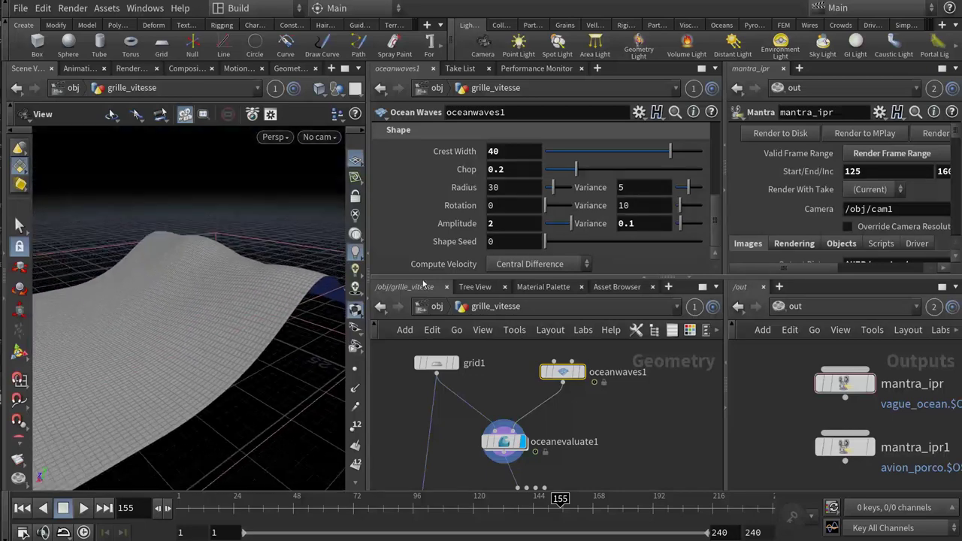
- Try an Amplitude of 1, then set Amplitude back to 0.1
{"action": "left_click", "coordinate": [497, 225]}
{"action": "type", "text": "1"}
{"action": "key", "text": "Return"}
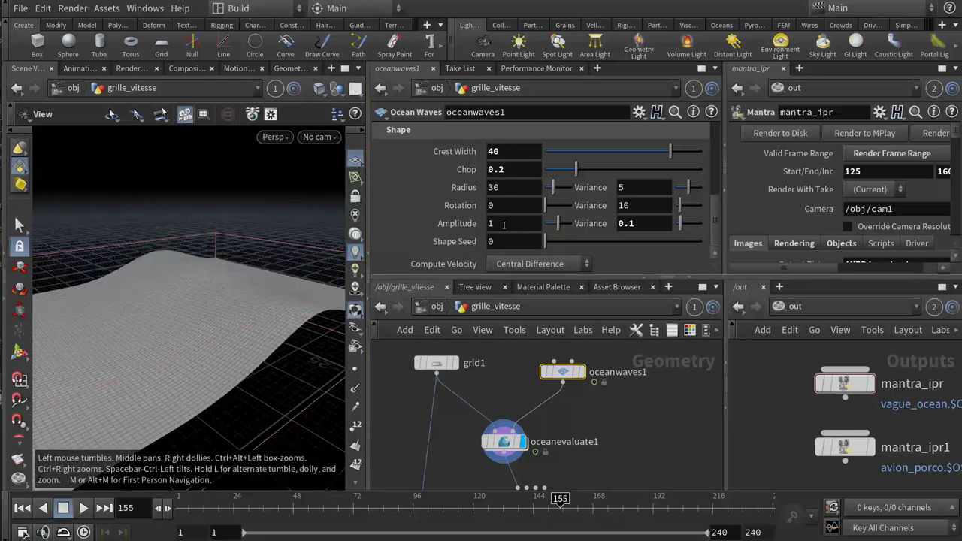
{"action": "left_click", "coordinate": [468, 224]}
{"action": "middle_click_drag", "start_coordinate": [510, 408], "coordinate": [546, 408]}
{"action": "type", "text": "0.1"}
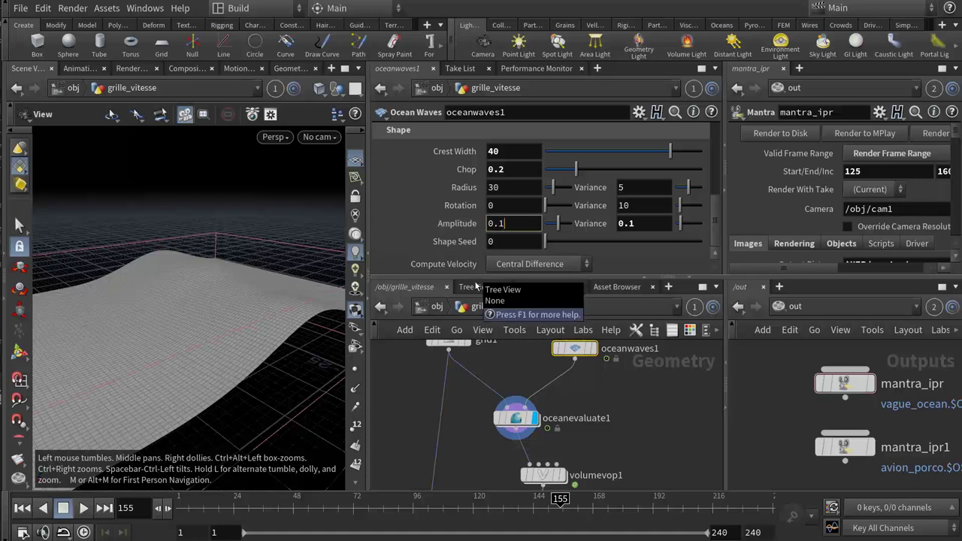
{"action": "key", "text": "Return"}
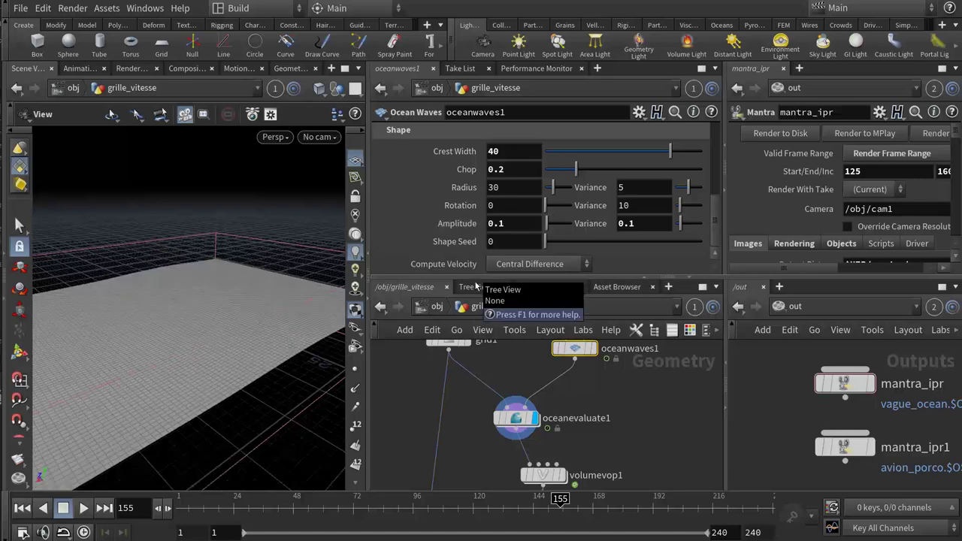
- Set oceanwaves1's Amplitude to 1 and orbit around the wavy surface
{"action": "scroll", "coordinate": [476, 447], "scroll_direction": "down", "scroll_amount": 2}
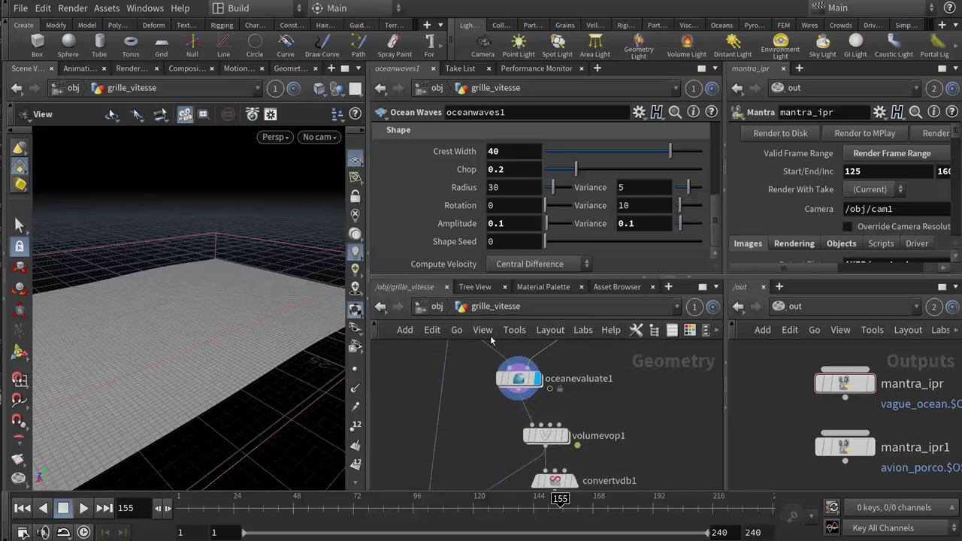
{"action": "left_click_drag", "start_coordinate": [505, 223], "coordinate": [453, 223]}
{"action": "type", "text": "1"}
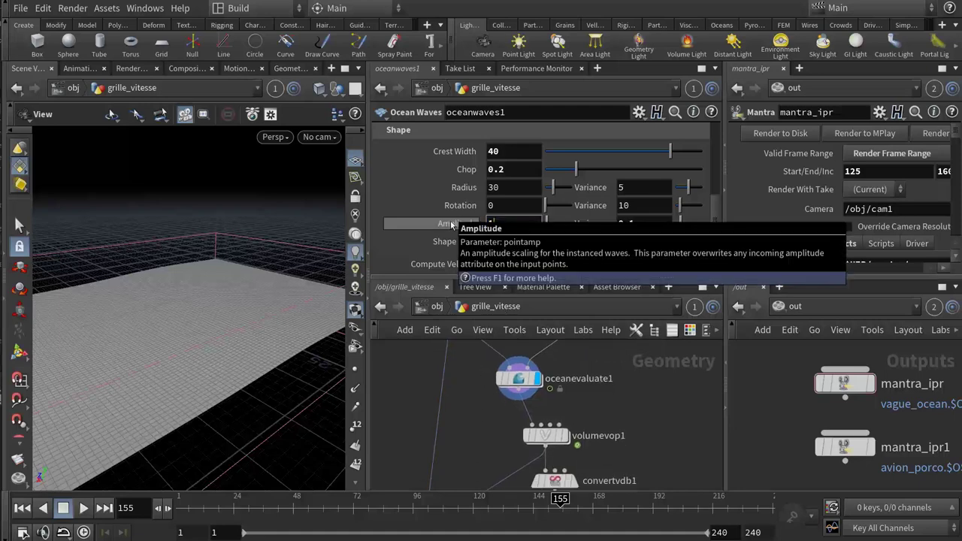
{"action": "key", "text": "Return"}
{"action": "mouse_move", "coordinate": [205, 368]}
{"action": "left_mouse_down"}
{"action": "mouse_move", "coordinate": [215, 376]}
{"action": "mouse_move", "coordinate": [237, 338]}
{"action": "mouse_move", "coordinate": [525, 308]}
{"action": "left_mouse_up"}
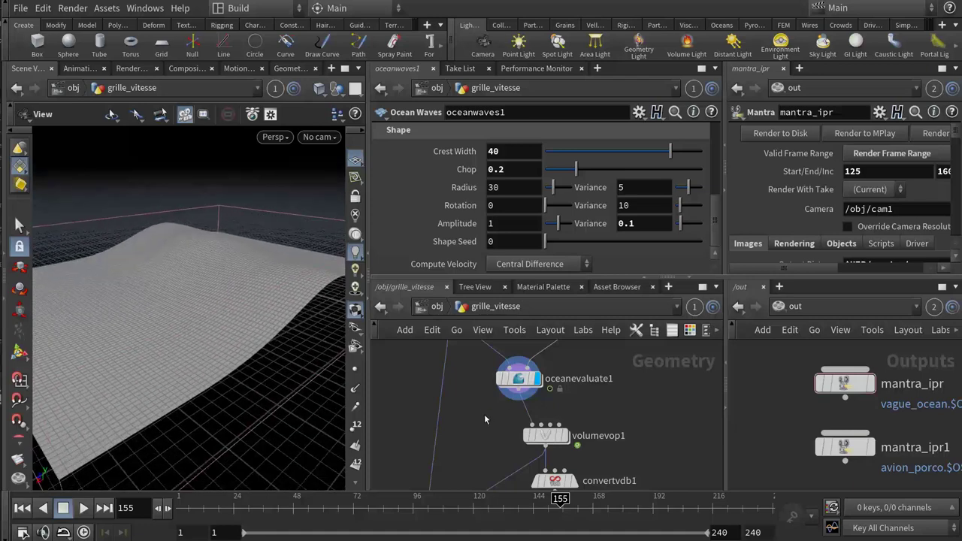
- Check oceanevaluate1, then select volumevop1 and turn on its display flag
{"action": "scroll", "coordinate": [511, 429], "scroll_direction": "down", "scroll_amount": 2}
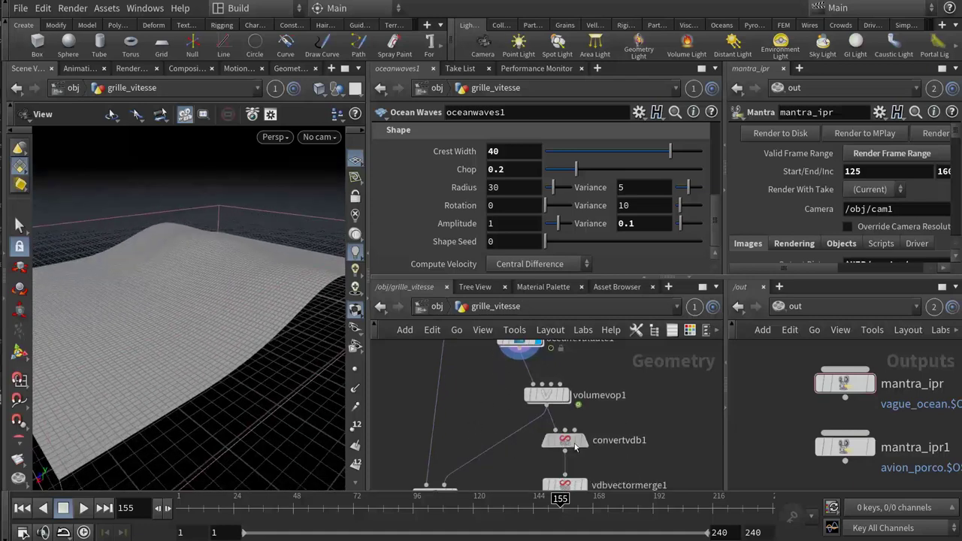
{"action": "middle_click_drag", "start_coordinate": [450, 418], "coordinate": [447, 463]}
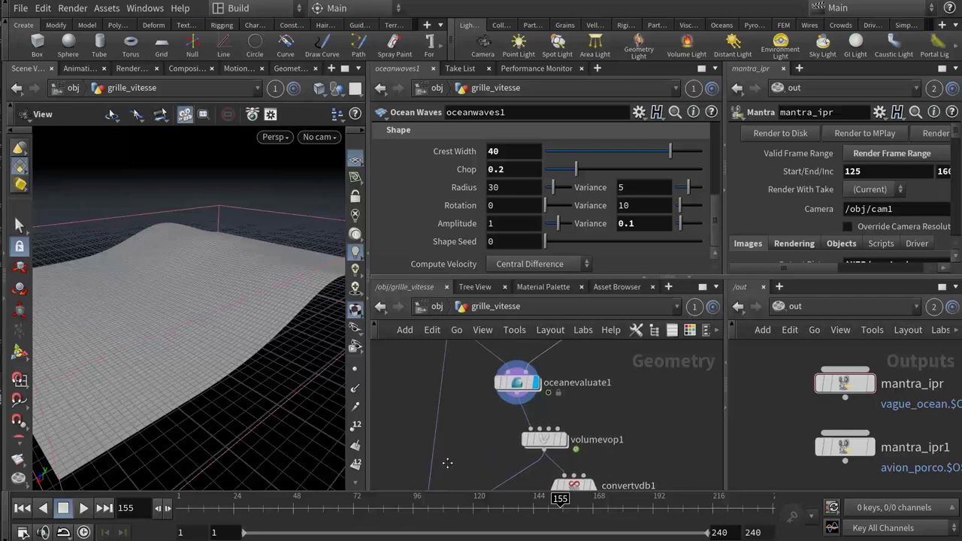
{"action": "middle_click_drag", "start_coordinate": [497, 434], "coordinate": [484, 492]}
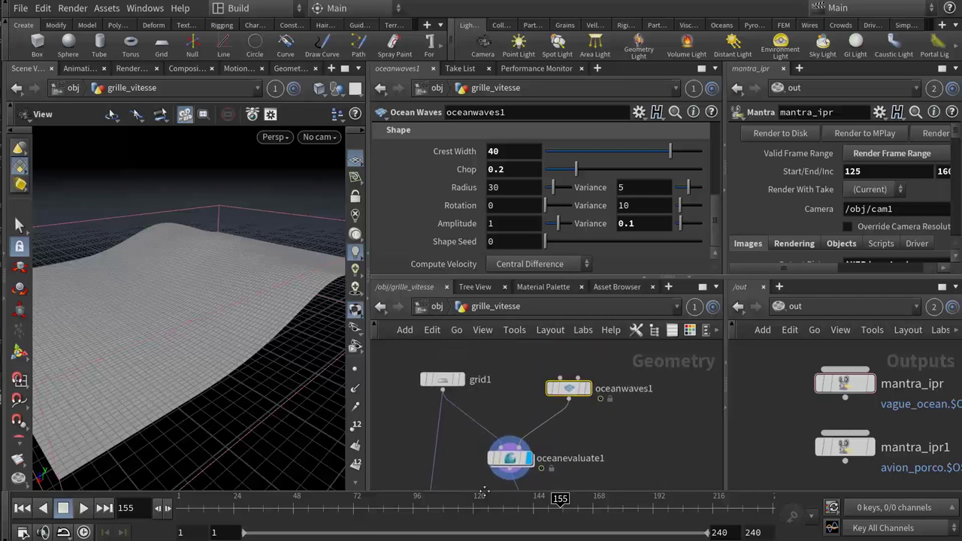
{"action": "left_click_drag", "start_coordinate": [578, 394], "coordinate": [578, 391]}
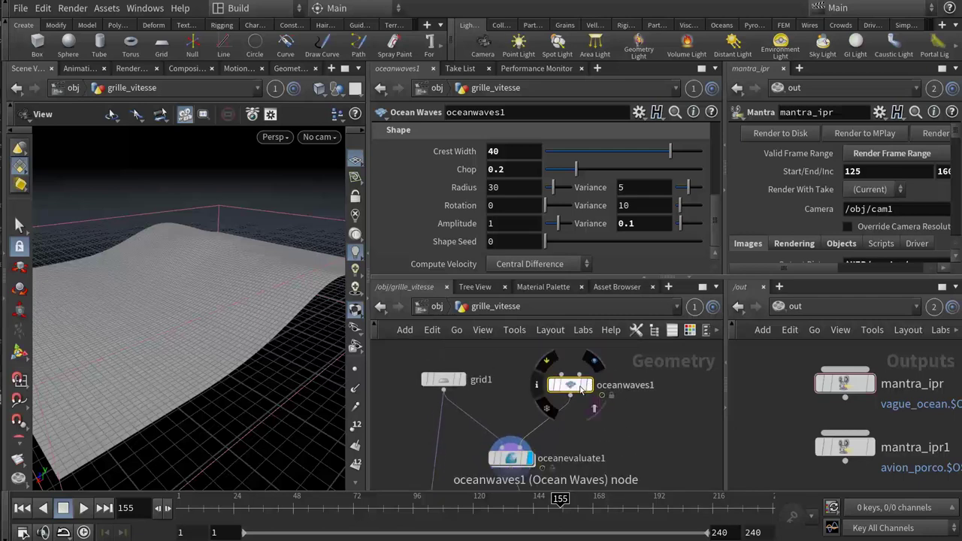
{"action": "left_click", "coordinate": [514, 457]}
{"action": "middle_click_drag", "start_coordinate": [618, 463], "coordinate": [609, 377]}
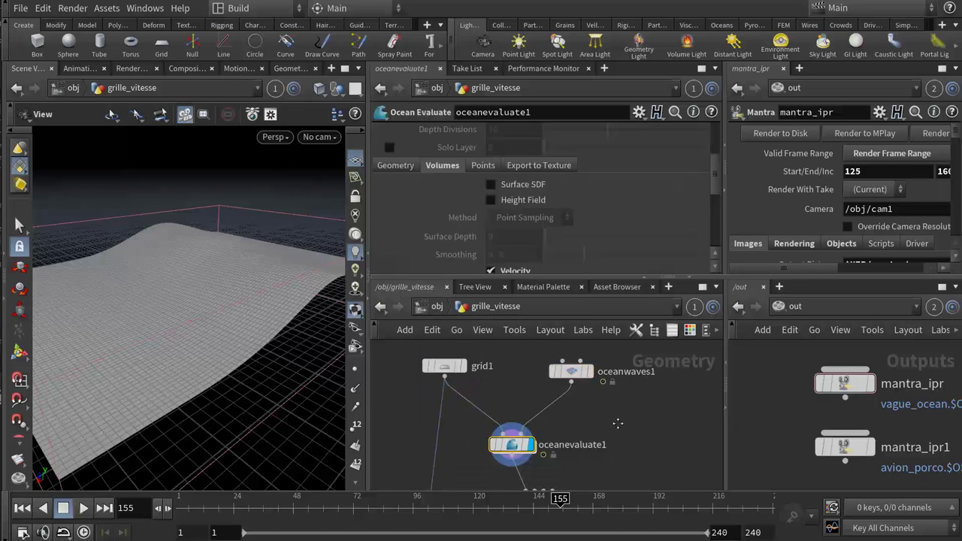
{"action": "left_click", "coordinate": [535, 435]}
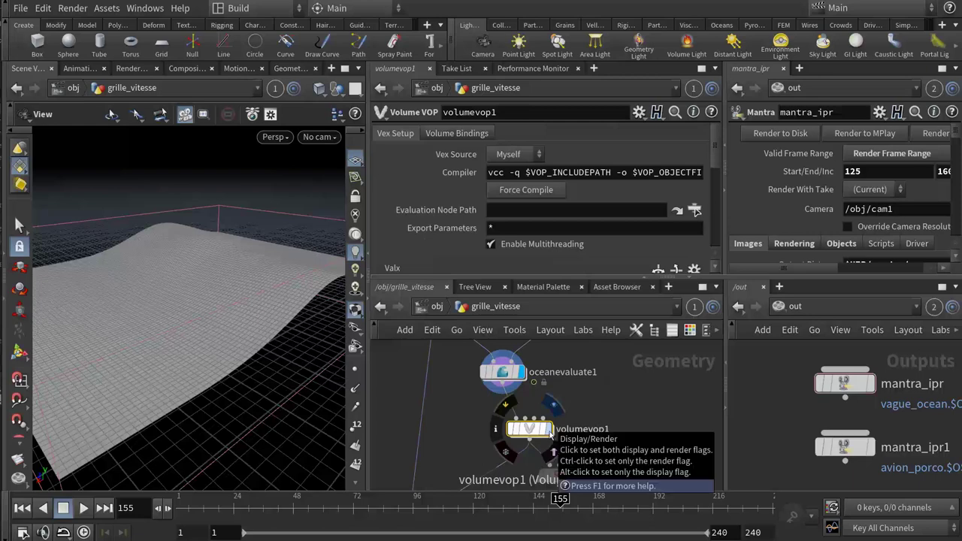
{"action": "left_click", "coordinate": [549, 435]}
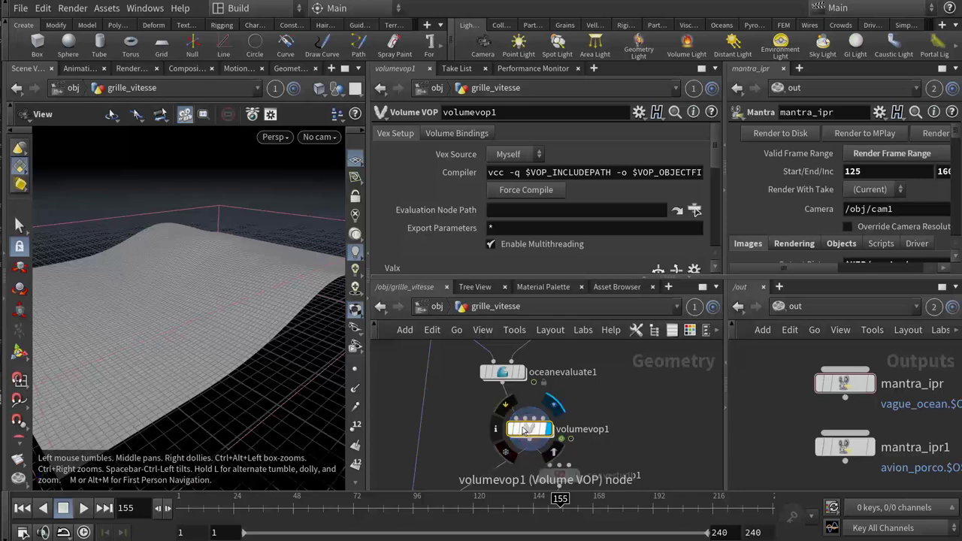
- Dive into volumevop1, tidy volumevopglobal1 and bind1, and toggle bind1's bypass on and off
{"action": "double_click", "coordinate": [529, 430]}
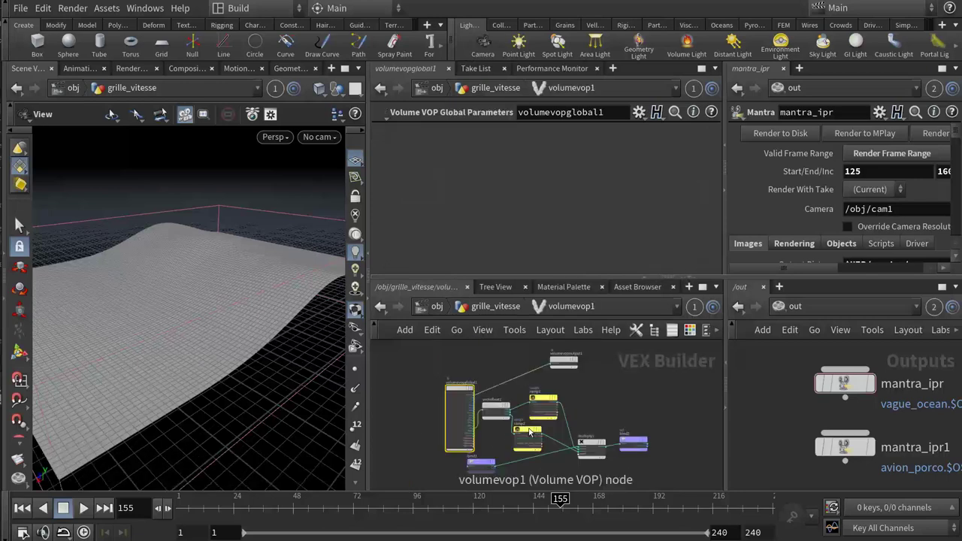
{"action": "left_click_drag", "start_coordinate": [455, 392], "coordinate": [432, 355]}
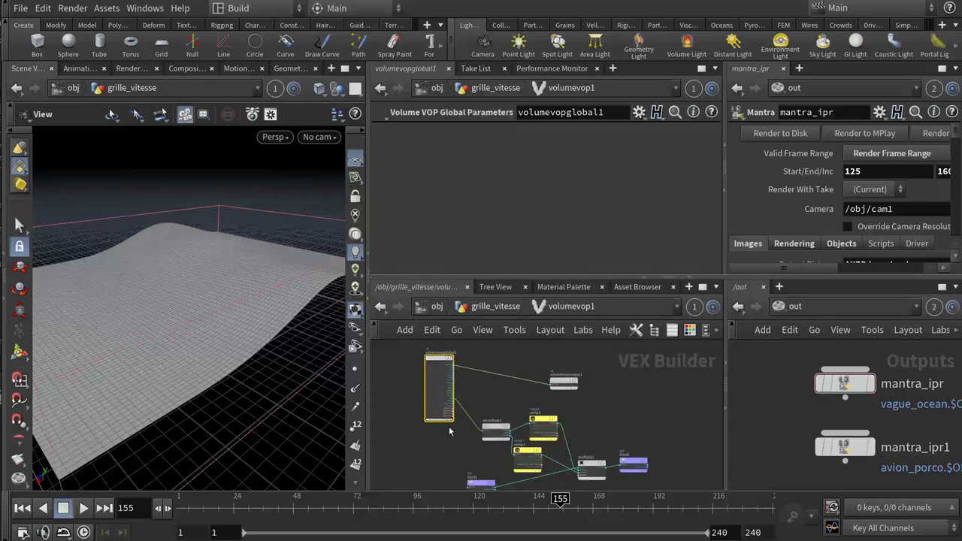
{"action": "scroll", "coordinate": [460, 451], "scroll_direction": "up", "scroll_amount": 3}
{"action": "middle_click_drag", "start_coordinate": [460, 451], "coordinate": [445, 397]}
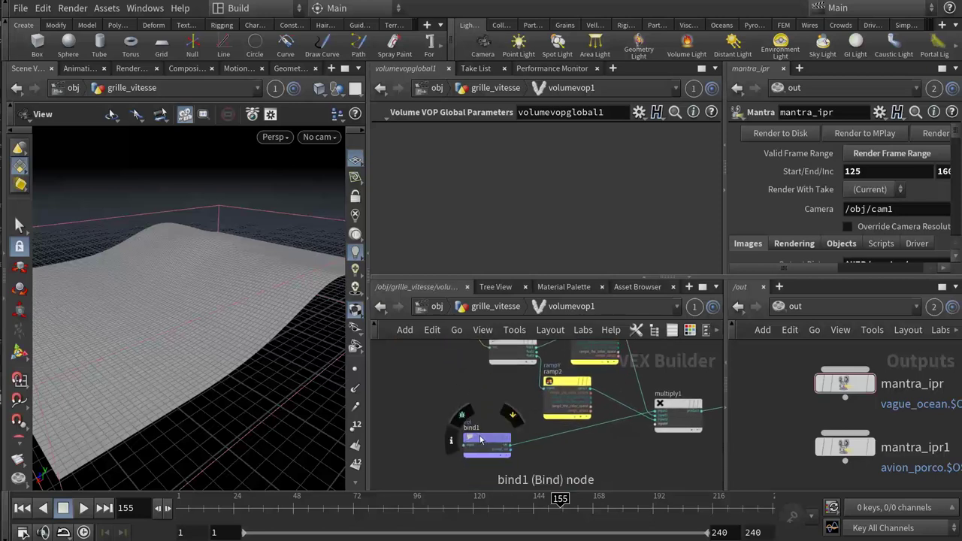
{"action": "left_click_drag", "start_coordinate": [511, 429], "coordinate": [455, 388]}
{"action": "left_click", "coordinate": [454, 384]}
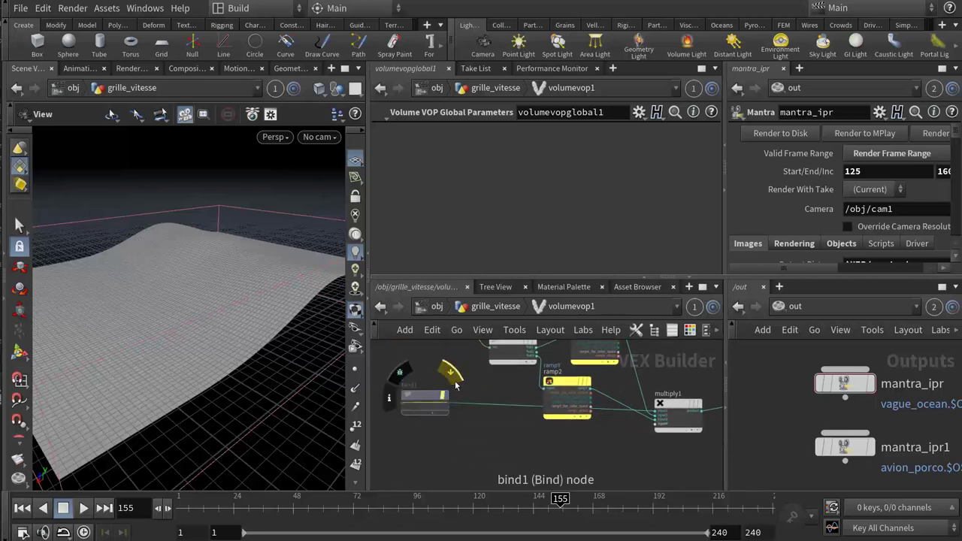
{"action": "scroll", "coordinate": [465, 388], "scroll_direction": "up", "scroll_amount": 3}
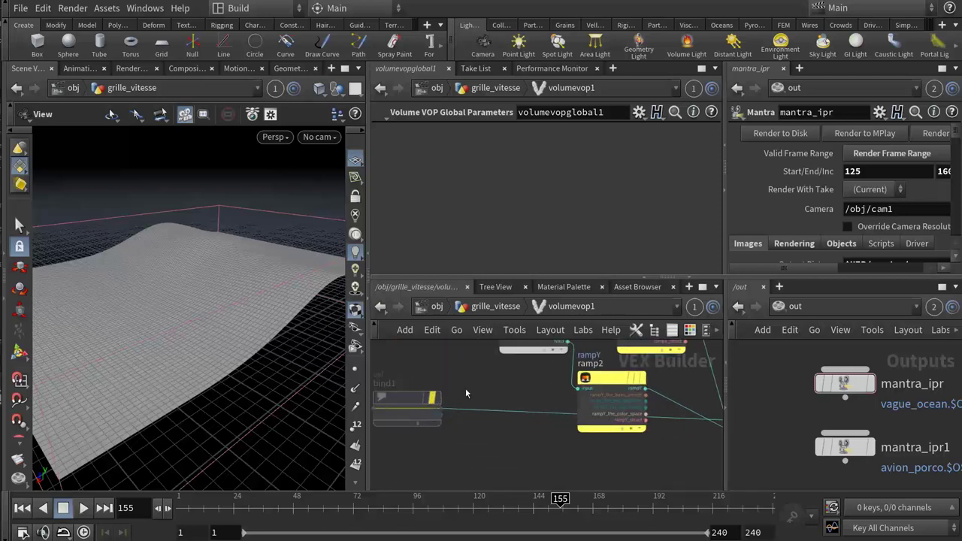
{"action": "mouse_move", "coordinate": [467, 385]}
{"action": "middle_mouse_down"}
{"action": "mouse_move", "coordinate": [527, 410]}
{"action": "mouse_move", "coordinate": [566, 403]}
{"action": "middle_mouse_up"}
{"action": "left_click", "coordinate": [494, 378]}
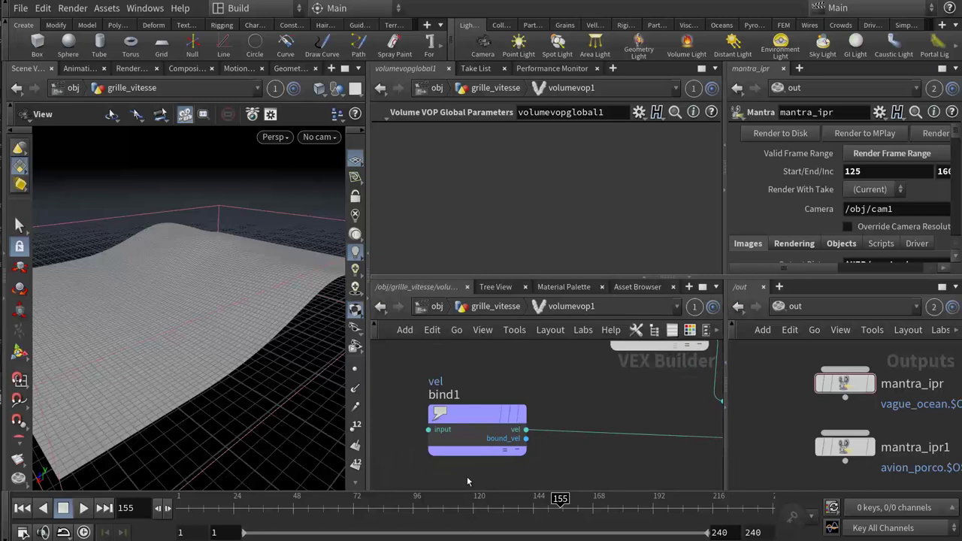
- Search for a Bind node with Tab, cancel it, and select bind1 to see its settings
{"action": "key", "text": "Tab"}
{"action": "type", "text": "bin"}
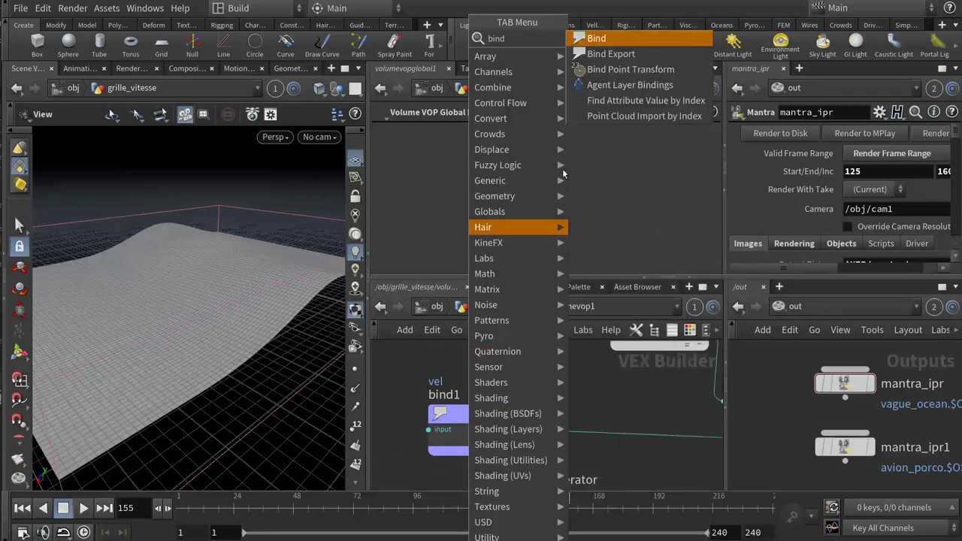
{"action": "key", "text": "Escape"}
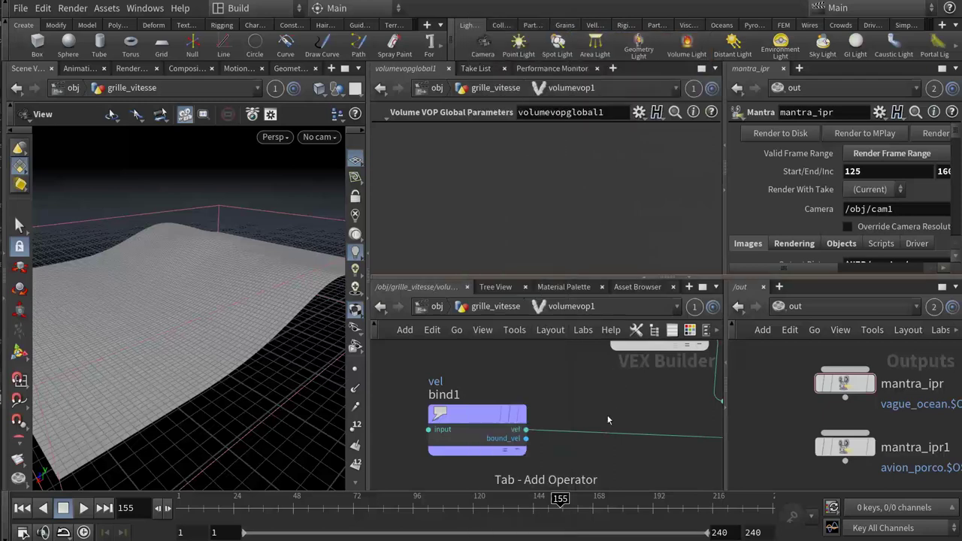
{"action": "scroll", "coordinate": [474, 439], "scroll_direction": "up", "scroll_amount": 1}
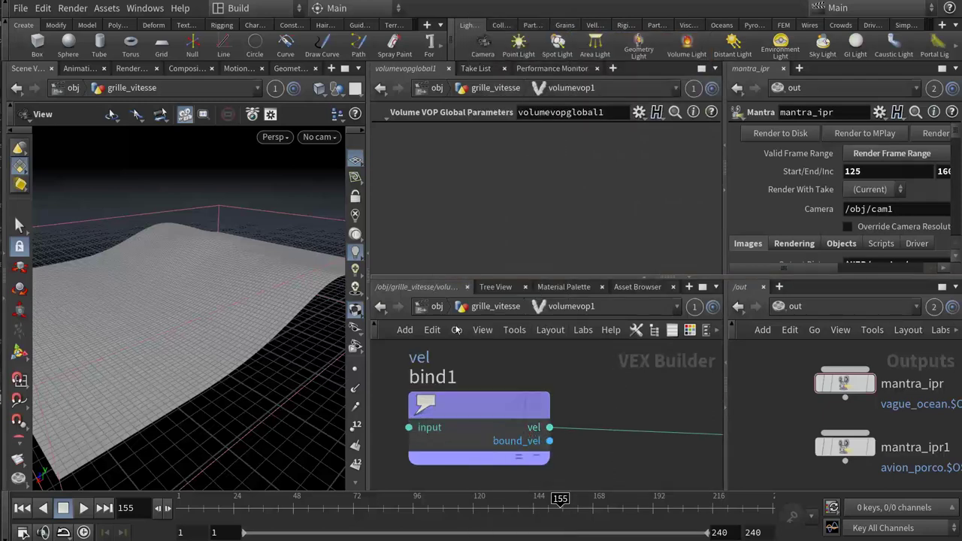
{"action": "left_click", "coordinate": [457, 403]}
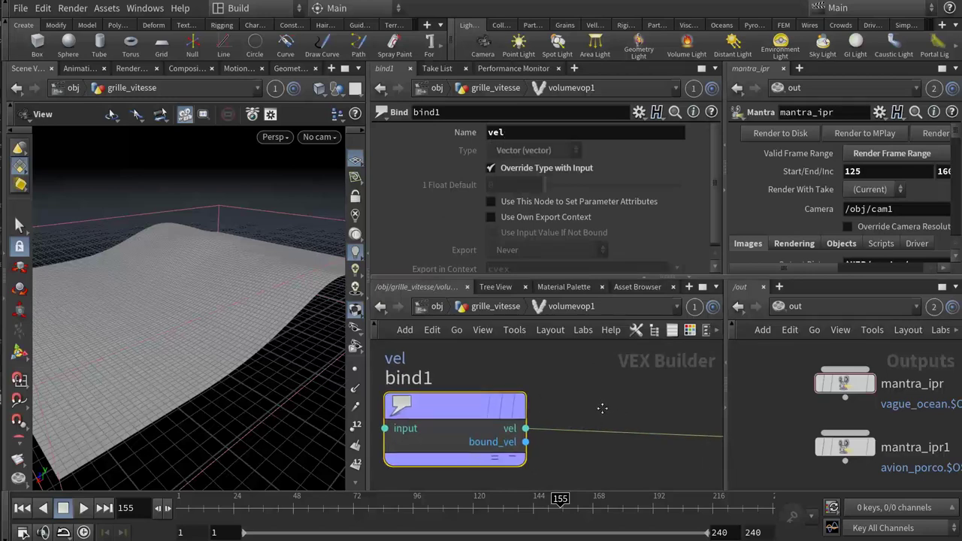
- Pan through the ramp, multiply1 and bind2 nodes, then return to grille_vitesse
{"action": "mouse_move", "coordinate": [626, 411]}
{"action": "middle_mouse_down"}
{"action": "mouse_move", "coordinate": [571, 428]}
{"action": "mouse_move", "coordinate": [455, 384]}
{"action": "mouse_move", "coordinate": [375, 391]}
{"action": "middle_mouse_up"}
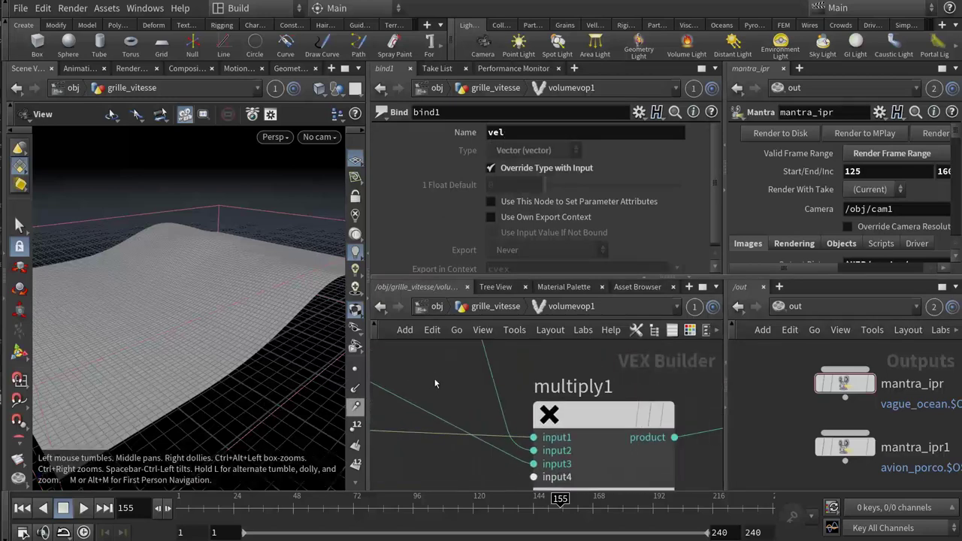
{"action": "middle_click_drag", "start_coordinate": [676, 421], "coordinate": [456, 426]}
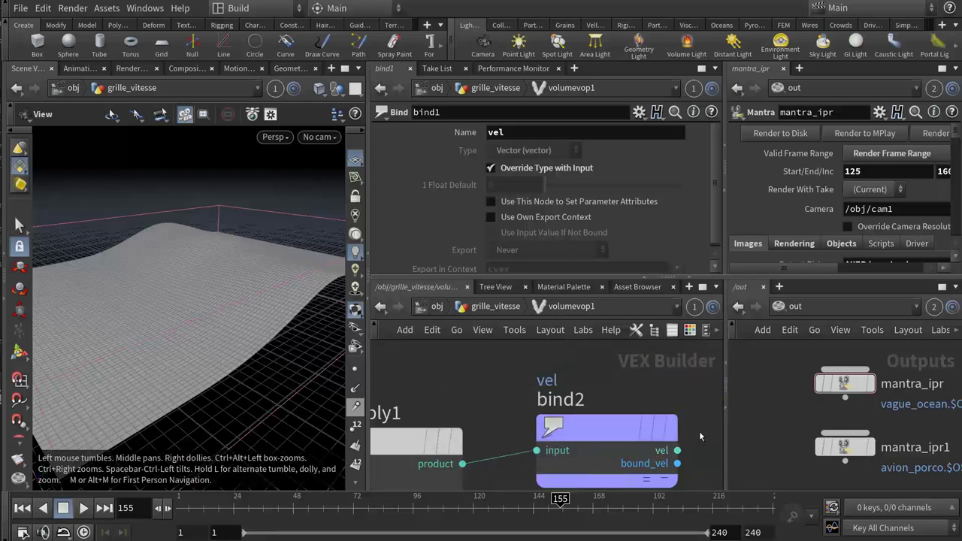
{"action": "scroll", "coordinate": [451, 389], "scroll_direction": "down", "scroll_amount": 2}
{"action": "middle_click_drag", "start_coordinate": [449, 390], "coordinate": [677, 398]}
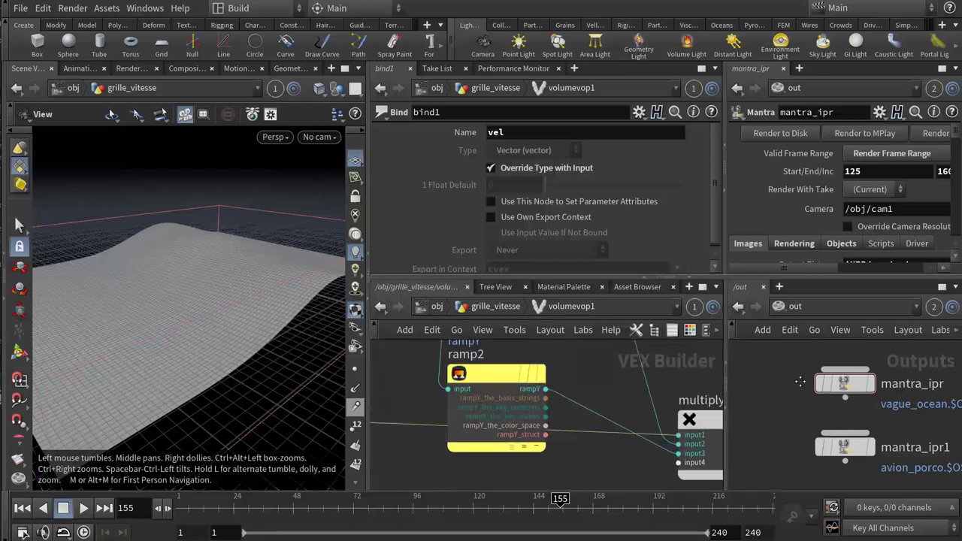
{"action": "middle_click_drag", "start_coordinate": [415, 392], "coordinate": [593, 408]}
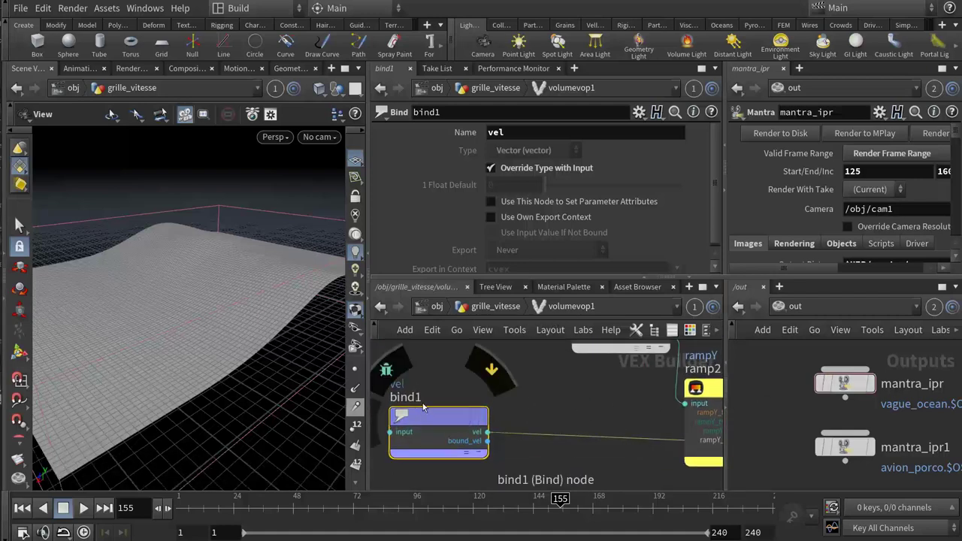
{"action": "left_click", "coordinate": [488, 308]}
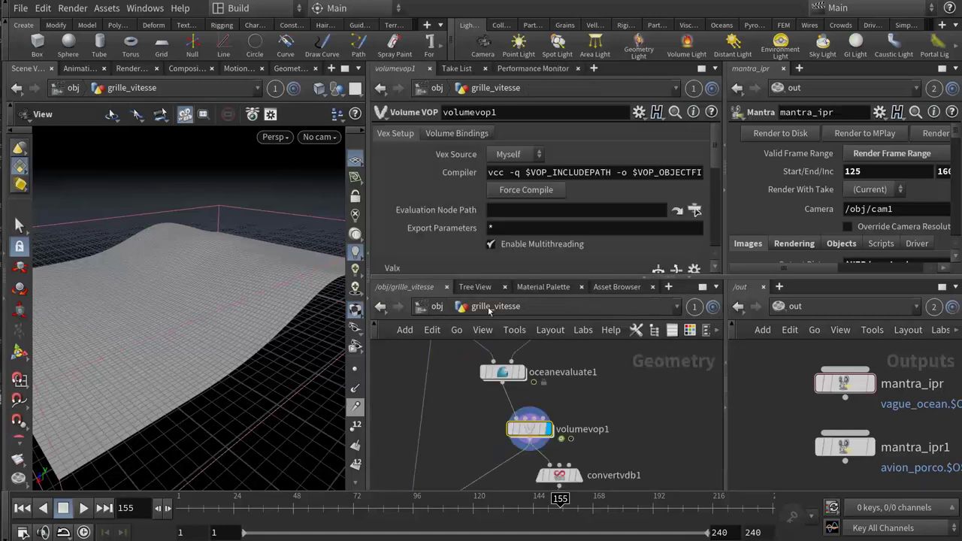
{"action": "left_click", "coordinate": [502, 374]}
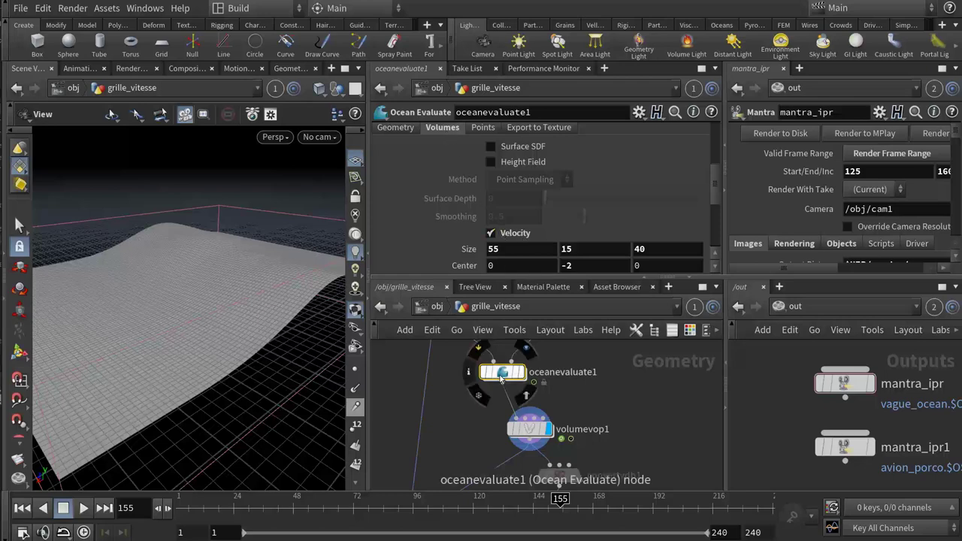
{"action": "left_click", "coordinate": [469, 374]}
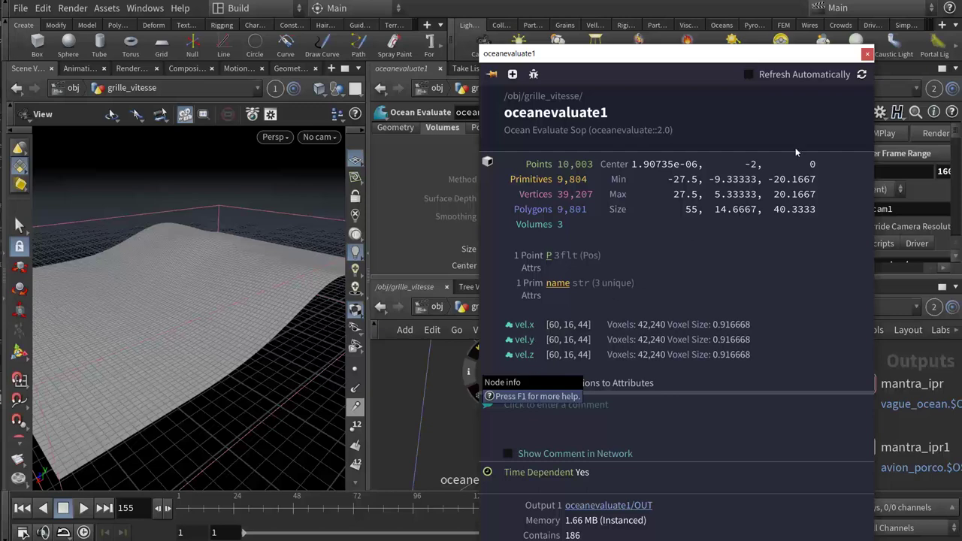
{"action": "left_click", "coordinate": [866, 55]}
{"action": "scroll", "coordinate": [557, 387], "scroll_direction": "down", "scroll_amount": 2}
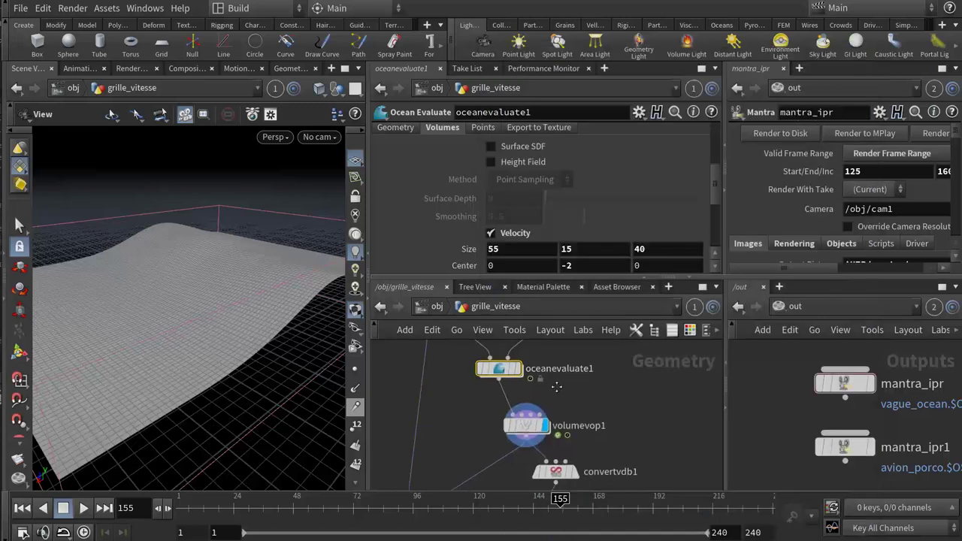
{"action": "left_click", "coordinate": [508, 389]}
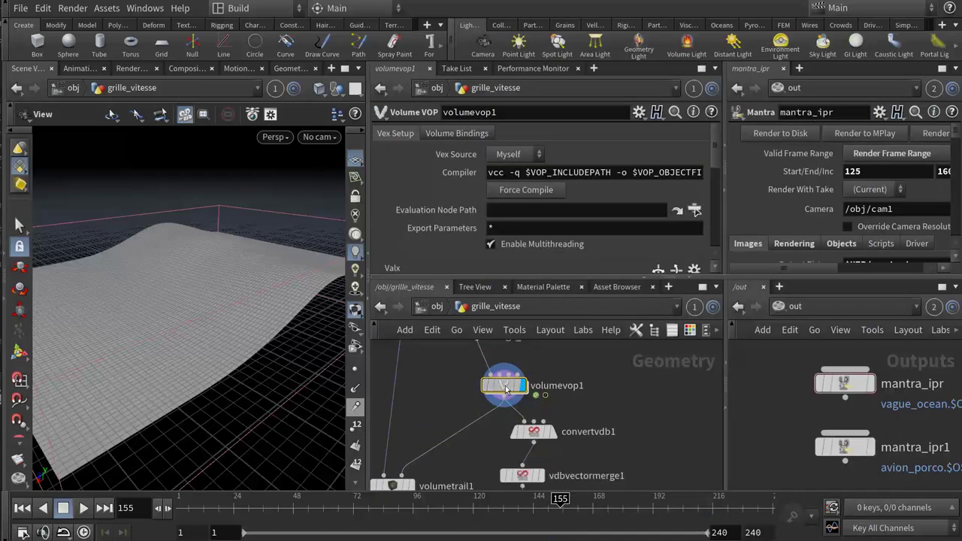
- Dive into volumevop1, reposition vectofloat1 beside the globals node, and check its node info
{"action": "double_click", "coordinate": [507, 389]}
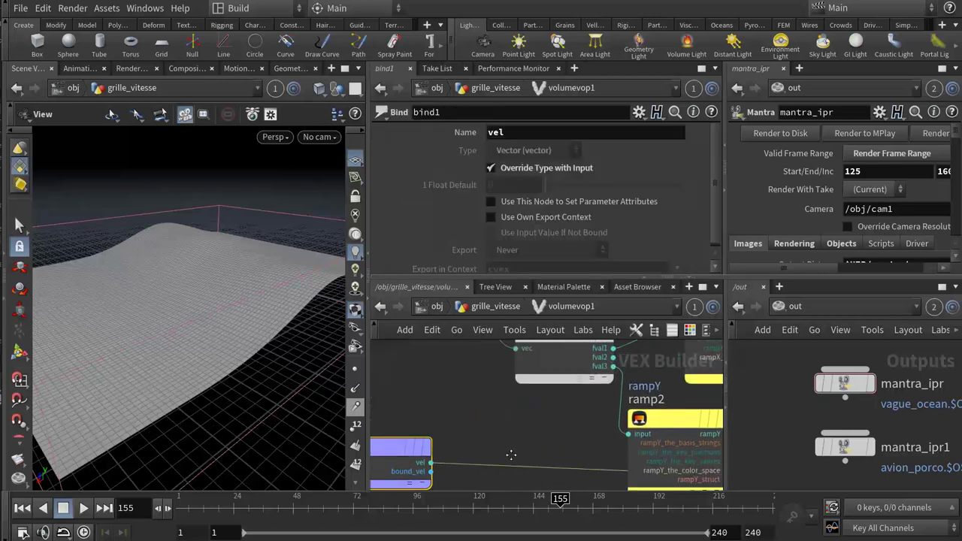
{"action": "mouse_move", "coordinate": [450, 448]}
{"action": "middle_mouse_down"}
{"action": "mouse_move", "coordinate": [474, 472]}
{"action": "mouse_move", "coordinate": [573, 466]}
{"action": "mouse_move", "coordinate": [602, 483]}
{"action": "middle_mouse_up"}
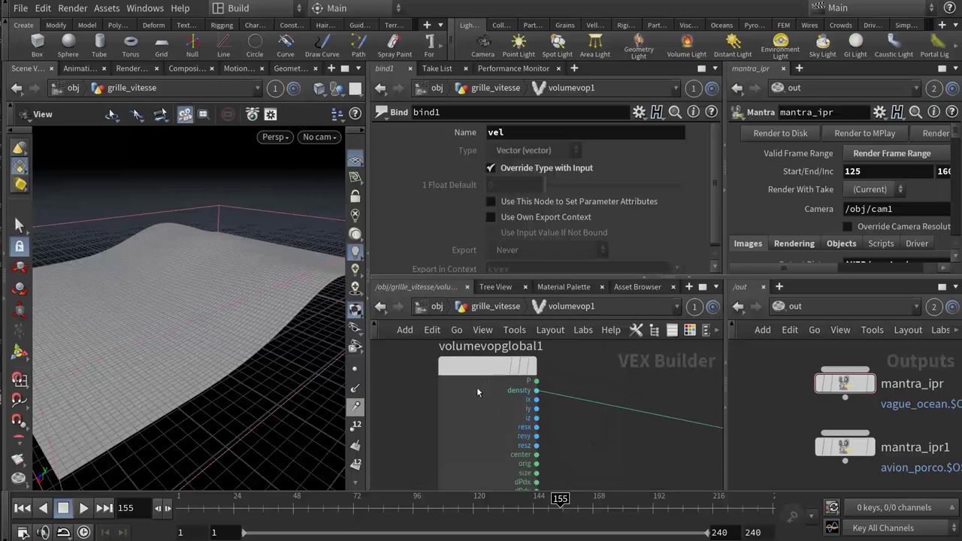
{"action": "mouse_move", "coordinate": [476, 387]}
{"action": "middle_mouse_down"}
{"action": "mouse_move", "coordinate": [609, 469]}
{"action": "mouse_move", "coordinate": [574, 360]}
{"action": "mouse_move", "coordinate": [550, 401]}
{"action": "middle_mouse_up"}
{"action": "scroll", "coordinate": [526, 399], "scroll_direction": "up", "scroll_amount": 3}
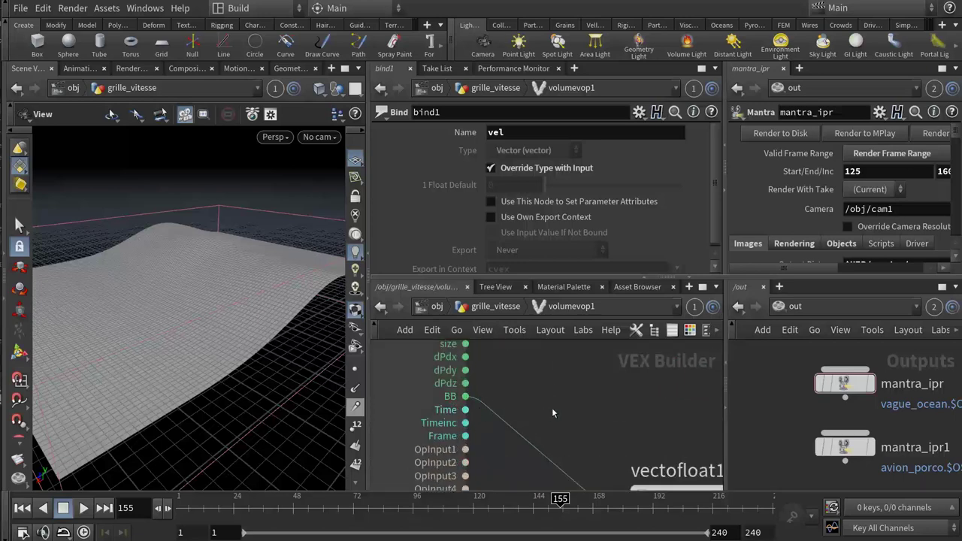
{"action": "middle_click_drag", "start_coordinate": [551, 407], "coordinate": [524, 371]}
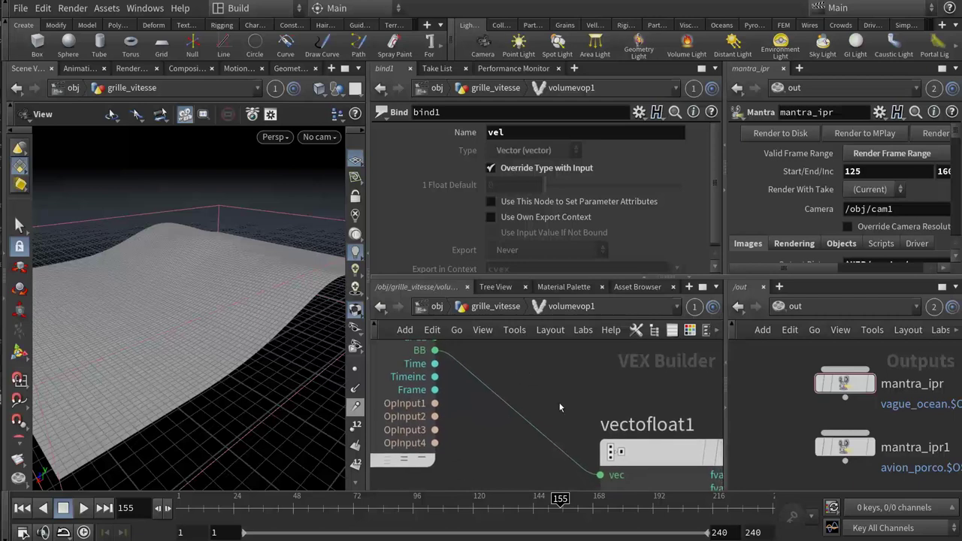
{"action": "middle_click_drag", "start_coordinate": [559, 407], "coordinate": [485, 343]}
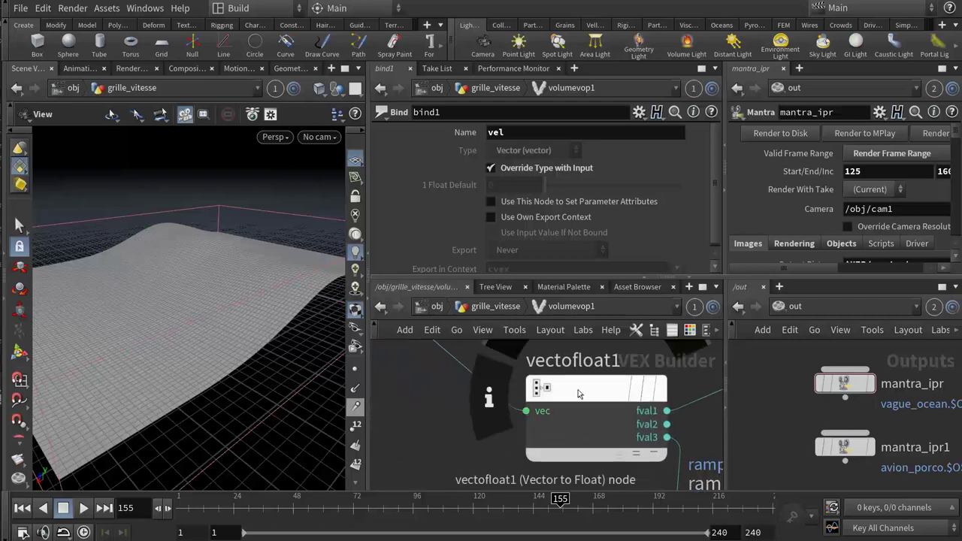
{"action": "left_click_drag", "start_coordinate": [579, 394], "coordinate": [528, 367]}
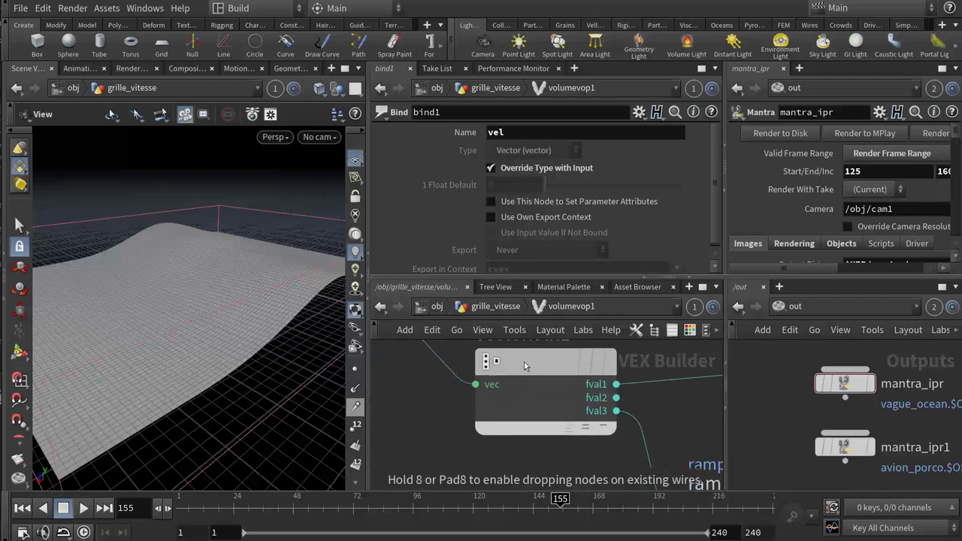
{"action": "middle_click", "coordinate": [535, 418]}
{"action": "middle_click_drag", "start_coordinate": [483, 395], "coordinate": [474, 417]}
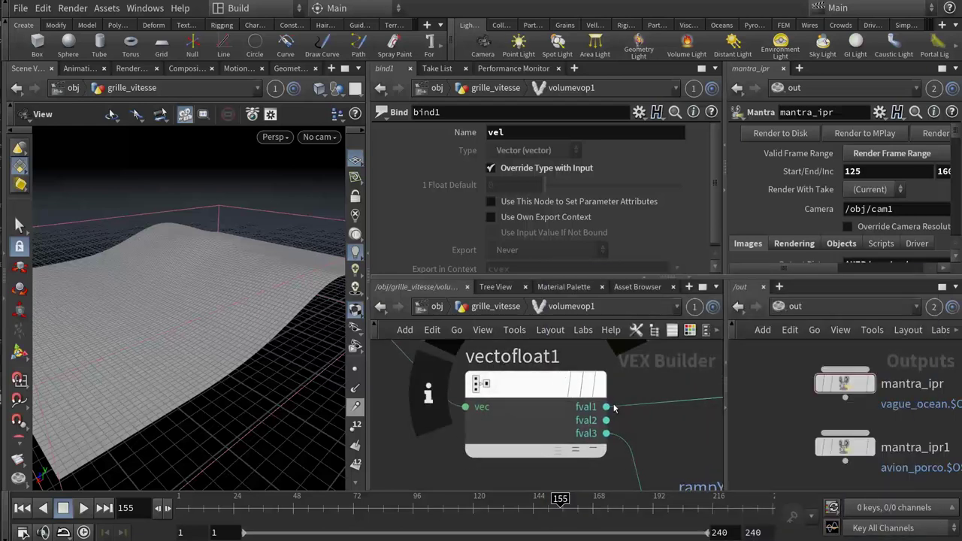
- Move ramp1 next to vectofloat1 and select it to show its rampX settings
{"action": "scroll", "coordinate": [567, 404], "scroll_direction": "down", "scroll_amount": 1}
{"action": "scroll", "coordinate": [569, 403], "scroll_direction": "down", "scroll_amount": 1}
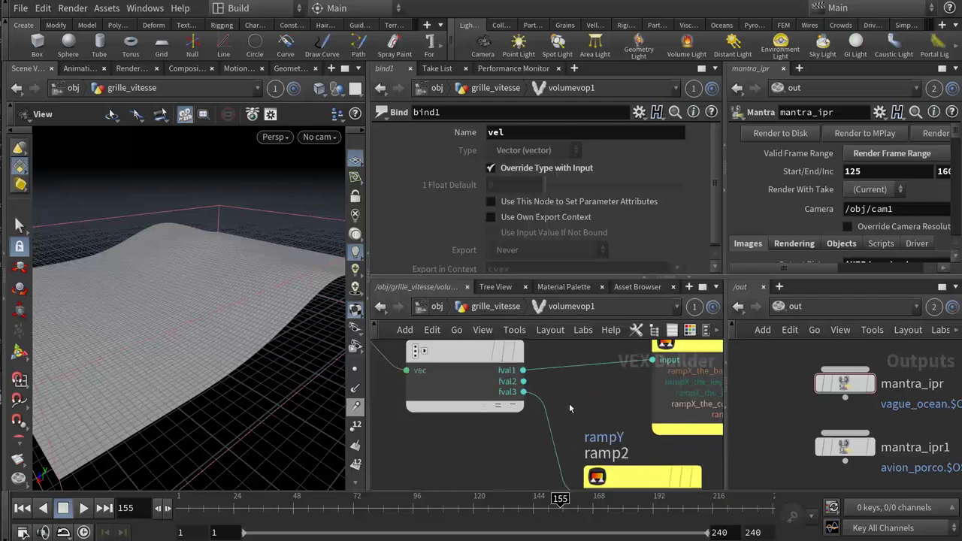
{"action": "scroll", "coordinate": [568, 405], "scroll_direction": "down", "scroll_amount": 1}
{"action": "middle_click_drag", "start_coordinate": [551, 404], "coordinate": [502, 398]}
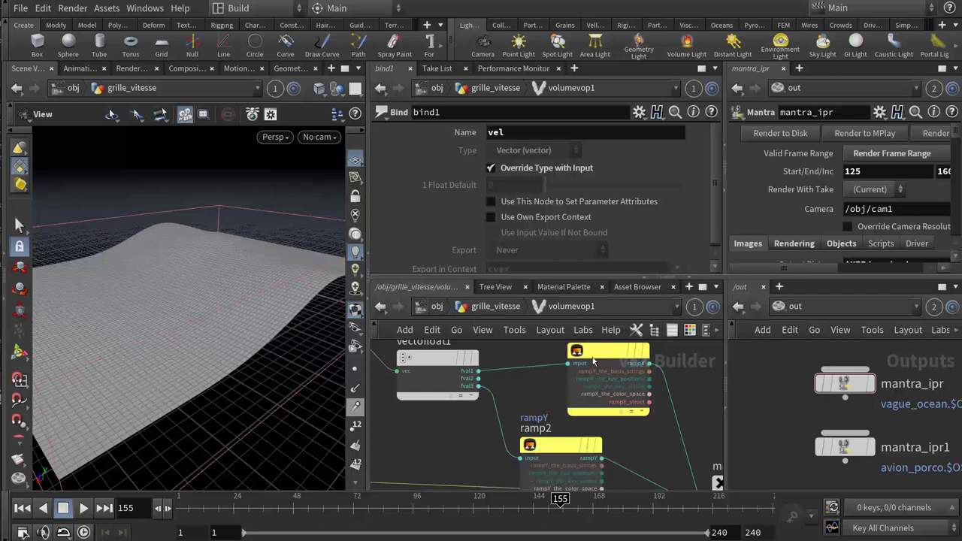
{"action": "left_click_drag", "start_coordinate": [593, 361], "coordinate": [557, 362]}
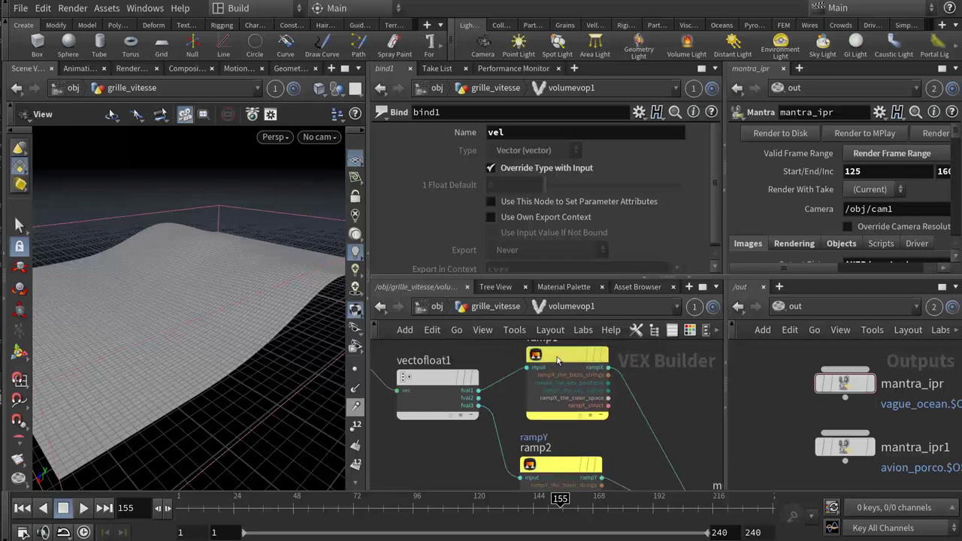
{"action": "left_click", "coordinate": [557, 362]}
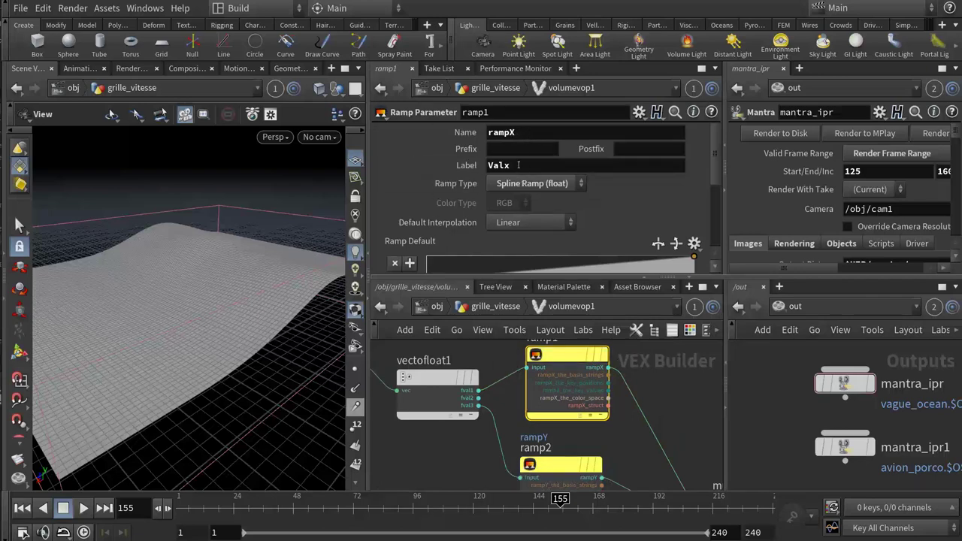
- Keep ramp1's ramp type as Spline Ramp (float)
{"action": "scroll", "coordinate": [505, 233], "scroll_direction": "down", "scroll_amount": 1}
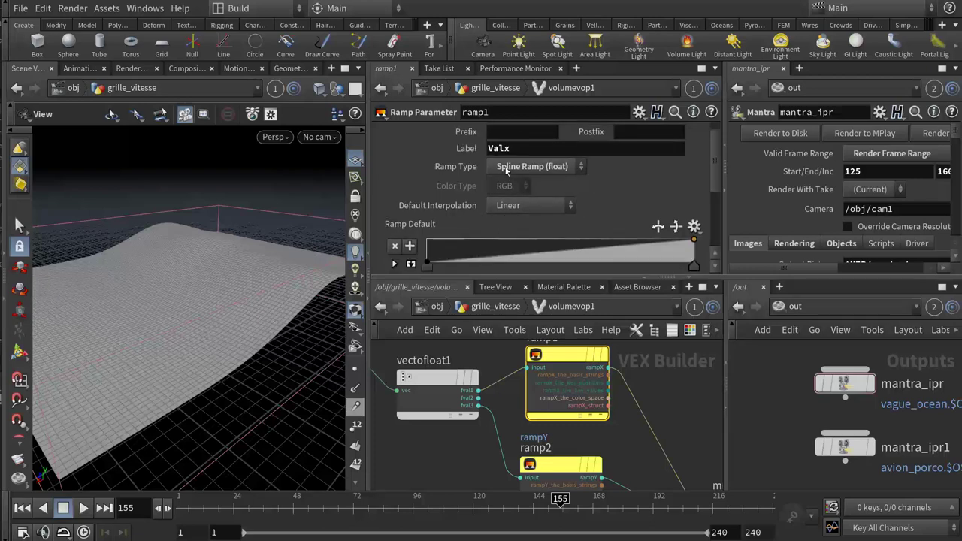
{"action": "left_click", "coordinate": [506, 170]}
{"action": "left_click", "coordinate": [493, 210]}
- Nudge ramp2 up, pan to bind1, multiply1 and bind2, then exit to grille_vitesse
{"action": "middle_click_drag", "start_coordinate": [623, 442], "coordinate": [562, 386]}
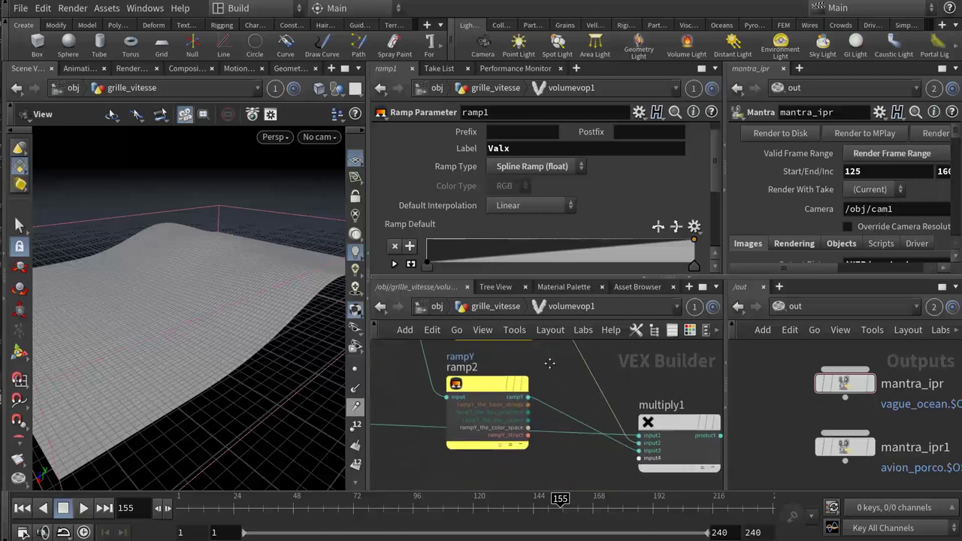
{"action": "left_click_drag", "start_coordinate": [496, 409], "coordinate": [502, 385]}
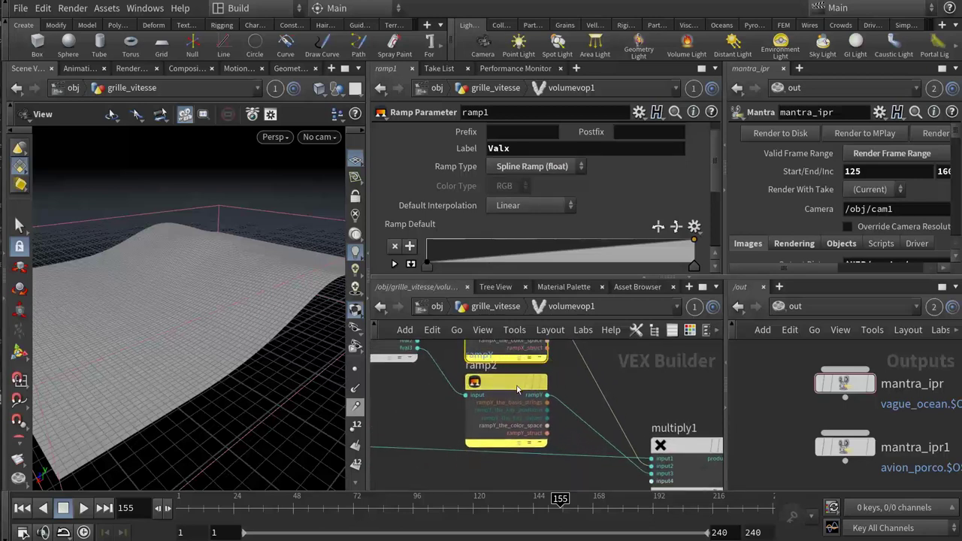
{"action": "middle_click_drag", "start_coordinate": [452, 476], "coordinate": [453, 423]}
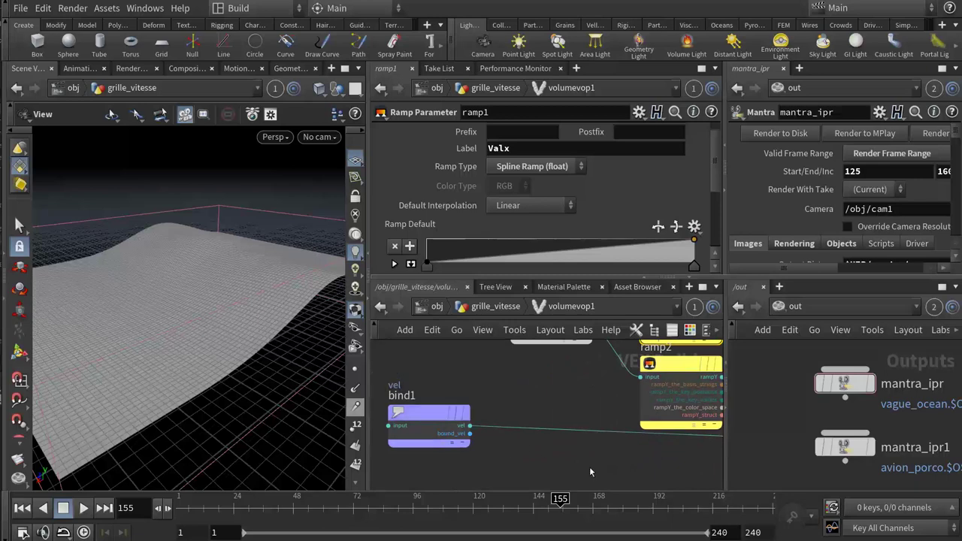
{"action": "middle_click_drag", "start_coordinate": [589, 467], "coordinate": [390, 432]}
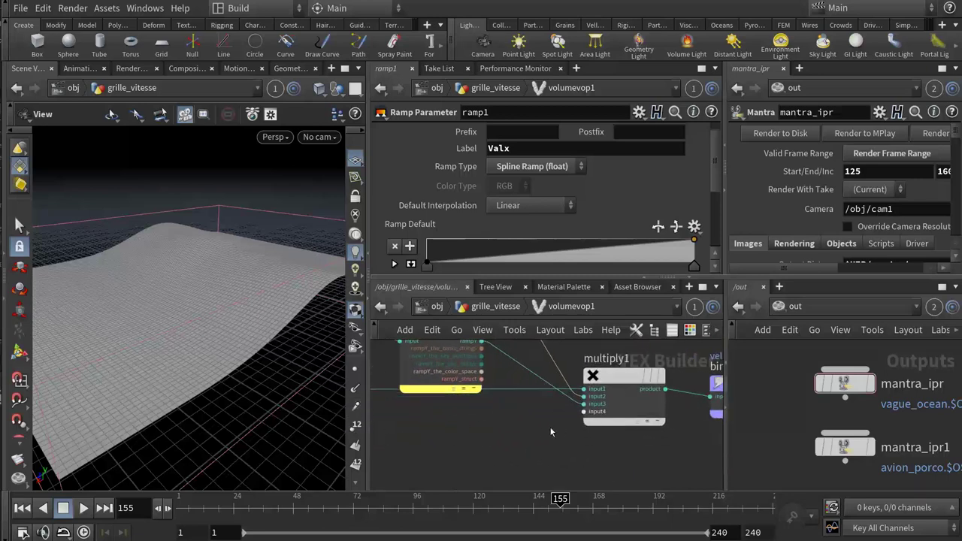
{"action": "scroll", "coordinate": [541, 424], "scroll_direction": "up", "scroll_amount": 1}
{"action": "scroll", "coordinate": [556, 417], "scroll_direction": "up", "scroll_amount": 1}
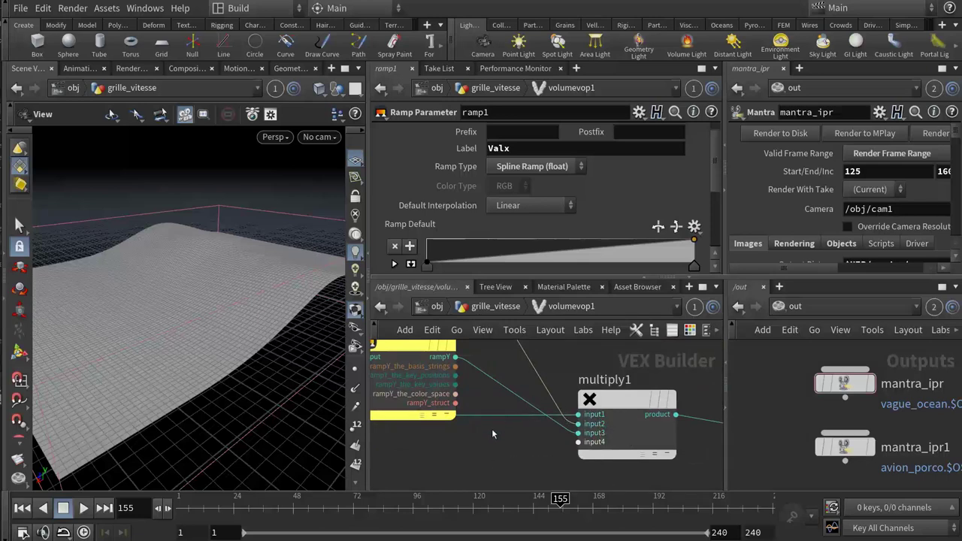
{"action": "mouse_move", "coordinate": [492, 434]}
{"action": "middle_mouse_down"}
{"action": "mouse_move", "coordinate": [493, 452]}
{"action": "mouse_move", "coordinate": [368, 418]}
{"action": "middle_mouse_up"}
{"action": "left_click_drag", "start_coordinate": [624, 407], "coordinate": [616, 398]}
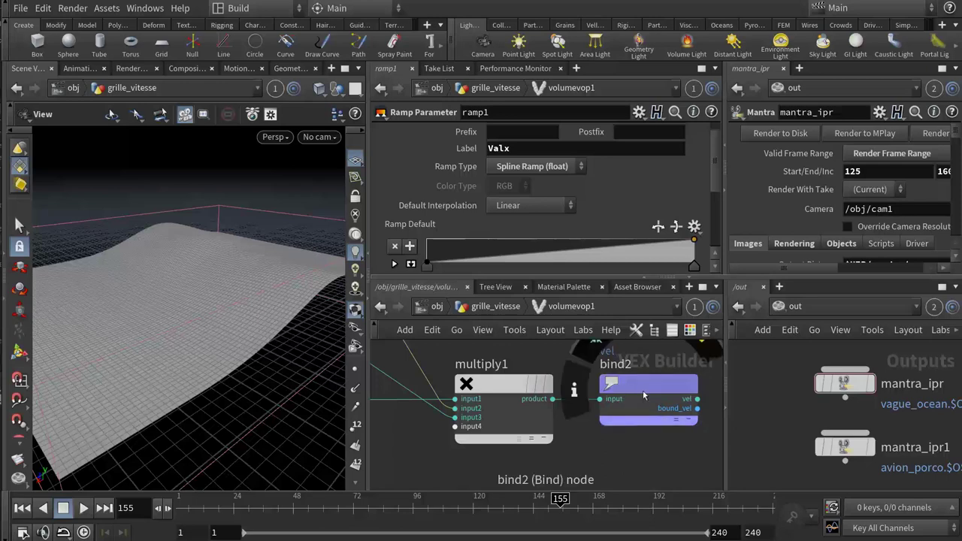
{"action": "left_click", "coordinate": [483, 308]}
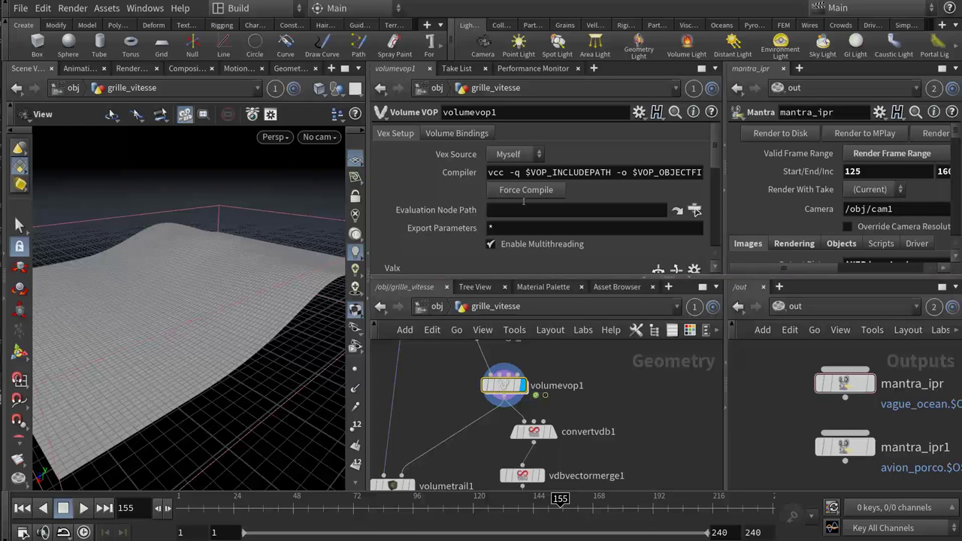
- Move volumevop1's valY ramp peak point to position 0.99115 with value 0
{"action": "scroll", "coordinate": [527, 210], "scroll_direction": "down", "scroll_amount": 2}
{"action": "scroll", "coordinate": [527, 215], "scroll_direction": "down", "scroll_amount": 2}
{"action": "scroll", "coordinate": [459, 210], "scroll_direction": "down", "scroll_amount": 1}
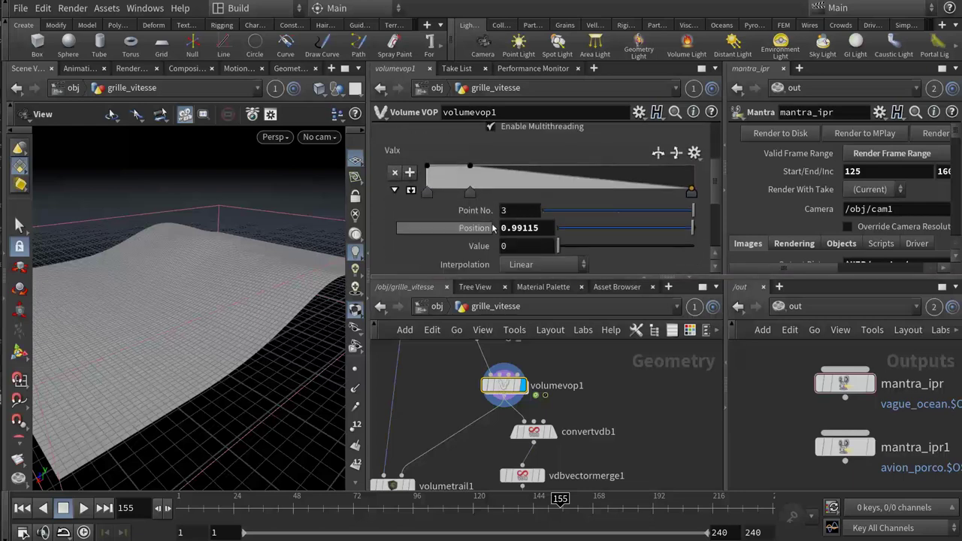
{"action": "scroll", "coordinate": [493, 228], "scroll_direction": "down", "scroll_amount": 2}
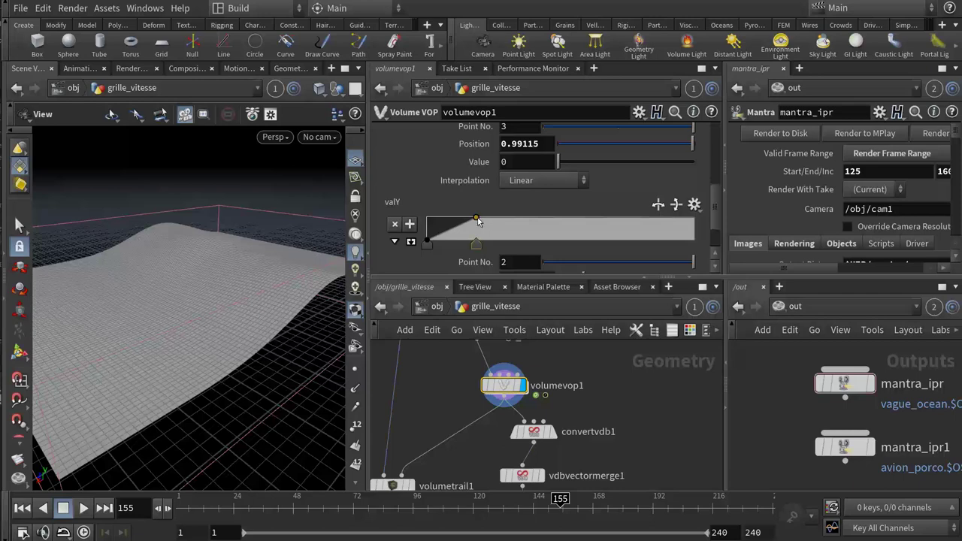
{"action": "mouse_move", "coordinate": [476, 218]}
{"action": "left_mouse_down"}
{"action": "mouse_move", "coordinate": [654, 233]}
{"action": "mouse_move", "coordinate": [475, 219]}
{"action": "left_mouse_up"}
- Pan the network toward out_wave and orbit the viewport to view the surface
{"action": "mouse_move", "coordinate": [434, 369]}
{"action": "middle_mouse_down"}
{"action": "mouse_move", "coordinate": [440, 448]}
{"action": "mouse_move", "coordinate": [471, 428]}
{"action": "mouse_move", "coordinate": [472, 378]}
{"action": "middle_mouse_up"}
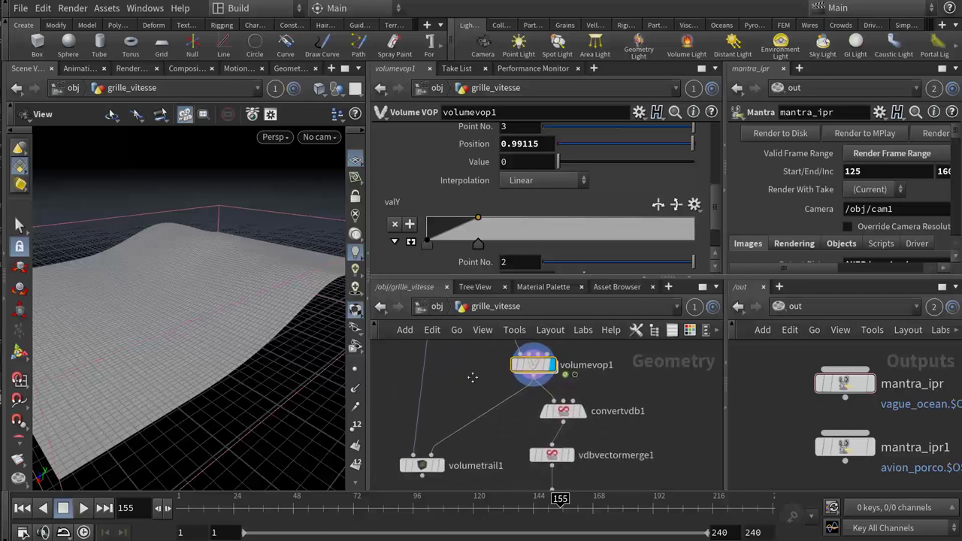
{"action": "mouse_move", "coordinate": [284, 345]}
{"action": "left_mouse_down"}
{"action": "mouse_move", "coordinate": [278, 353]}
{"action": "mouse_move", "coordinate": [290, 361]}
{"action": "left_mouse_up"}
{"action": "middle_click_drag", "start_coordinate": [468, 408], "coordinate": [474, 423]}
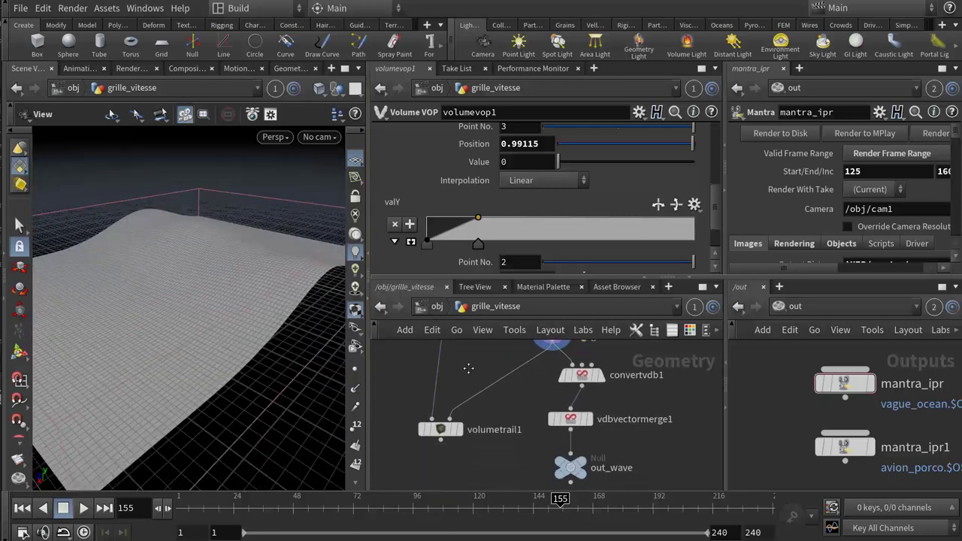
{"action": "scroll", "coordinate": [472, 399], "scroll_direction": "down", "scroll_amount": 3}
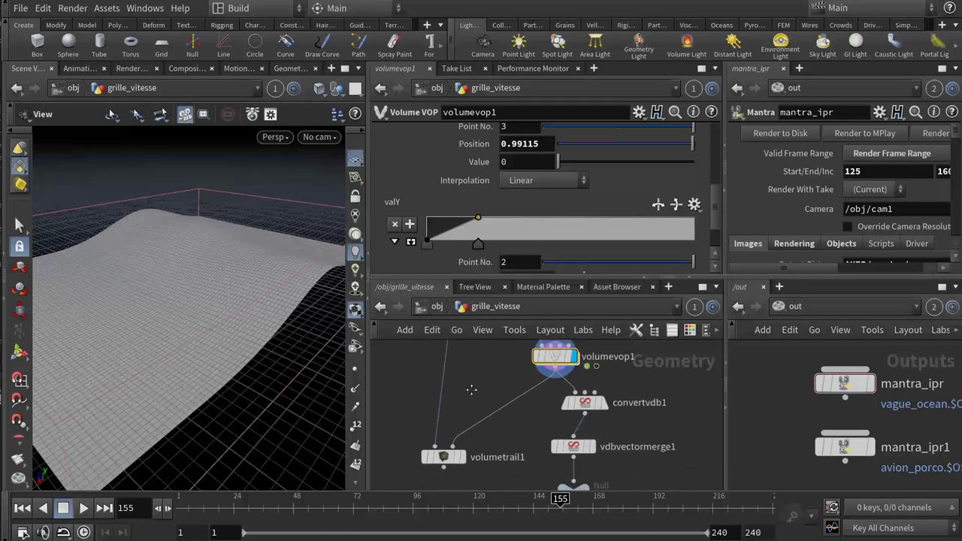
{"action": "scroll", "coordinate": [472, 397], "scroll_direction": "up", "scroll_amount": 2}
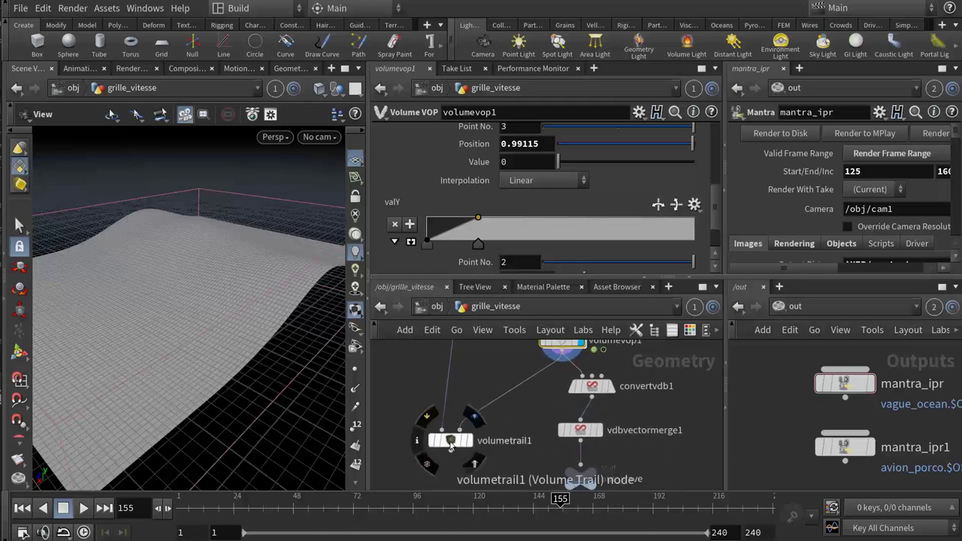
- Set volumetrail1 as the display node so colour-coded velocity trails stream over the wave
{"action": "left_click", "coordinate": [450, 442]}
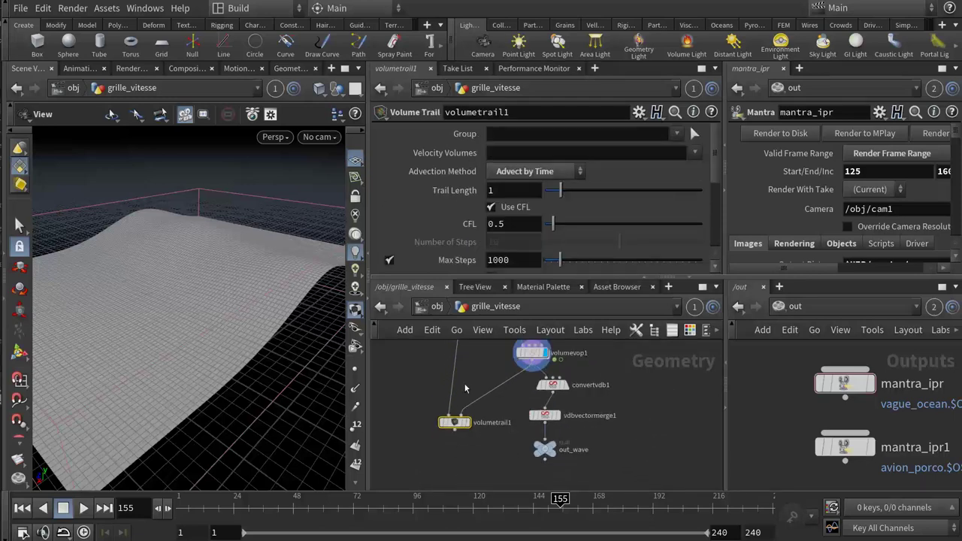
{"action": "scroll", "coordinate": [455, 421], "scroll_direction": "up", "scroll_amount": 5}
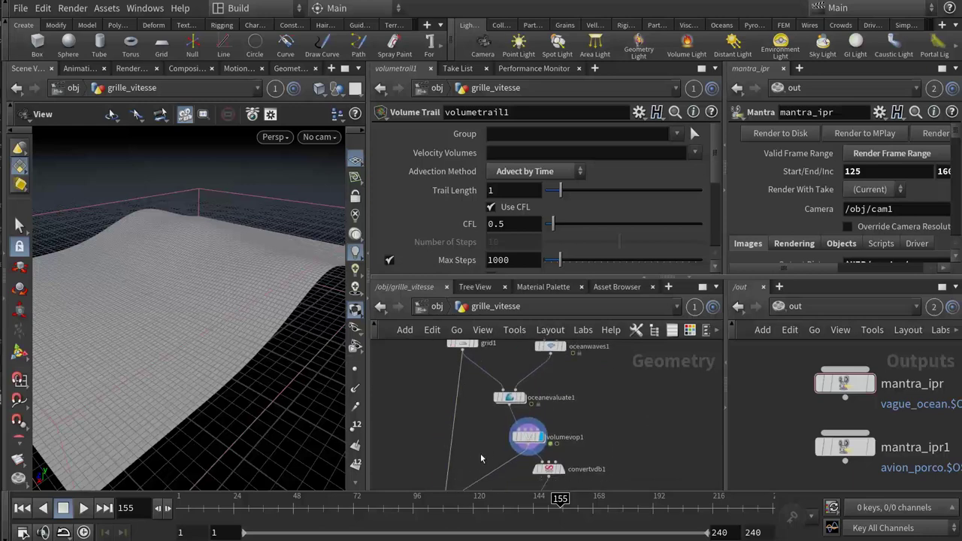
{"action": "scroll", "coordinate": [481, 453], "scroll_direction": "down", "scroll_amount": 4}
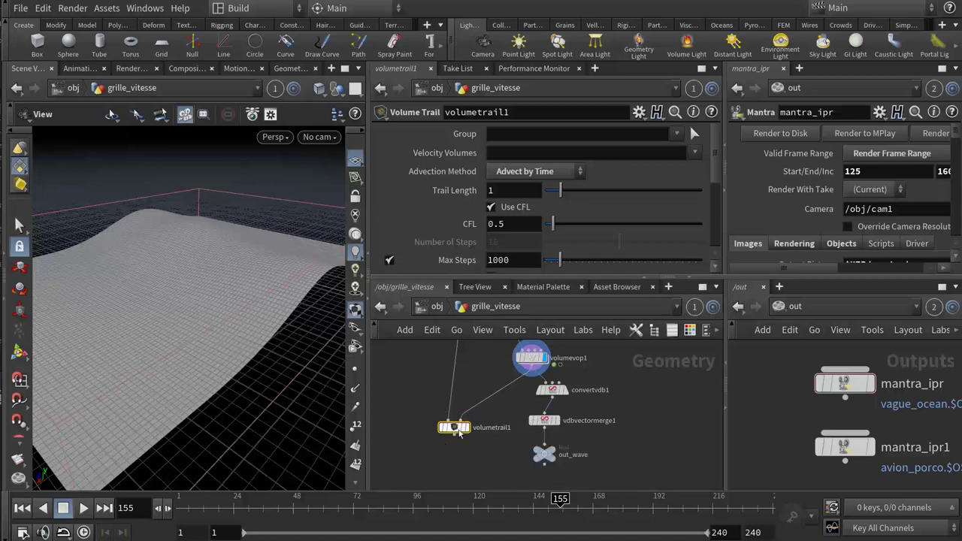
{"action": "left_click", "coordinate": [467, 427]}
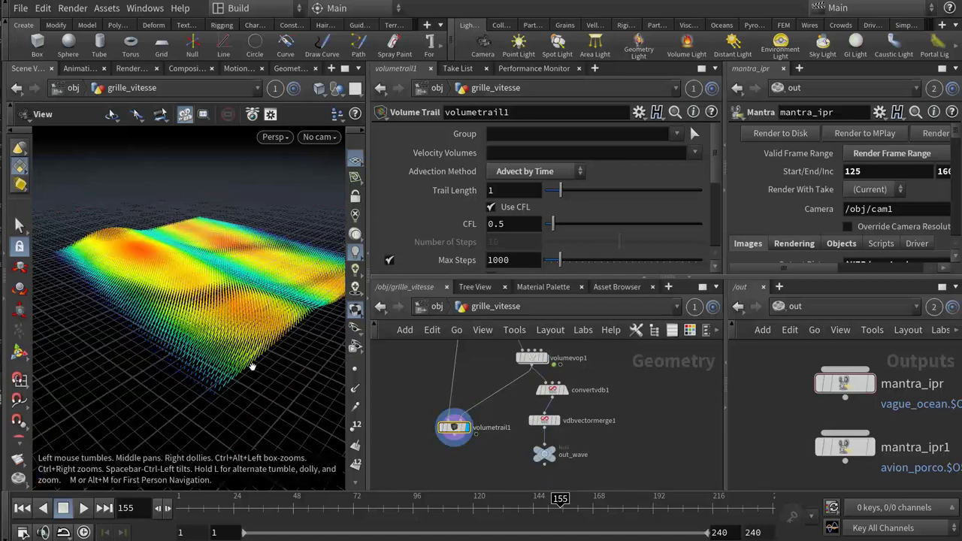
{"action": "left_click_drag", "start_coordinate": [255, 369], "coordinate": [209, 380]}
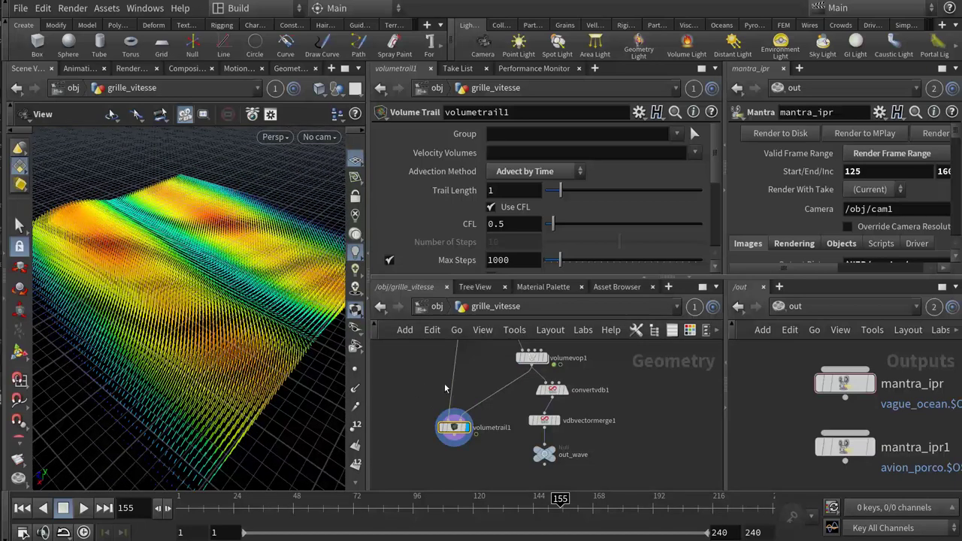
{"action": "middle_click_drag", "start_coordinate": [468, 384], "coordinate": [449, 448]}
- Move volumevop1's Valx ramp second point to position 0.198874 at value 1, then select oceanevaluate1
{"action": "left_click", "coordinate": [511, 426]}
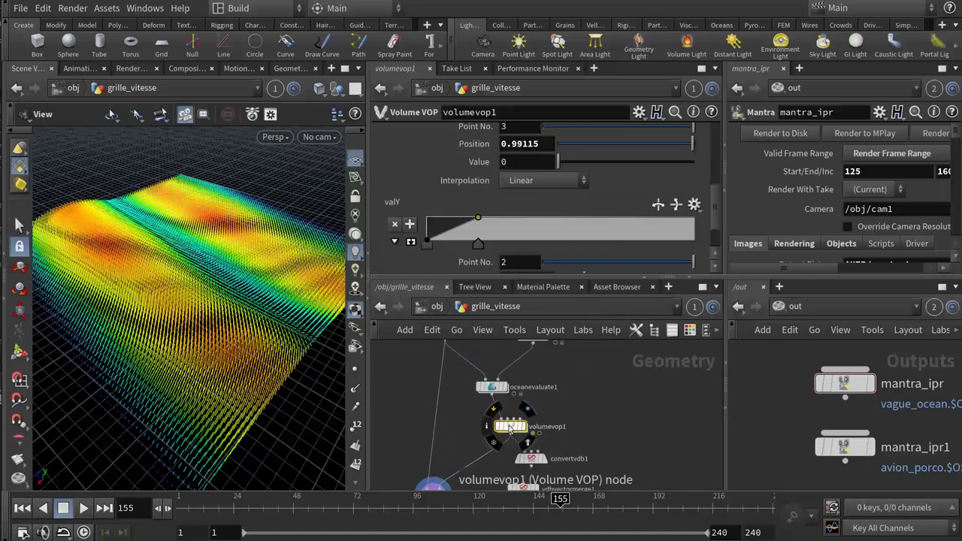
{"action": "mouse_move", "coordinate": [494, 244]}
{"action": "left_mouse_down"}
{"action": "mouse_move", "coordinate": [601, 245]}
{"action": "mouse_move", "coordinate": [481, 263]}
{"action": "mouse_move", "coordinate": [467, 244]}
{"action": "left_mouse_up"}
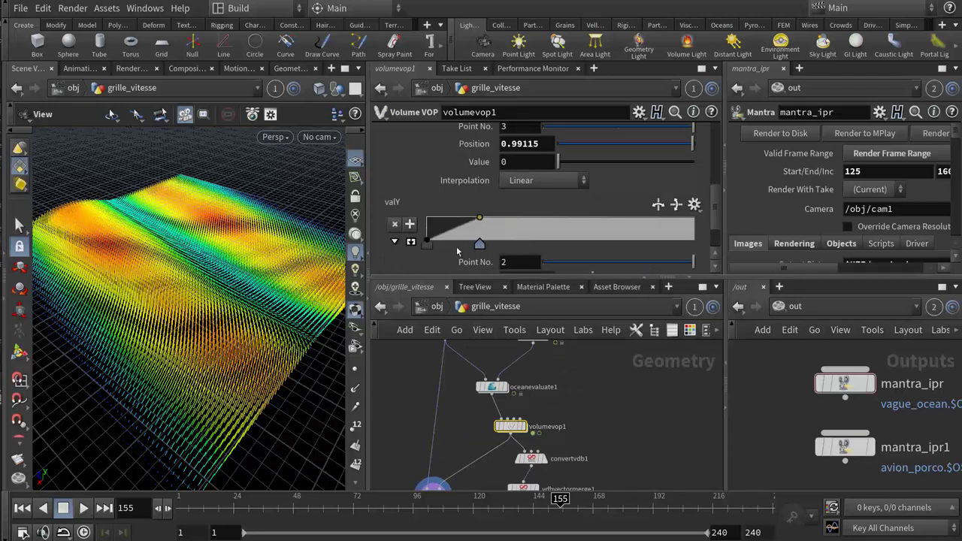
{"action": "scroll", "coordinate": [523, 218], "scroll_direction": "up", "scroll_amount": 1}
{"action": "scroll", "coordinate": [485, 179], "scroll_direction": "up", "scroll_amount": 1}
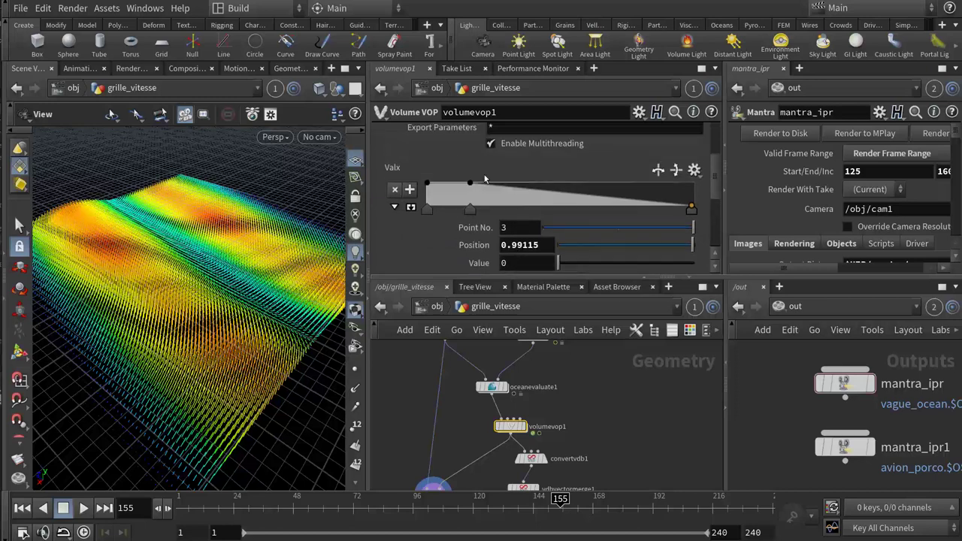
{"action": "left_click_drag", "start_coordinate": [472, 186], "coordinate": [481, 183]}
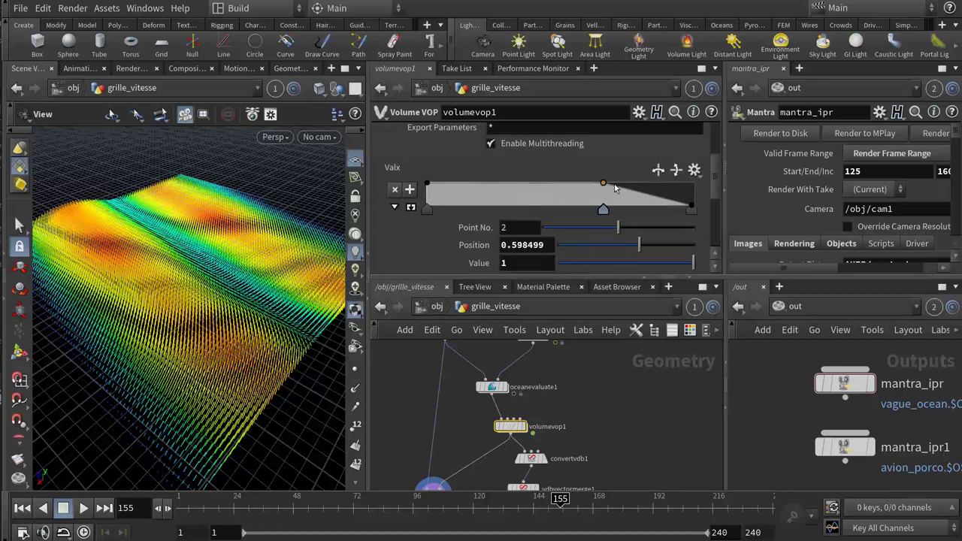
{"action": "left_click", "coordinate": [495, 389]}
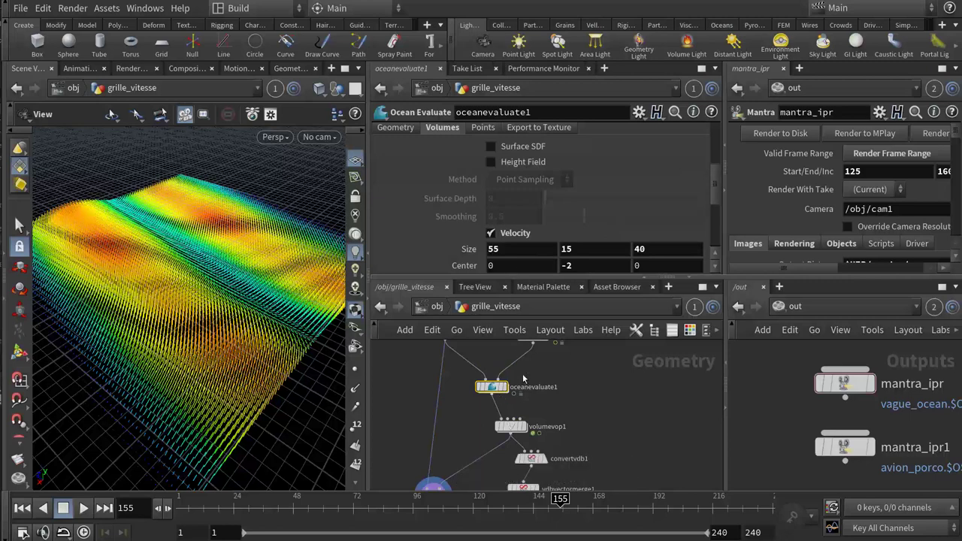
- Set oceanwaves1's Amplitude to 0.6
{"action": "middle_click_drag", "start_coordinate": [556, 395], "coordinate": [549, 436]}
{"action": "left_click", "coordinate": [529, 384]}
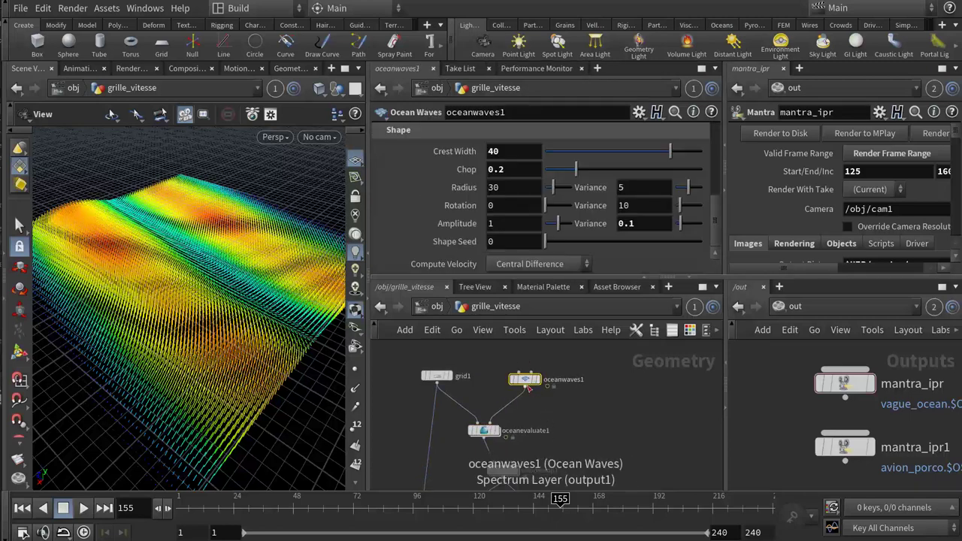
{"action": "key", "text": "ctrl+a"}
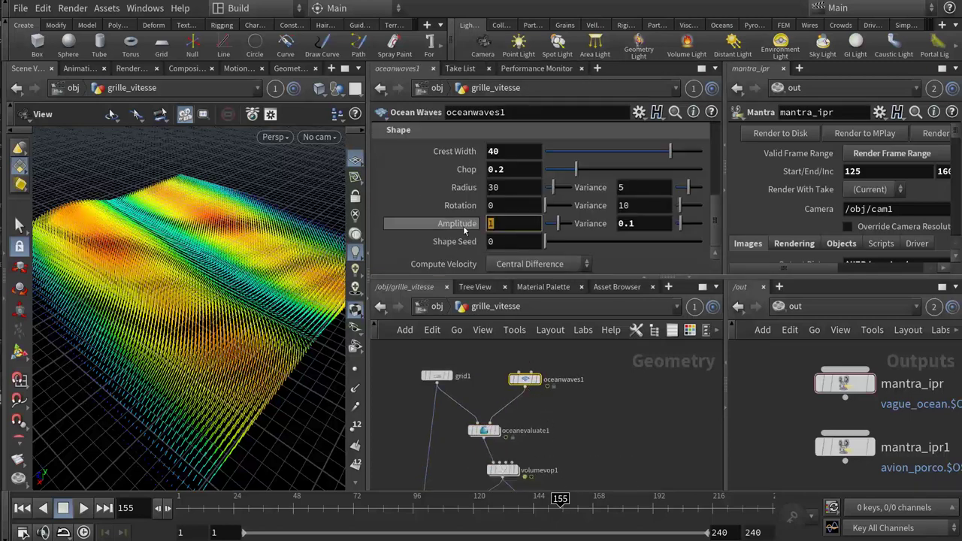
{"action": "type", "text": ".1"}
{"action": "key", "text": "Return"}
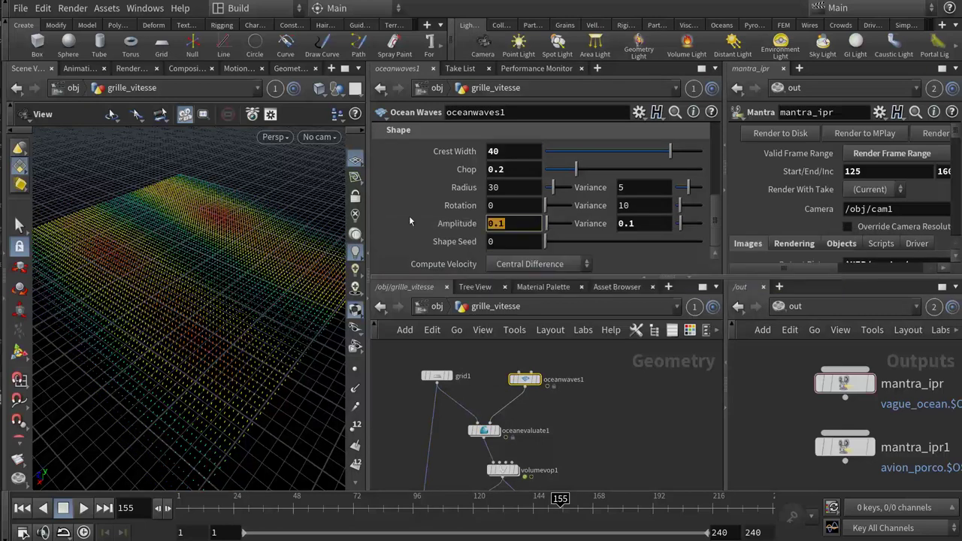
{"action": "type", "text": "0.6"}
{"action": "key", "text": "Return"}
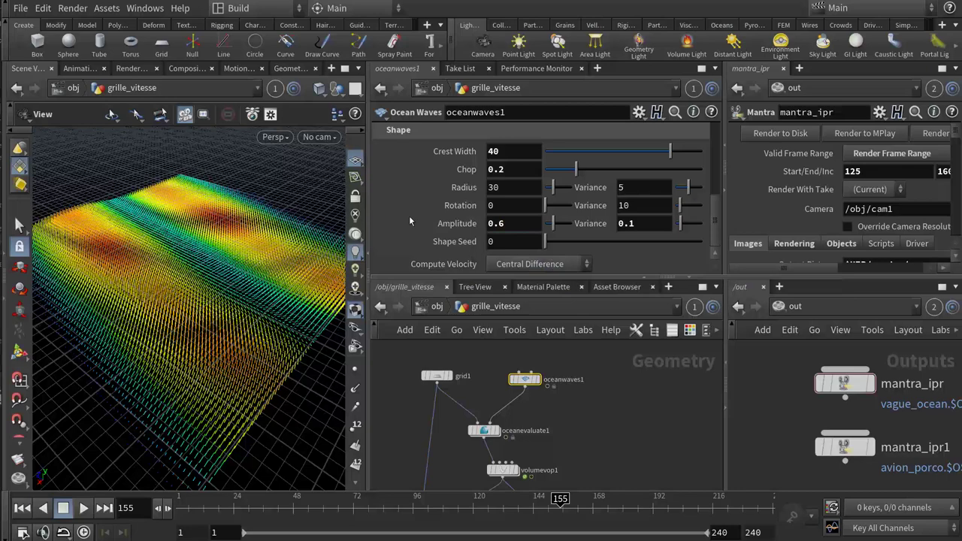
- Narrow the waves by setting oceanwaves1's Crest Width to 22.4
{"action": "mouse_move", "coordinate": [634, 160]}
{"action": "left_mouse_down"}
{"action": "mouse_move", "coordinate": [602, 169]}
{"action": "mouse_move", "coordinate": [615, 151]}
{"action": "left_mouse_up"}
{"action": "mouse_move", "coordinate": [248, 339]}
{"action": "left_mouse_down"}
{"action": "mouse_move", "coordinate": [215, 327]}
{"action": "mouse_move", "coordinate": [229, 314]}
{"action": "mouse_move", "coordinate": [233, 328]}
{"action": "left_mouse_up"}
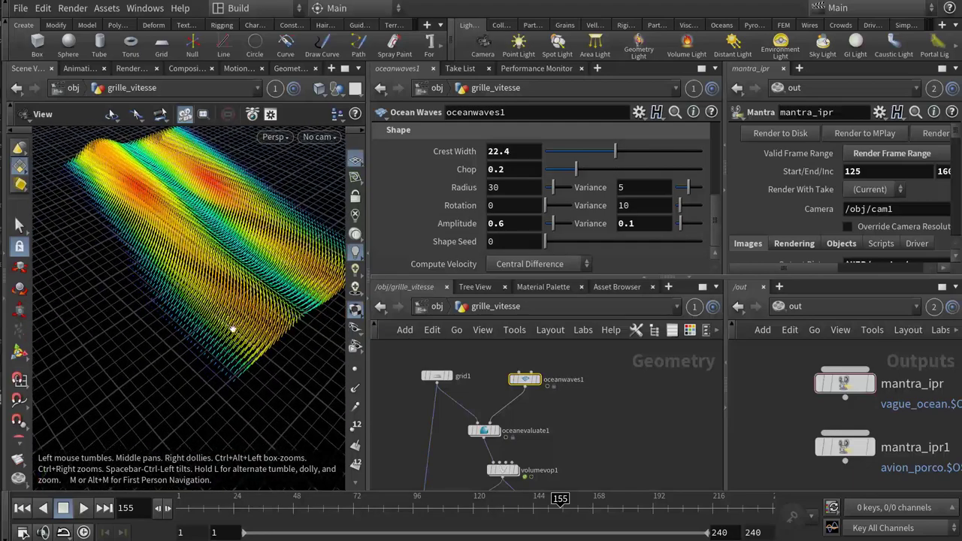
{"action": "scroll", "coordinate": [503, 223], "scroll_direction": "up", "scroll_amount": 1}
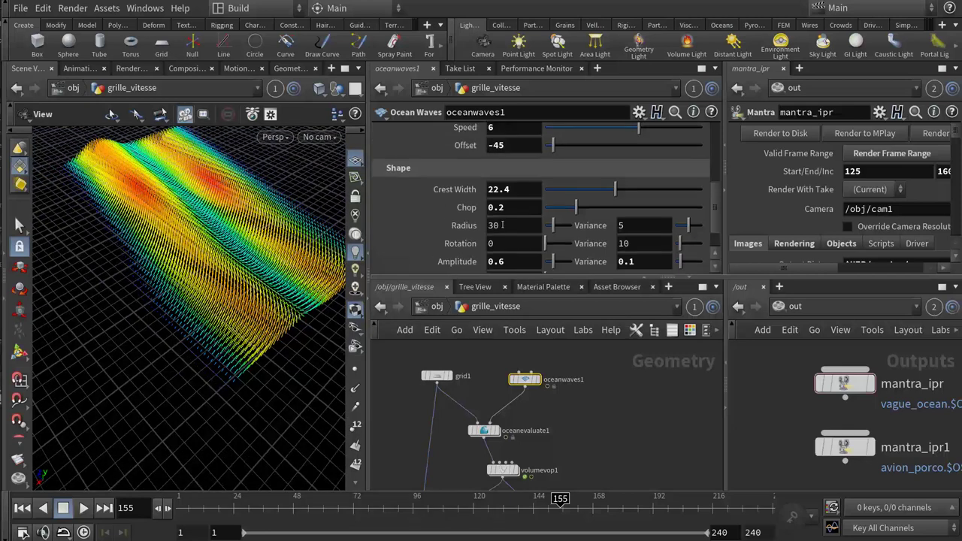
{"action": "scroll", "coordinate": [496, 239], "scroll_direction": "down", "scroll_amount": 1}
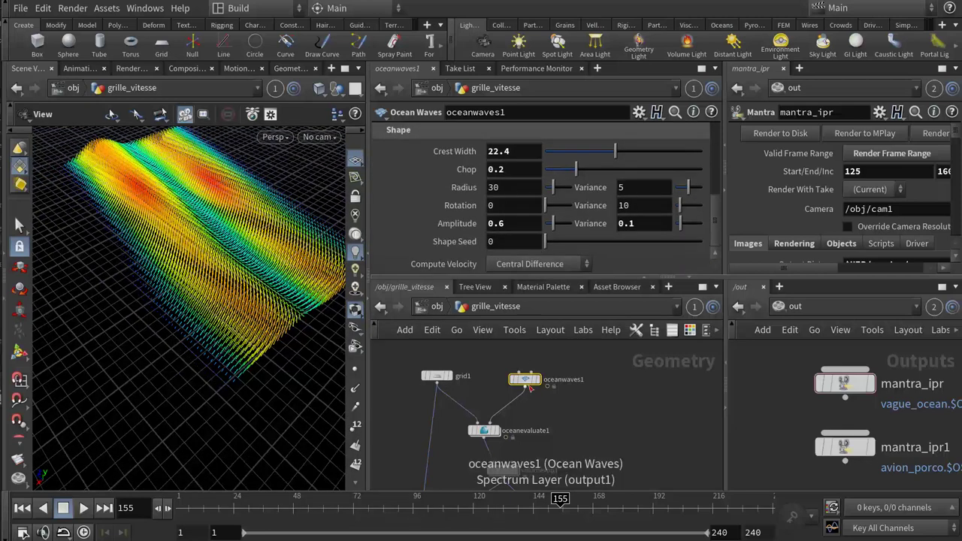
{"action": "scroll", "coordinate": [518, 228], "scroll_direction": "up", "scroll_amount": 2}
{"action": "scroll", "coordinate": [518, 228], "scroll_direction": "up", "scroll_amount": 1}
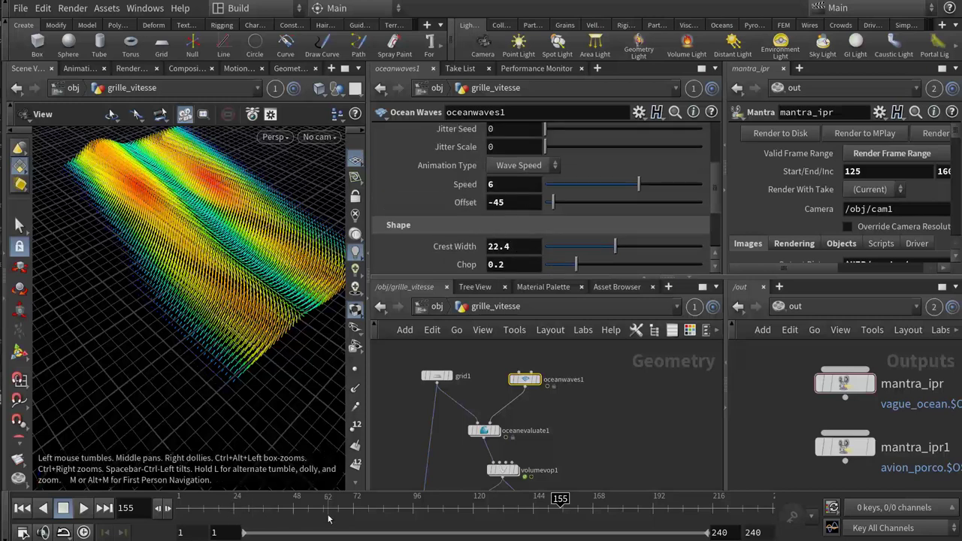
- Scrub the timeline from frame 1 forward to frame 148 to watch the wave build
{"action": "left_click_drag", "start_coordinate": [328, 515], "coordinate": [356, 506]}
{"action": "mouse_move", "coordinate": [122, 429]}
{"action": "left_mouse_down"}
{"action": "mouse_move", "coordinate": [129, 458]}
{"action": "mouse_move", "coordinate": [129, 430]}
{"action": "left_mouse_up"}
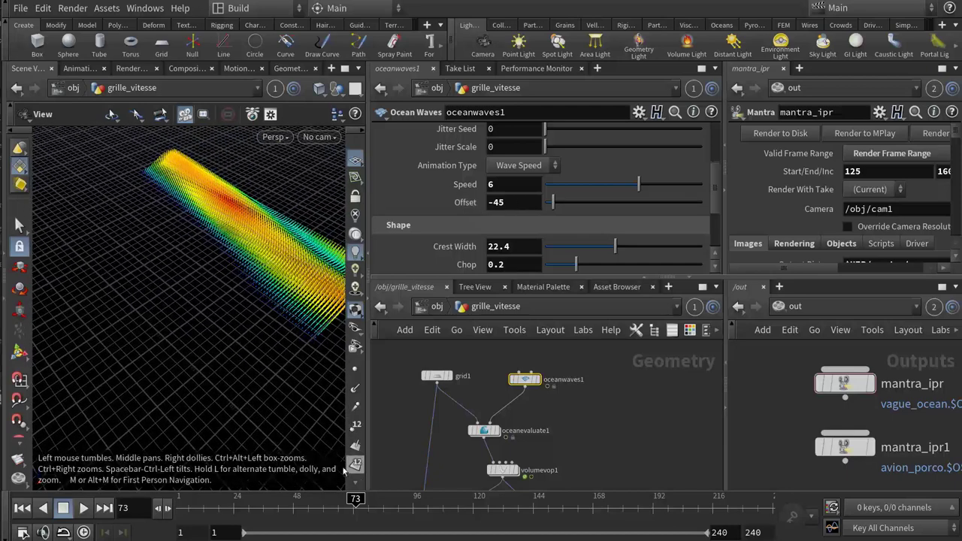
{"action": "left_click_drag", "start_coordinate": [316, 508], "coordinate": [146, 505]}
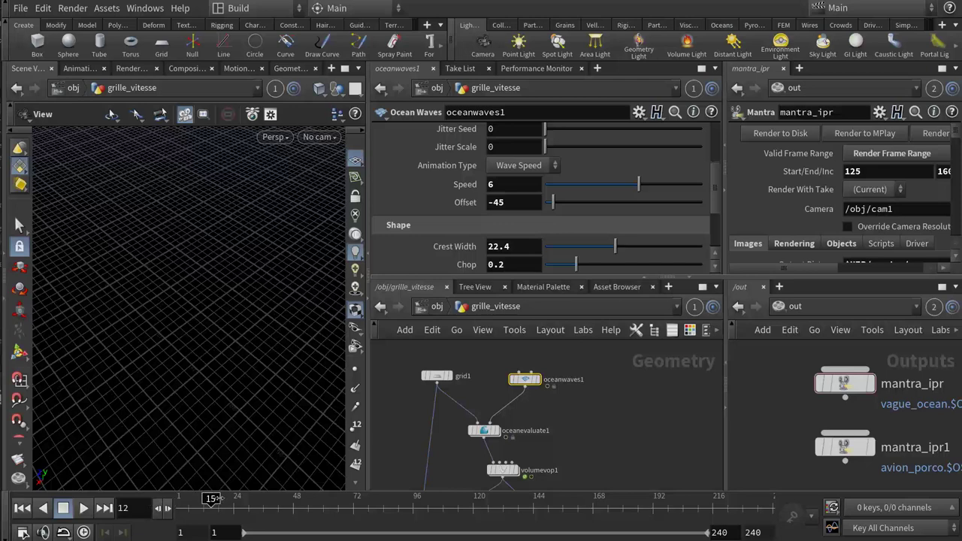
{"action": "mouse_move", "coordinate": [212, 499]}
{"action": "left_mouse_down"}
{"action": "mouse_move", "coordinate": [353, 502]}
{"action": "mouse_move", "coordinate": [412, 520]}
{"action": "mouse_move", "coordinate": [766, 519]}
{"action": "mouse_move", "coordinate": [383, 538]}
{"action": "mouse_move", "coordinate": [346, 519]}
{"action": "mouse_move", "coordinate": [440, 518]}
{"action": "mouse_move", "coordinate": [545, 205]}
{"action": "left_mouse_up"}
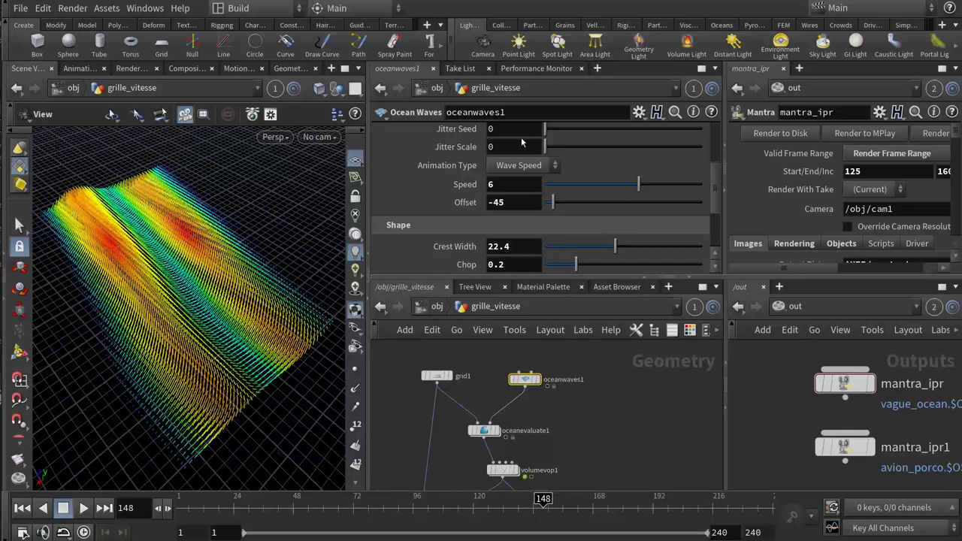
- Set oceanwaves1's Direction to 0, Jitter Seed to 1.31 and Jitter Scale to 4.2
{"action": "scroll", "coordinate": [567, 185], "scroll_direction": "up", "scroll_amount": 3}
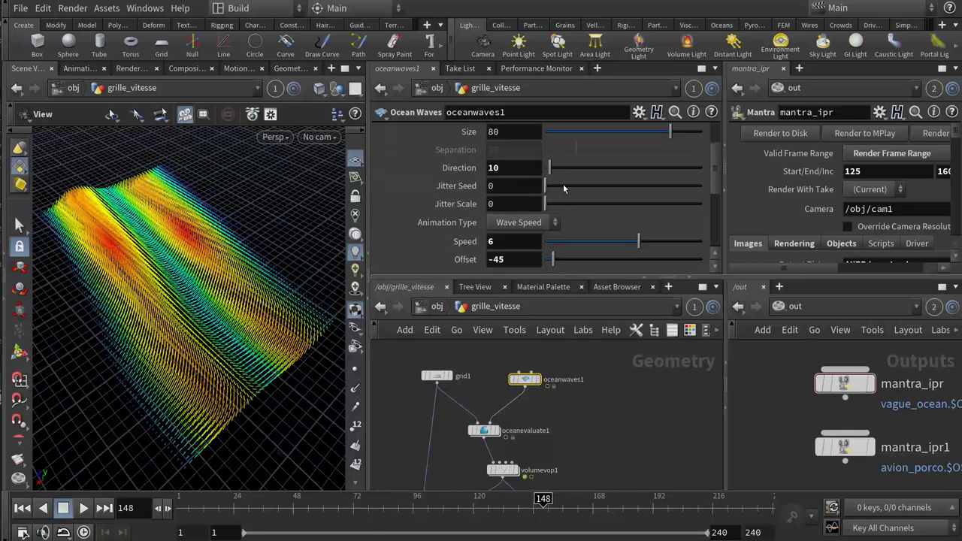
{"action": "left_click_drag", "start_coordinate": [551, 174], "coordinate": [541, 178]}
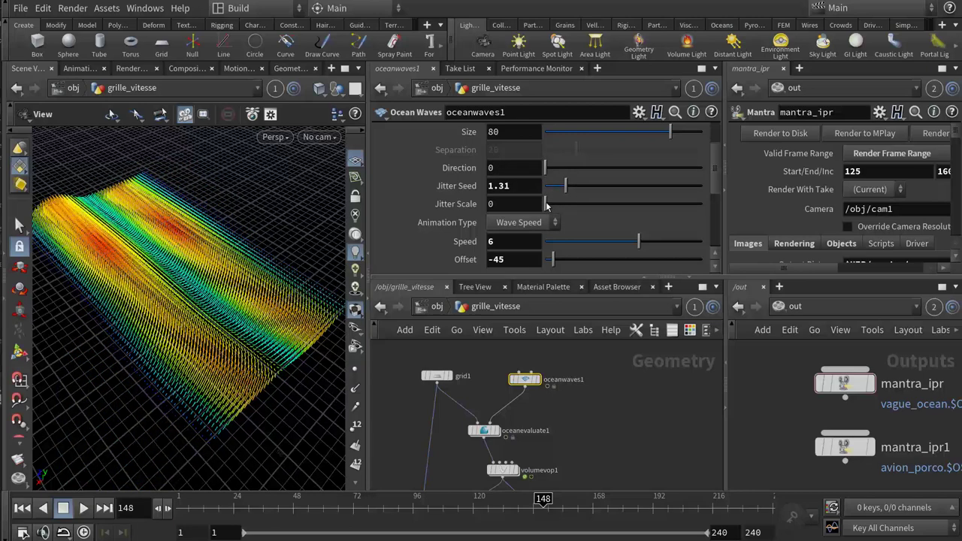
{"action": "left_click_drag", "start_coordinate": [547, 204], "coordinate": [609, 214]}
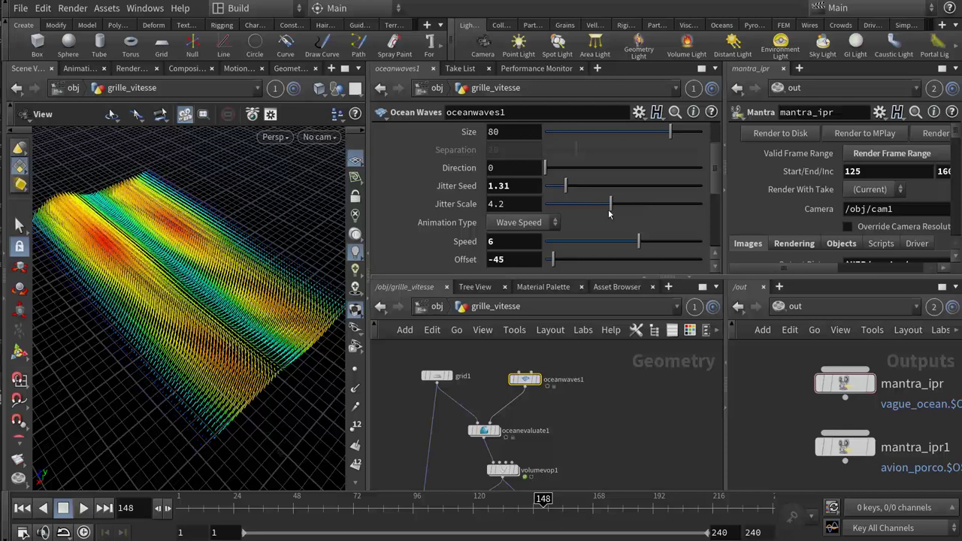
{"action": "scroll", "coordinate": [497, 237], "scroll_direction": "down", "scroll_amount": 2}
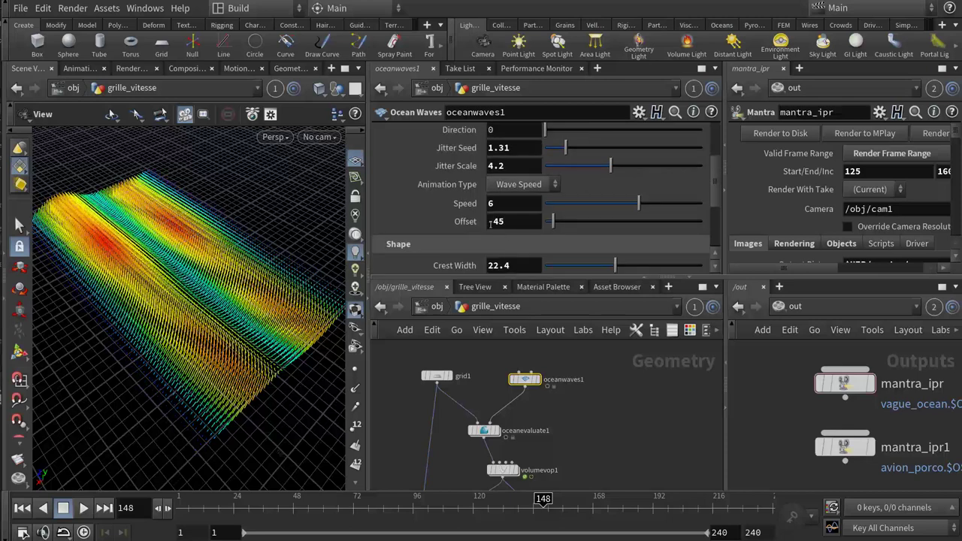
{"action": "scroll", "coordinate": [483, 235], "scroll_direction": "down", "scroll_amount": 1}
{"action": "scroll", "coordinate": [480, 248], "scroll_direction": "down", "scroll_amount": 3}
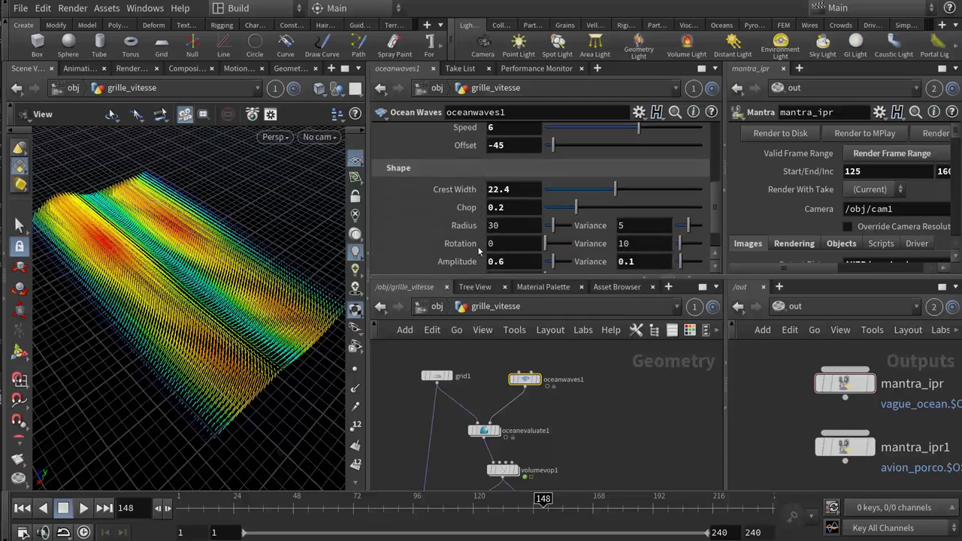
- Display convertvdb1's grey VDB surface, keeping VDB conversion, and realign vdbvectormerge1 in the chain
{"action": "middle_click_drag", "start_coordinate": [508, 430], "coordinate": [516, 352]}
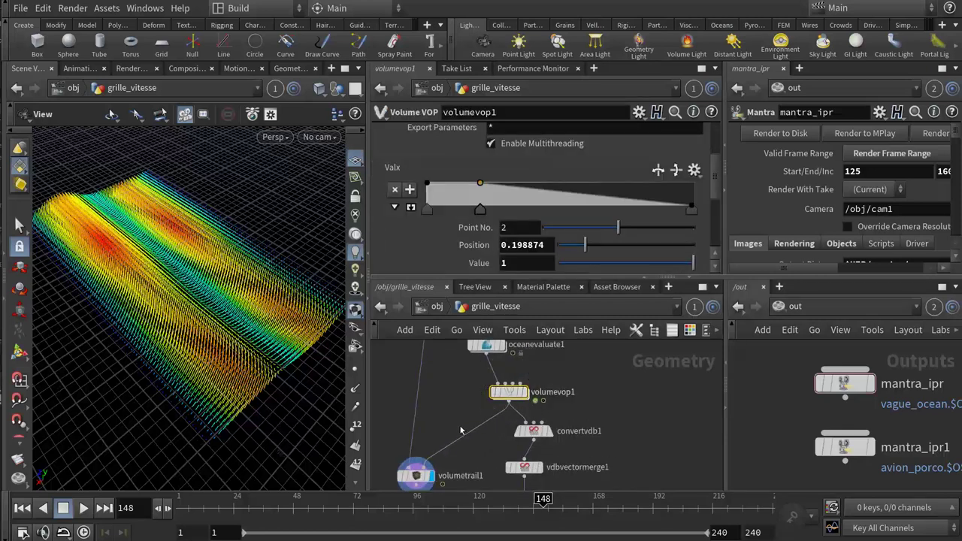
{"action": "middle_click_drag", "start_coordinate": [445, 421], "coordinate": [454, 388]}
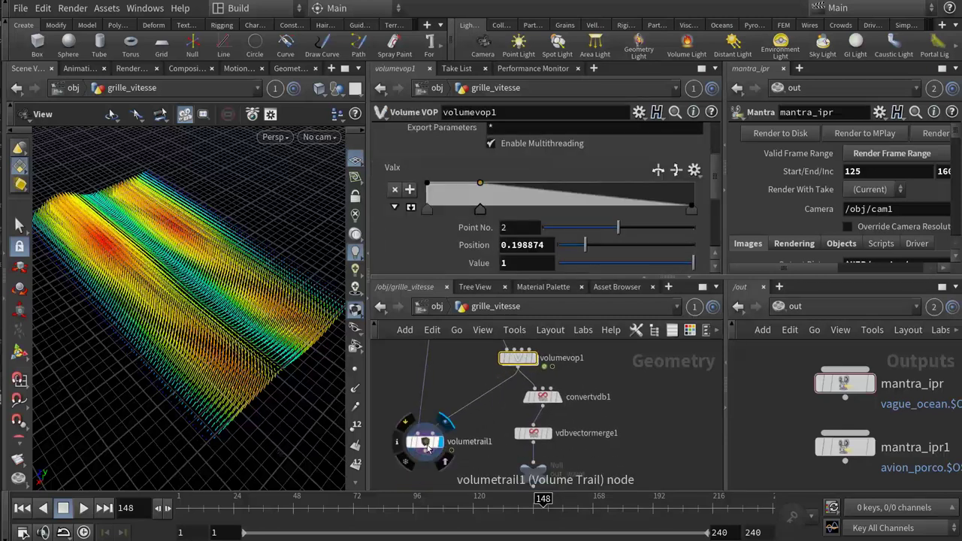
{"action": "left_click", "coordinate": [548, 399]}
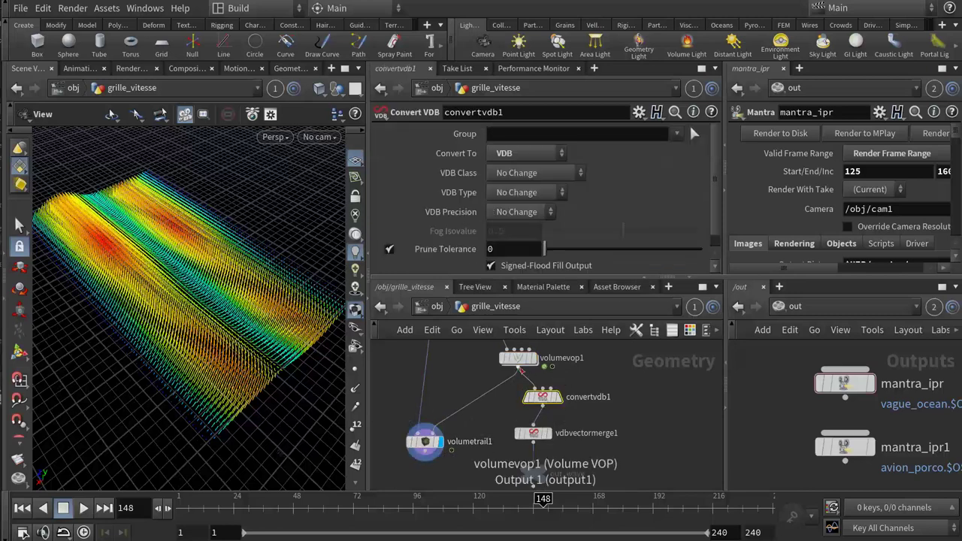
{"action": "left_click", "coordinate": [560, 406]}
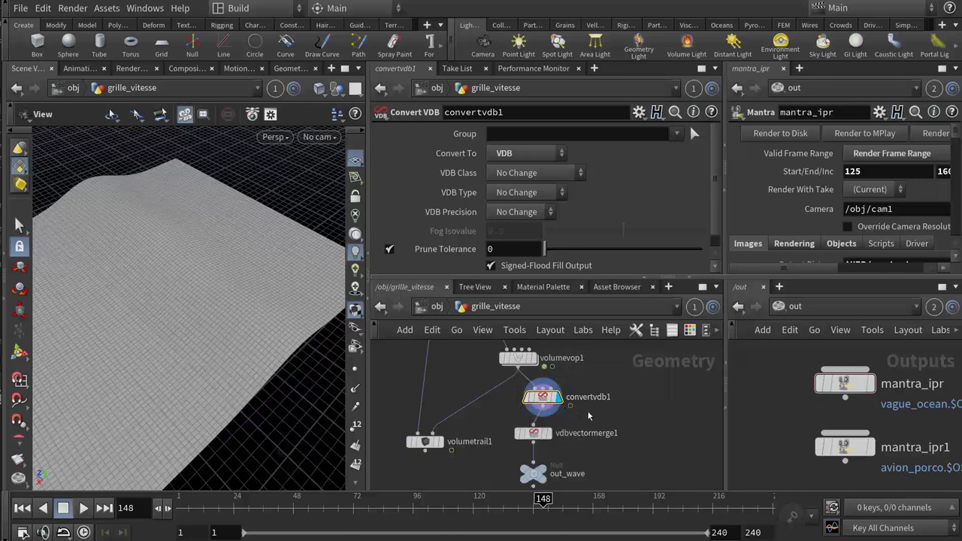
{"action": "middle_click_drag", "start_coordinate": [603, 418], "coordinate": [602, 369]}
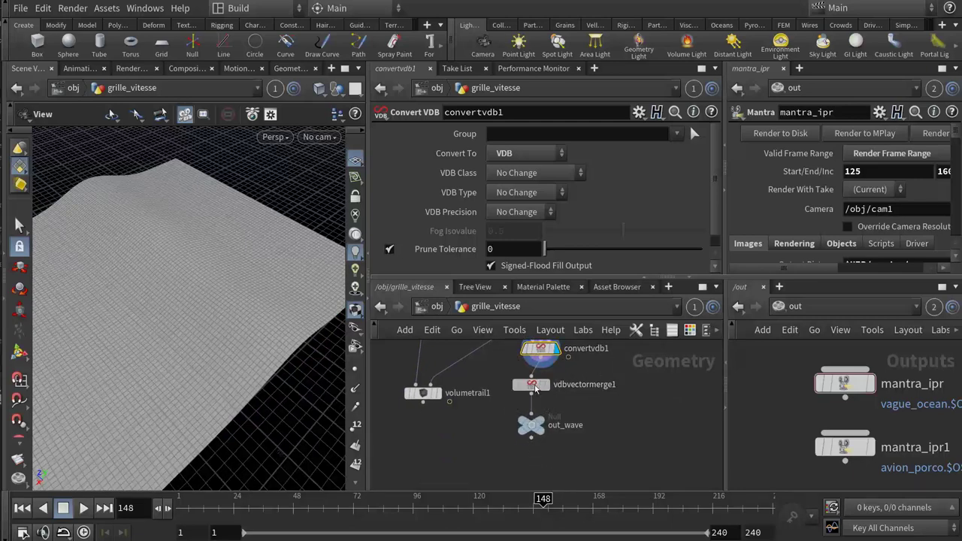
{"action": "left_click_drag", "start_coordinate": [529, 398], "coordinate": [540, 440]}
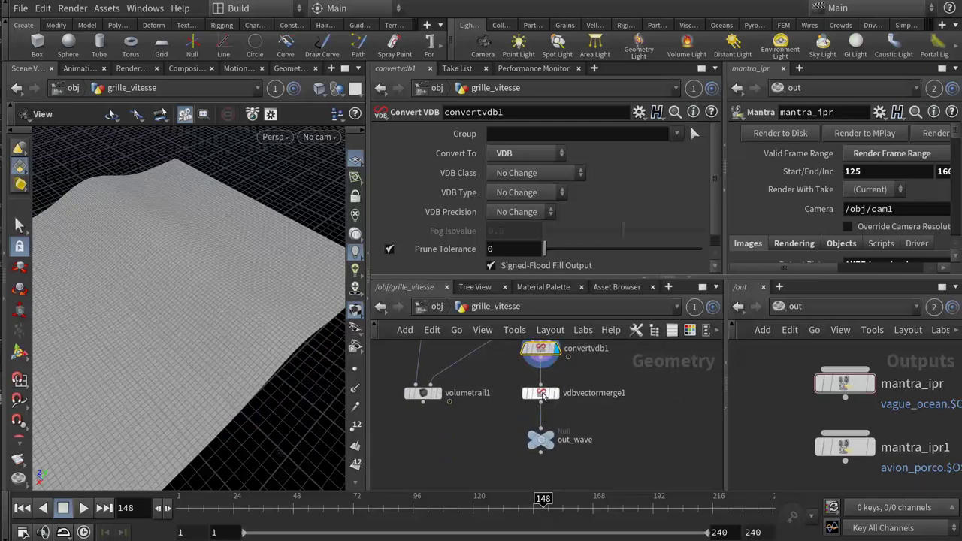
{"action": "left_click_drag", "start_coordinate": [545, 395], "coordinate": [545, 406]}
{"action": "middle_click_drag", "start_coordinate": [540, 376], "coordinate": [539, 401]}
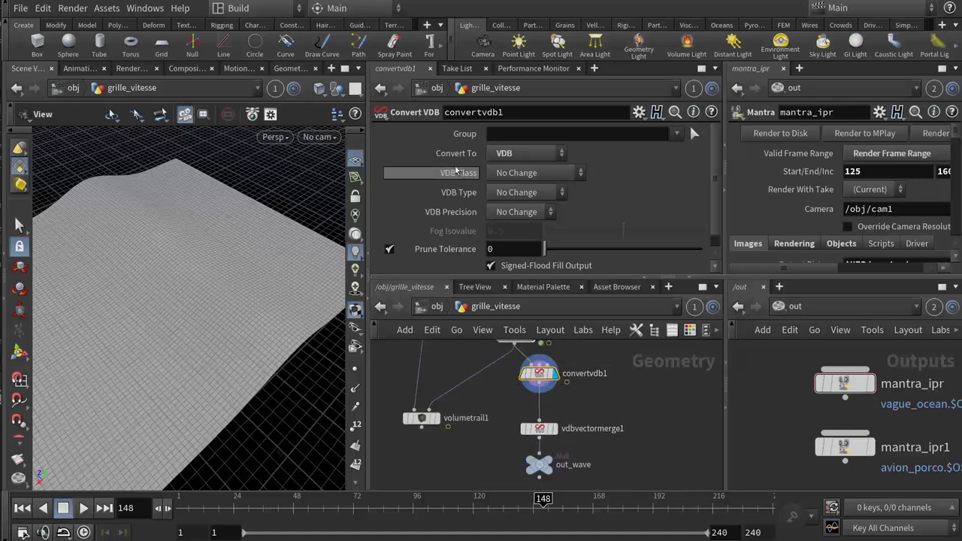
{"action": "left_click", "coordinate": [504, 155]}
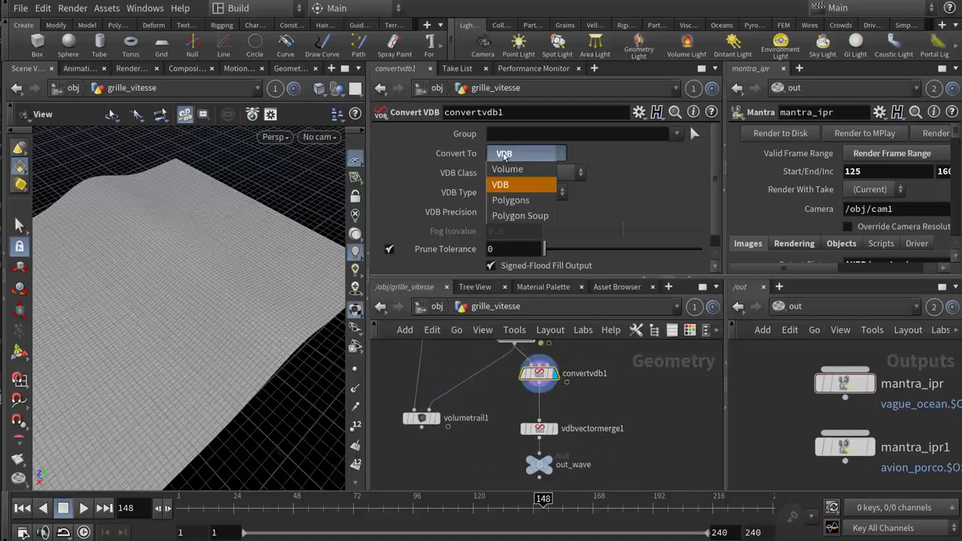
{"action": "left_click", "coordinate": [412, 161]}
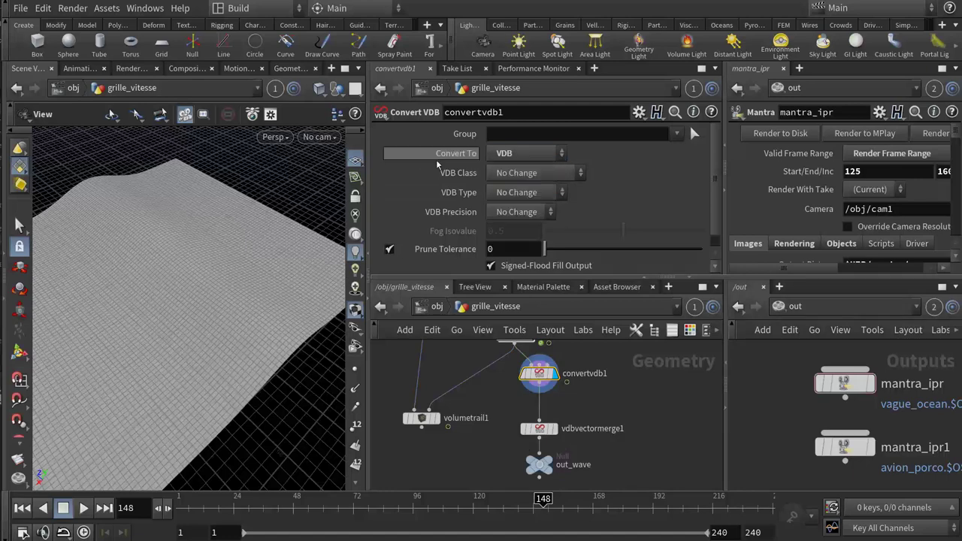
- Check vdbvectormerge1's merged vel volume in its node info
{"action": "left_click", "coordinate": [538, 429]}
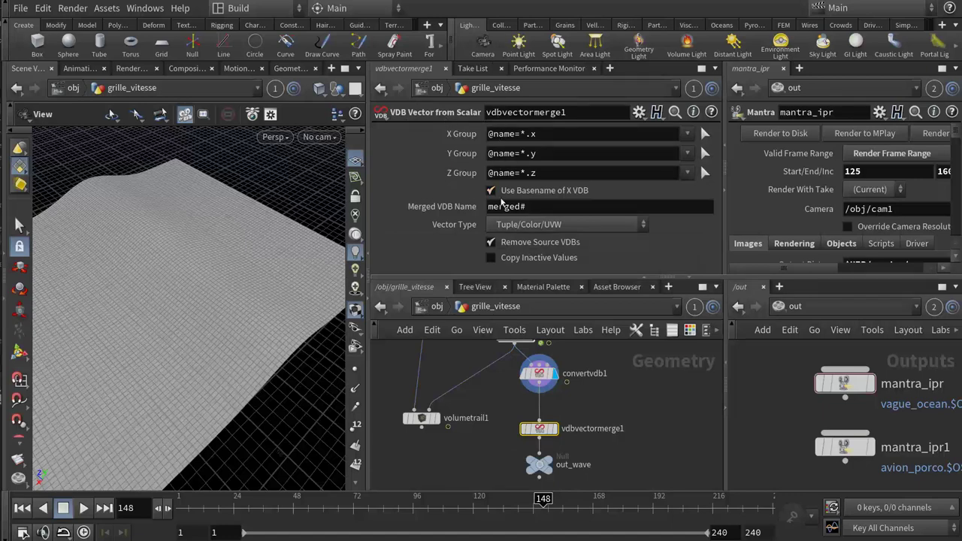
{"action": "middle_click_drag", "start_coordinate": [584, 407], "coordinate": [581, 389]}
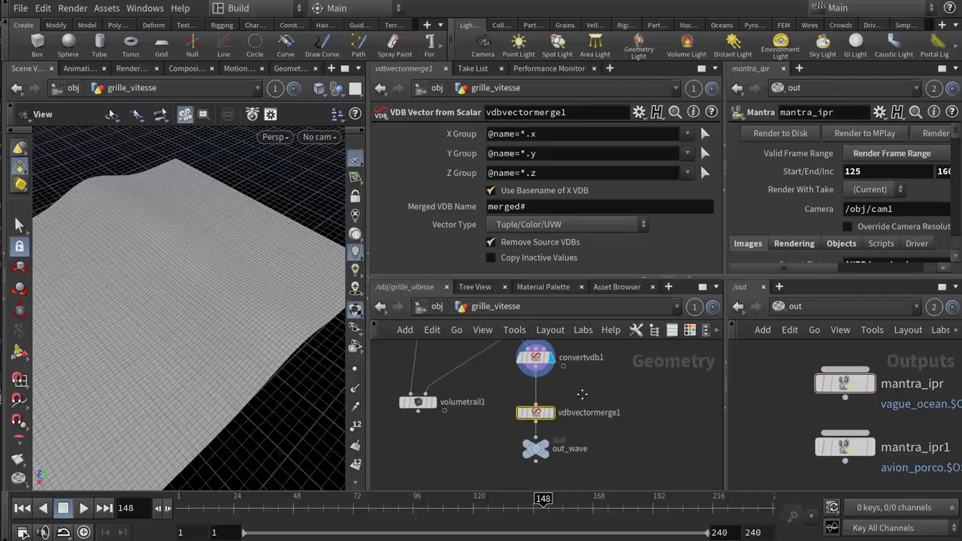
{"action": "mouse_move", "coordinate": [535, 405]}
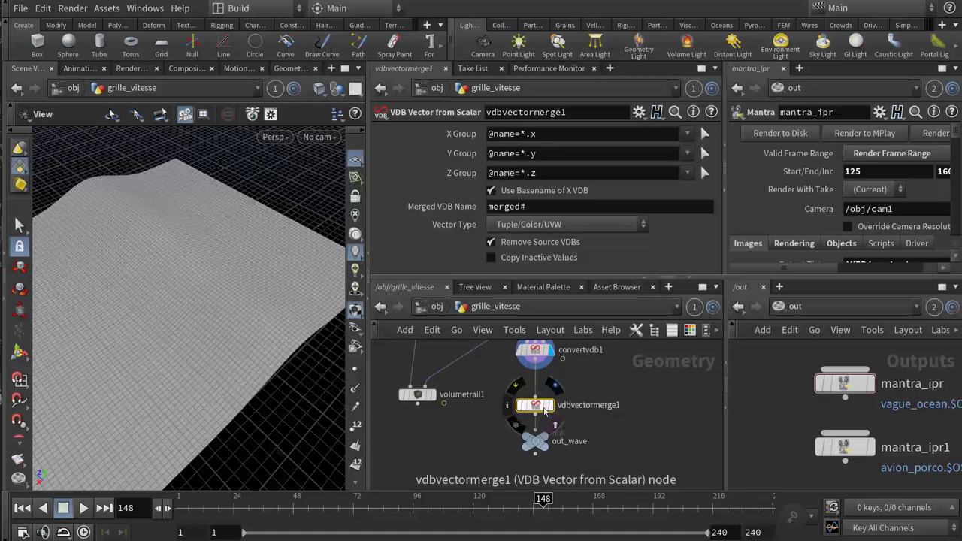
{"action": "left_click", "coordinate": [509, 406]}
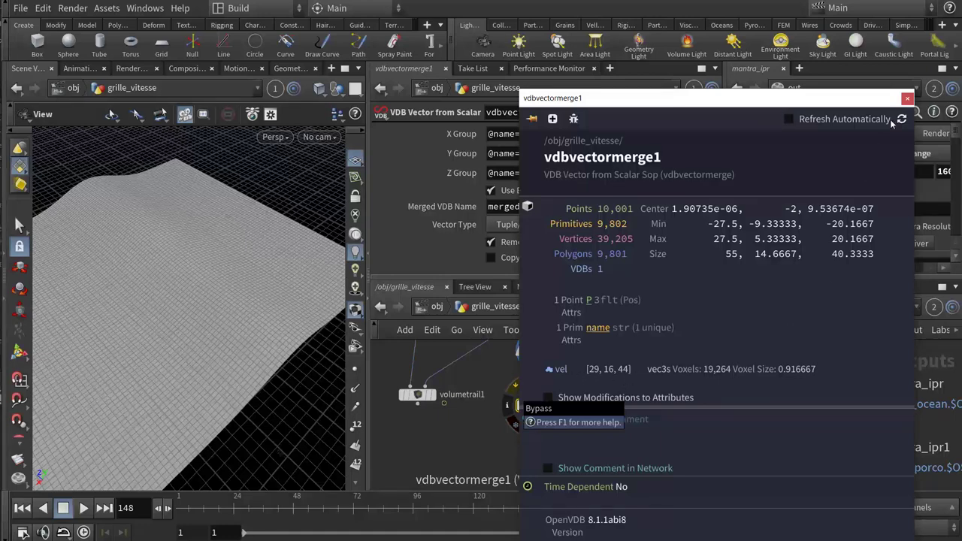
{"action": "left_click", "coordinate": [907, 98]}
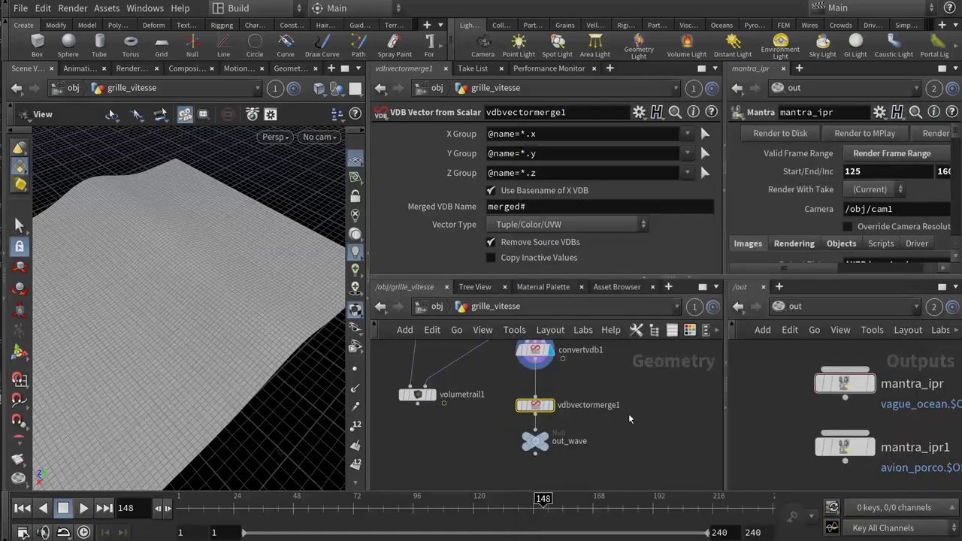
- Select and nudge the out_wave null, frame the chain, and return to /obj
{"action": "left_click", "coordinate": [549, 447]}
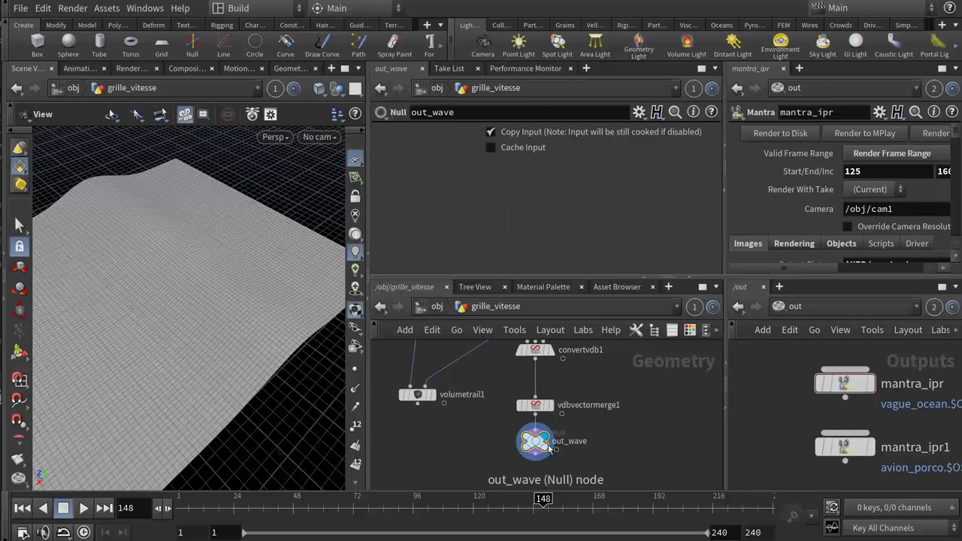
{"action": "left_click_drag", "start_coordinate": [548, 445], "coordinate": [539, 456]}
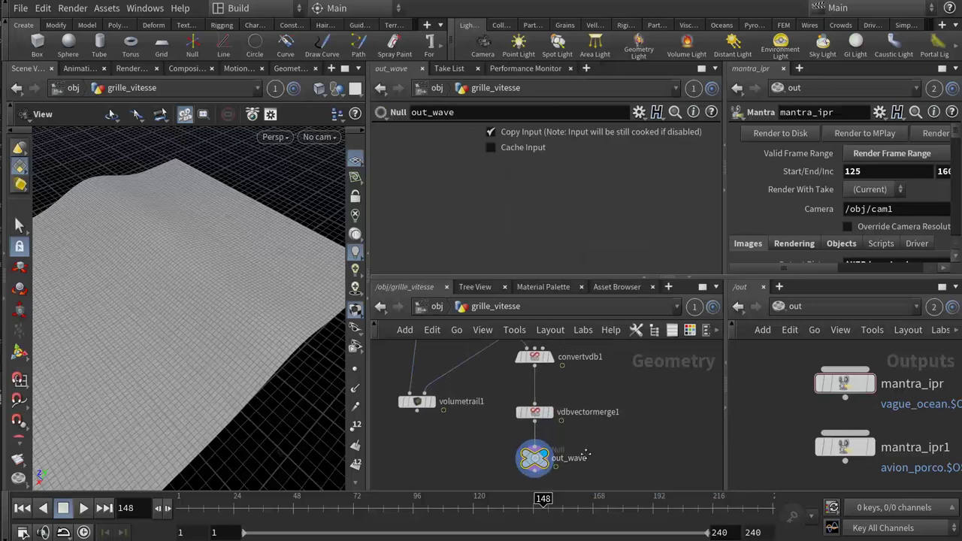
{"action": "scroll", "coordinate": [581, 448], "scroll_direction": "down", "scroll_amount": 3}
{"action": "middle_click_drag", "start_coordinate": [583, 453], "coordinate": [570, 416]}
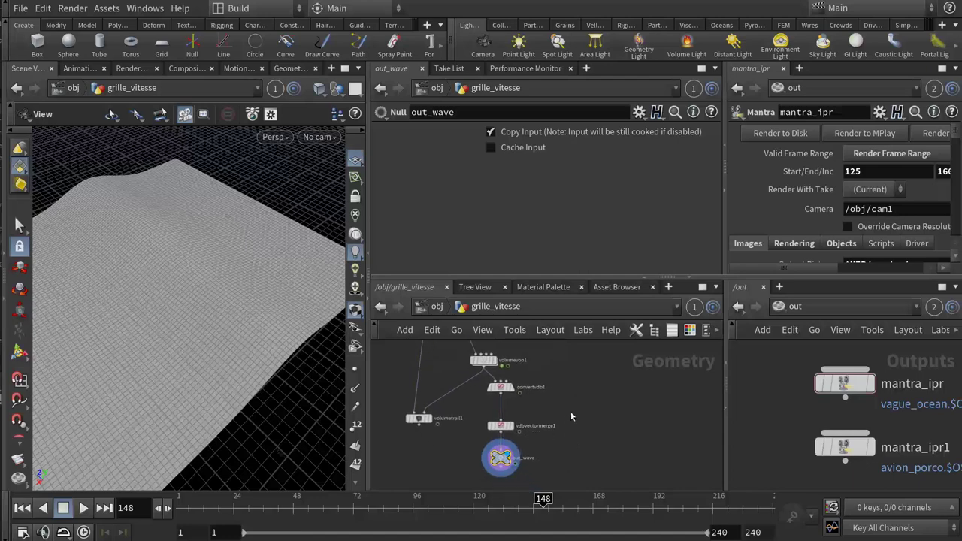
{"action": "left_click_drag", "start_coordinate": [726, 417], "coordinate": [724, 422]}
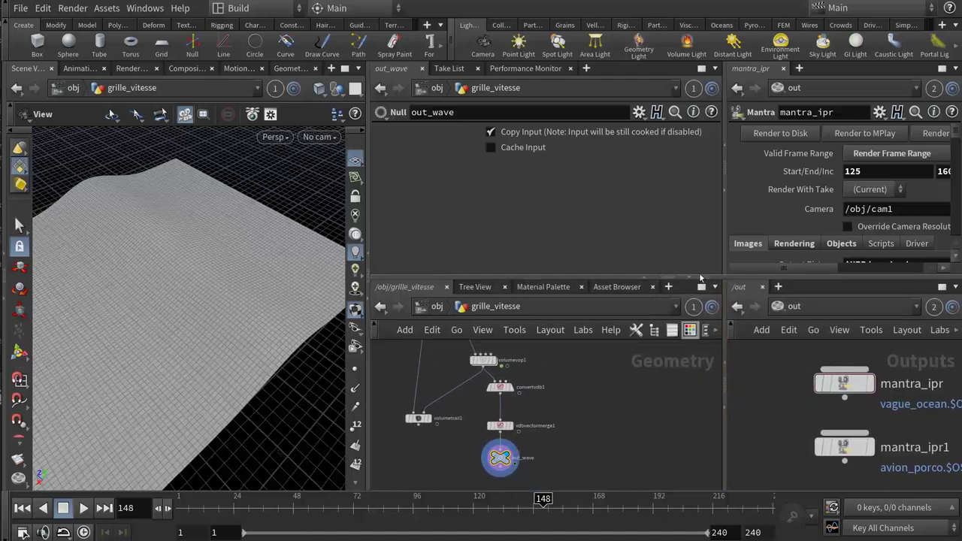
{"action": "left_click", "coordinate": [437, 306]}
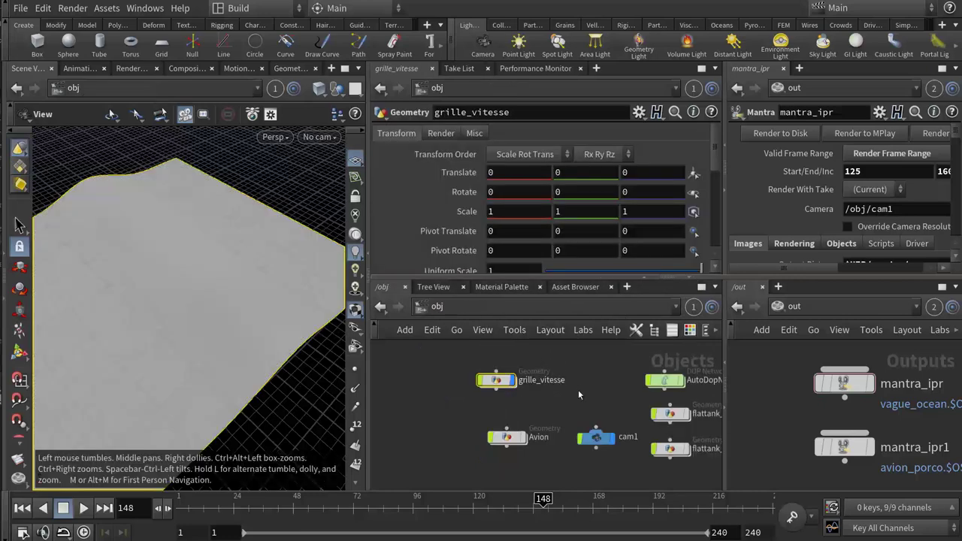
- Enter the AutoDopNetwork simulation and rewind to the first frame
{"action": "left_click", "coordinate": [522, 386]}
{"action": "double_click", "coordinate": [526, 387]}
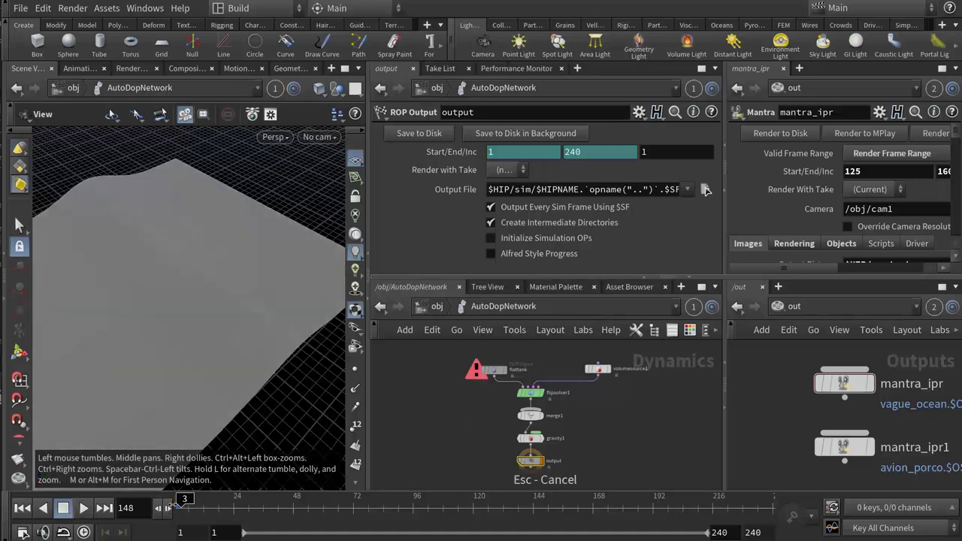
{"action": "left_click", "coordinate": [22, 508]}
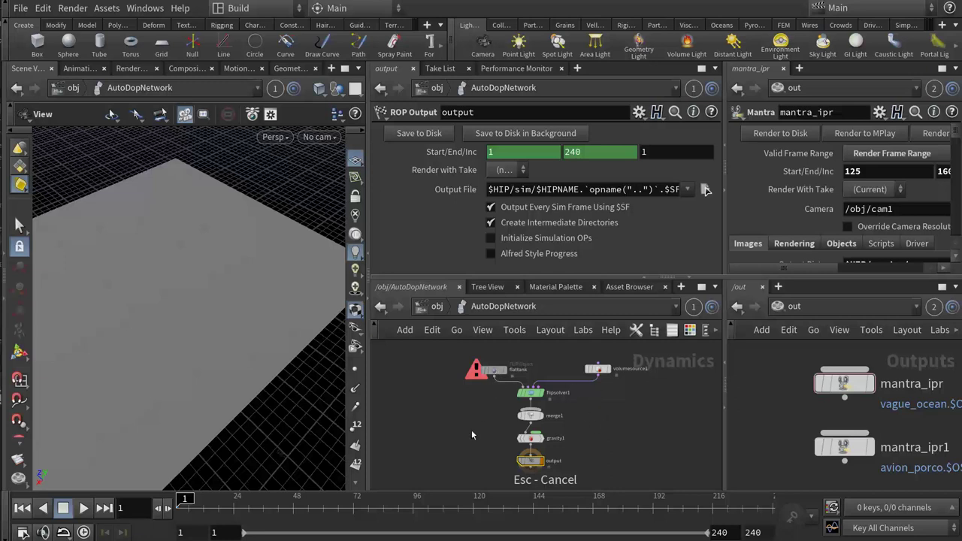
- Reposition flattank and volumesource1, then show volumesource1 sourcing /obj/grille_vitesse/out_wave
{"action": "scroll", "coordinate": [471, 430], "scroll_direction": "up", "scroll_amount": 2}
{"action": "scroll", "coordinate": [481, 421], "scroll_direction": "up", "scroll_amount": 2}
{"action": "scroll", "coordinate": [466, 444], "scroll_direction": "up", "scroll_amount": 2}
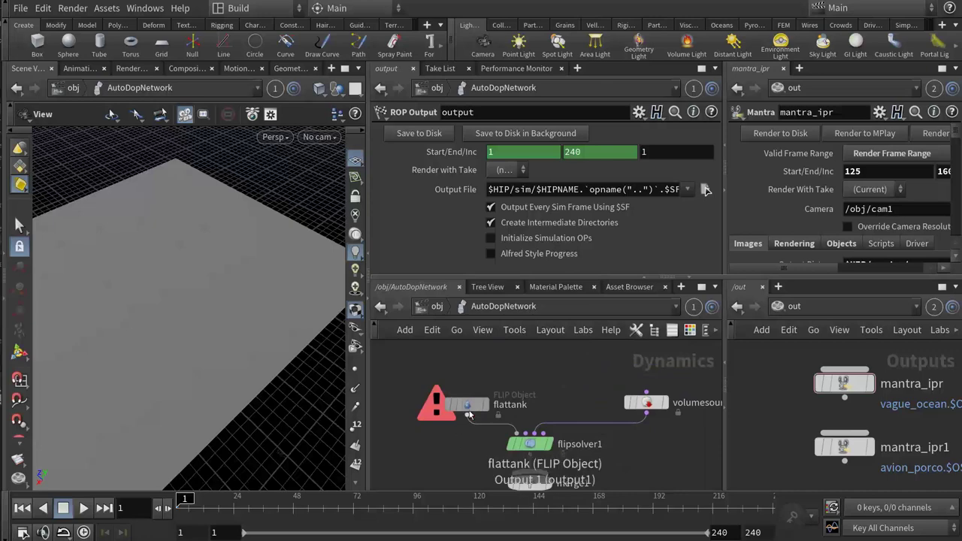
{"action": "left_click_drag", "start_coordinate": [470, 420], "coordinate": [524, 402]}
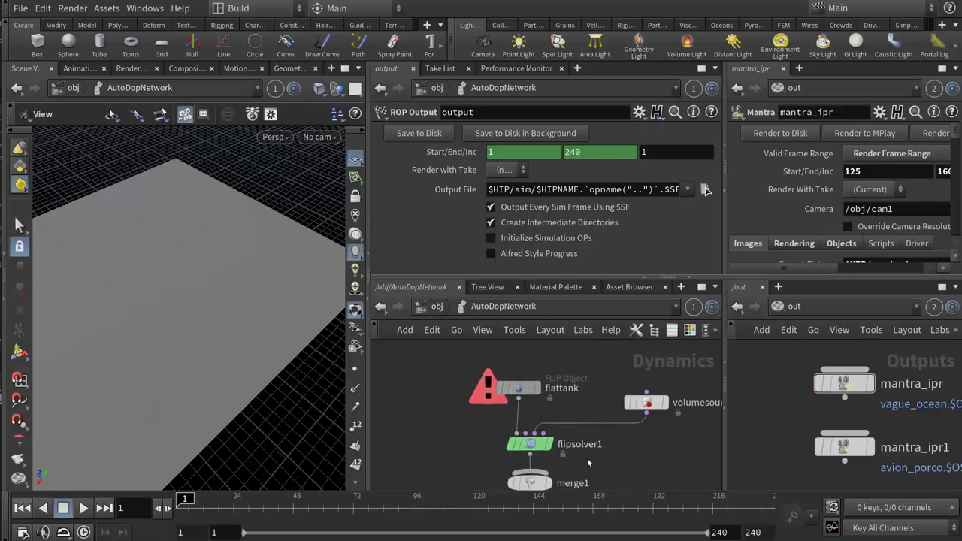
{"action": "scroll", "coordinate": [535, 448], "scroll_direction": "down", "scroll_amount": 3}
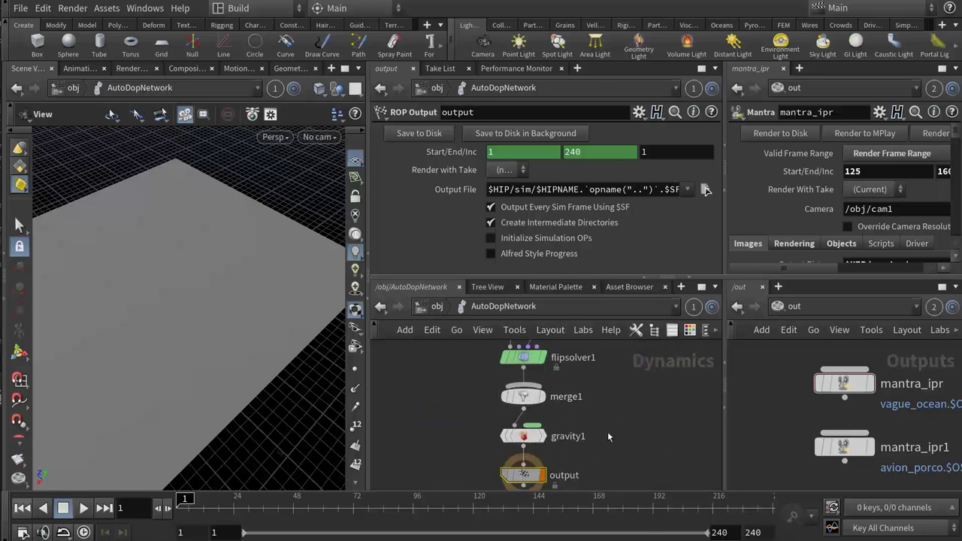
{"action": "scroll", "coordinate": [608, 425], "scroll_direction": "up", "scroll_amount": 3}
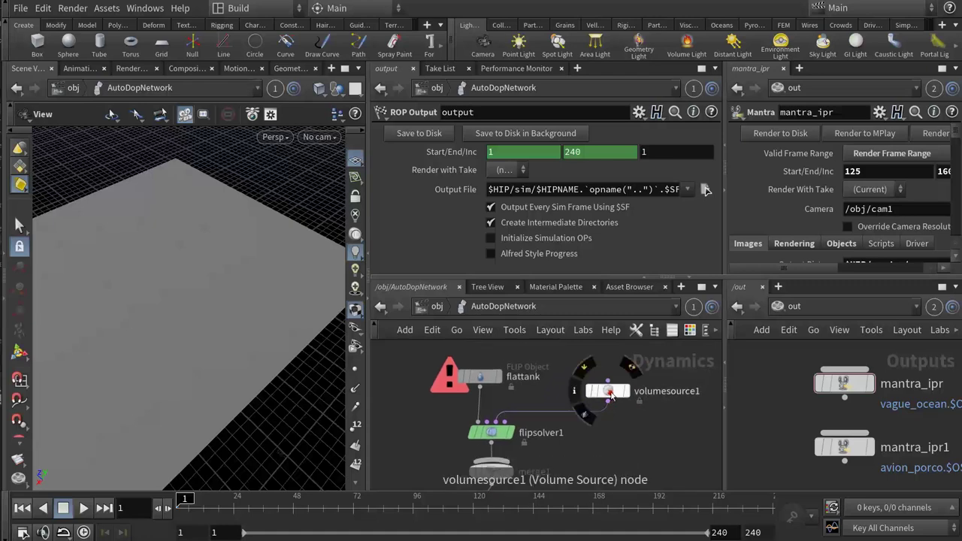
{"action": "left_click_drag", "start_coordinate": [616, 394], "coordinate": [607, 387]}
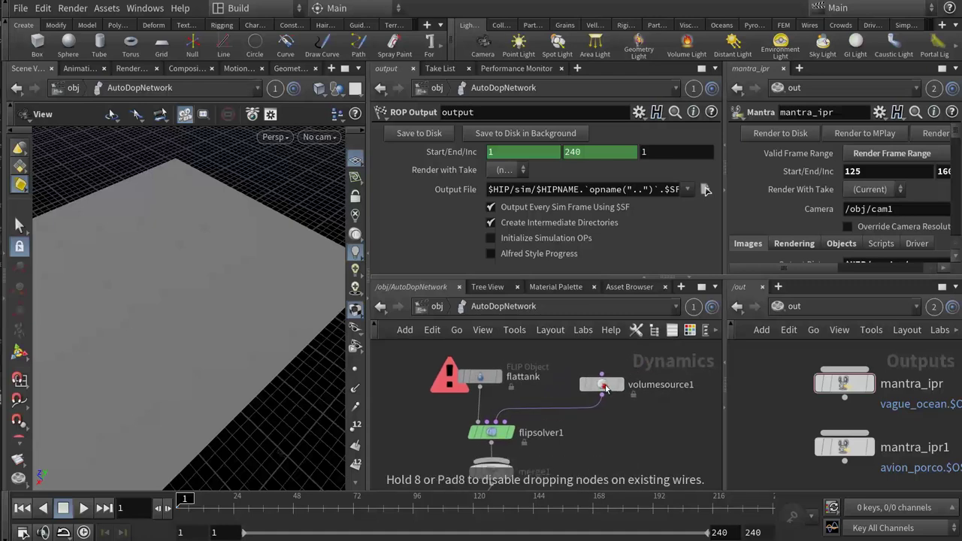
{"action": "left_click", "coordinate": [605, 385]}
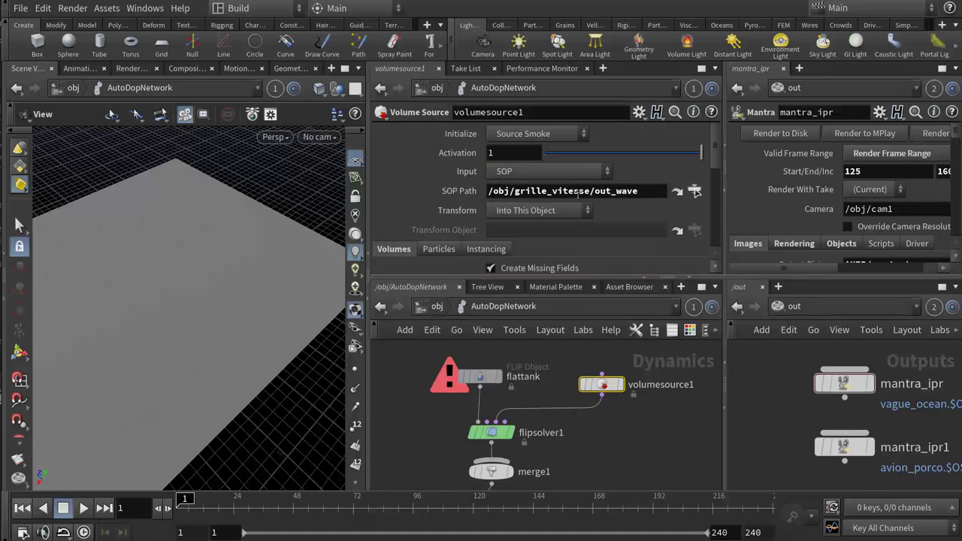
{"action": "scroll", "coordinate": [618, 224], "scroll_direction": "down", "scroll_amount": 2}
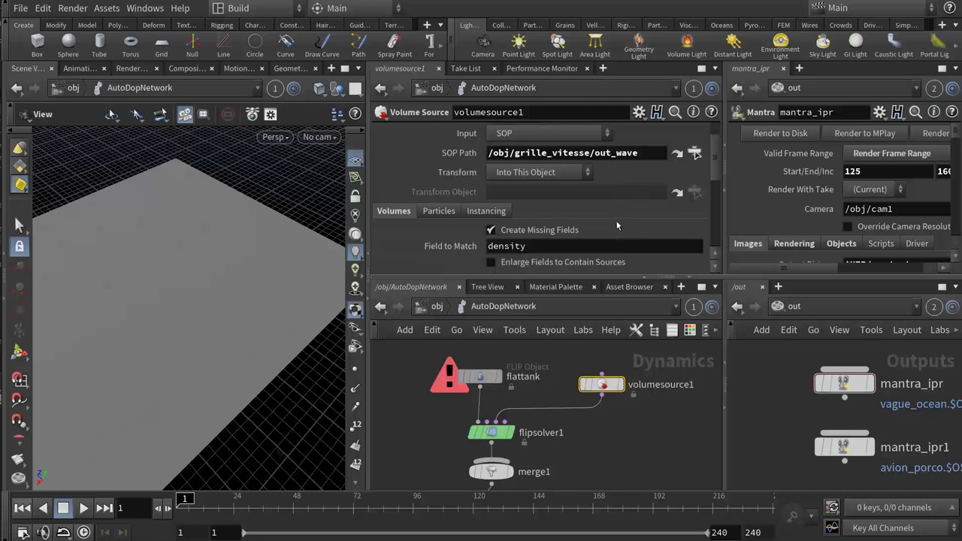
{"action": "scroll", "coordinate": [617, 225], "scroll_direction": "down", "scroll_amount": 3}
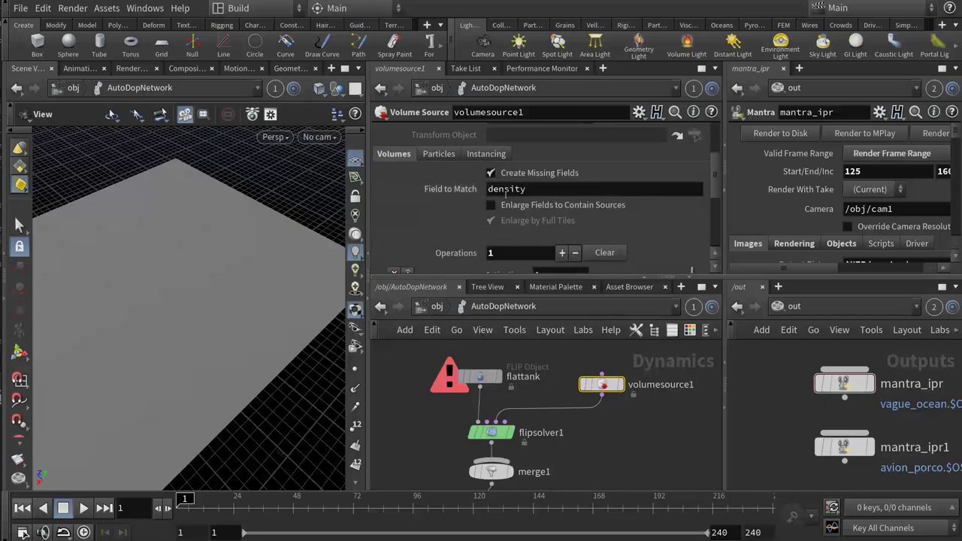
{"action": "scroll", "coordinate": [524, 229], "scroll_direction": "down", "scroll_amount": 2}
{"action": "scroll", "coordinate": [542, 214], "scroll_direction": "down", "scroll_amount": 1}
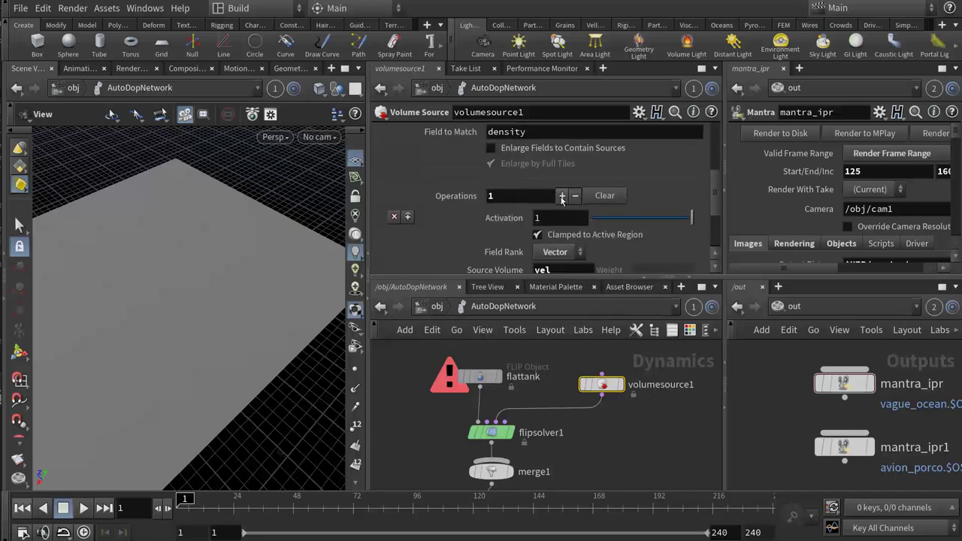
{"action": "scroll", "coordinate": [497, 229], "scroll_direction": "up", "scroll_amount": 3}
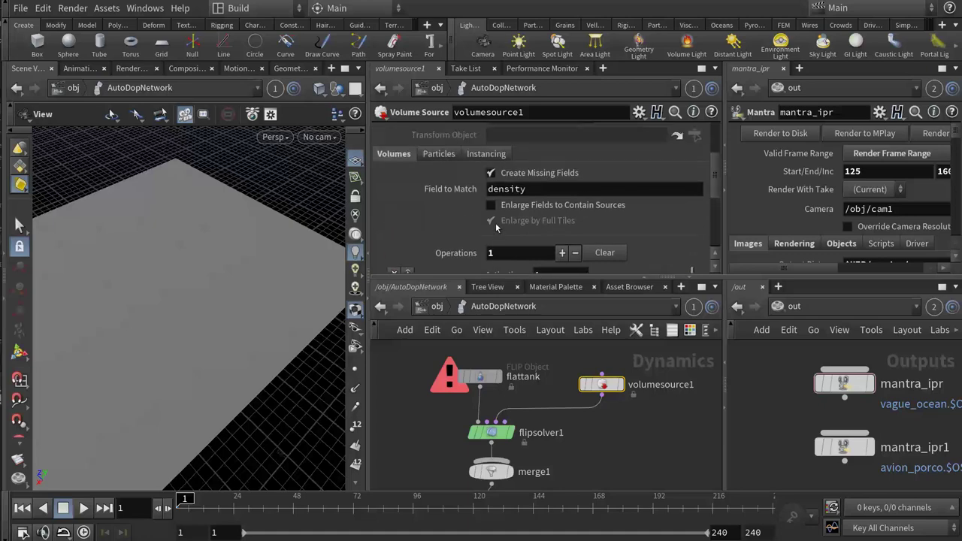
{"action": "scroll", "coordinate": [497, 224], "scroll_direction": "up", "scroll_amount": 4}
{"action": "scroll", "coordinate": [506, 158], "scroll_direction": "up", "scroll_amount": 1}
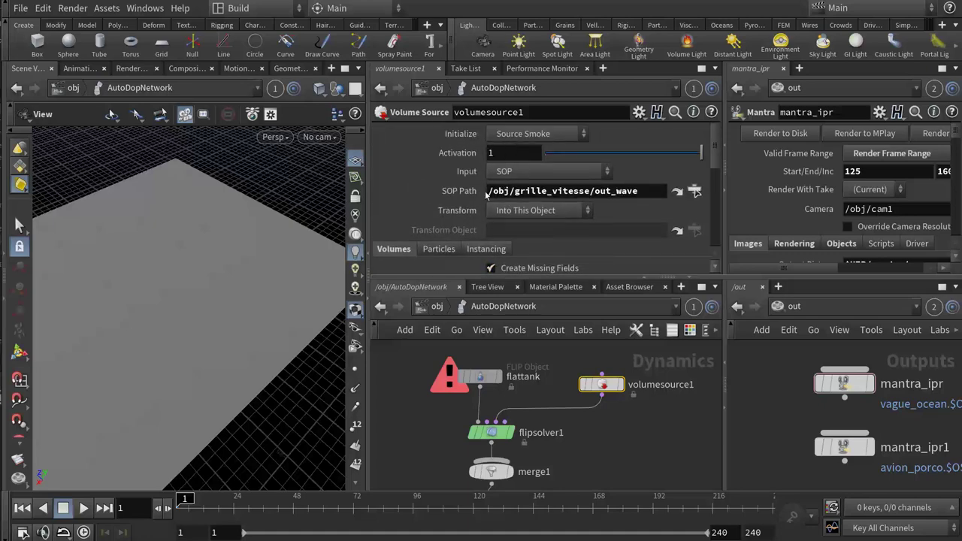
{"action": "scroll", "coordinate": [454, 252], "scroll_direction": "down", "scroll_amount": 3}
{"action": "scroll", "coordinate": [454, 252], "scroll_direction": "down", "scroll_amount": 3}
{"action": "scroll", "coordinate": [454, 252], "scroll_direction": "down", "scroll_amount": 2}
{"action": "scroll", "coordinate": [453, 253], "scroll_direction": "down", "scroll_amount": 2}
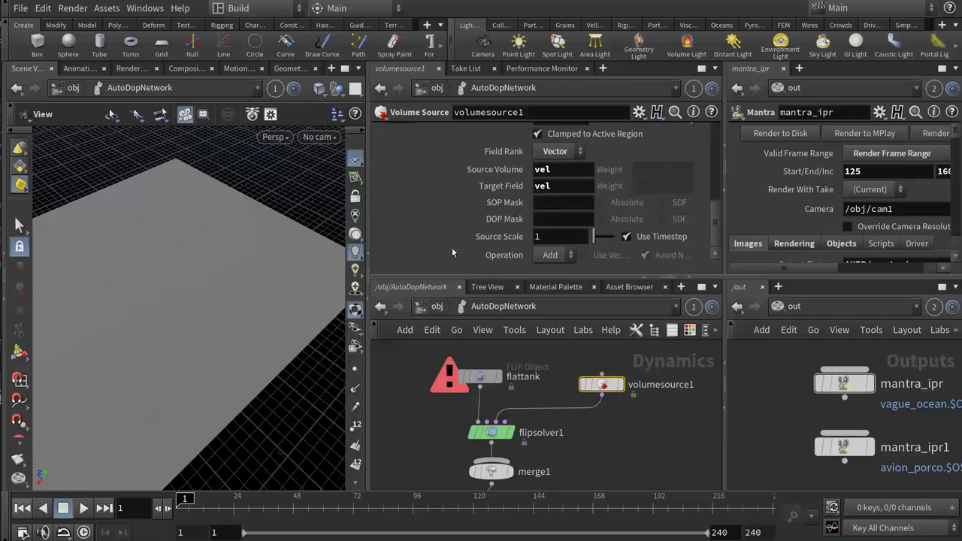
{"action": "scroll", "coordinate": [452, 249], "scroll_direction": "up", "scroll_amount": 1}
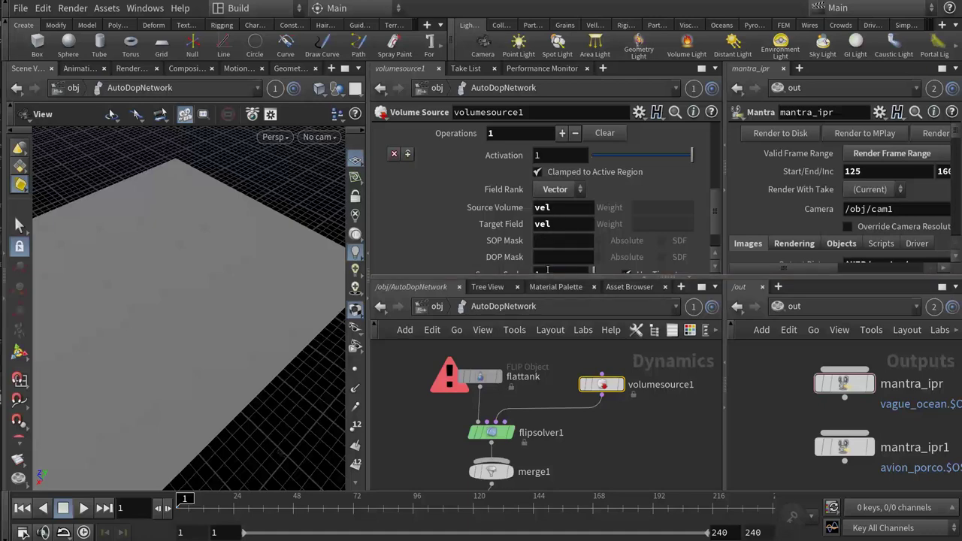
{"action": "scroll", "coordinate": [549, 259], "scroll_direction": "down", "scroll_amount": 2}
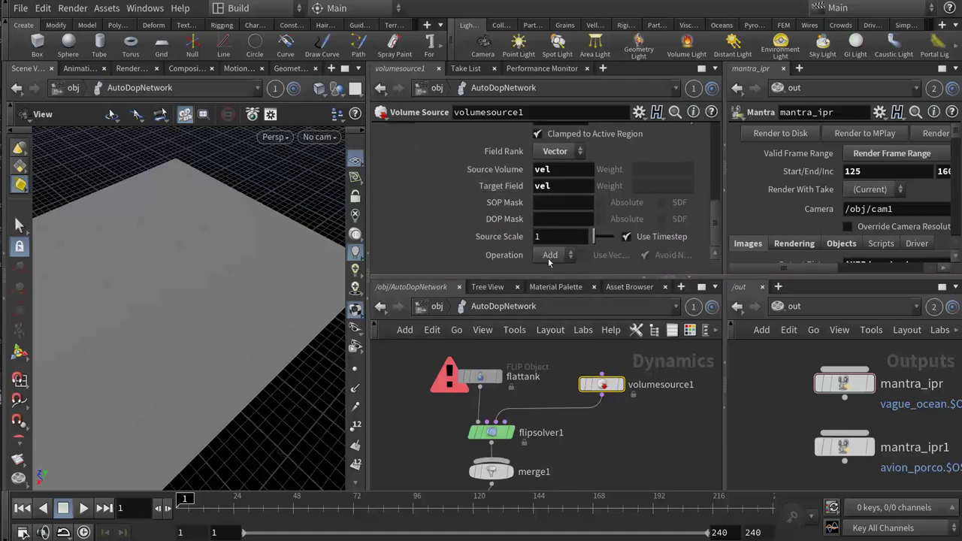
{"action": "left_click", "coordinate": [553, 257]}
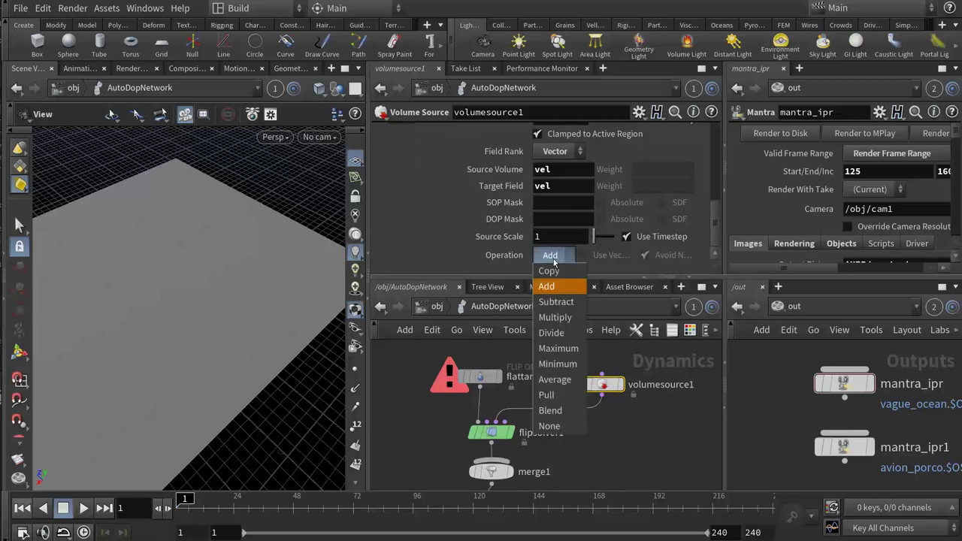
{"action": "left_click", "coordinate": [466, 244]}
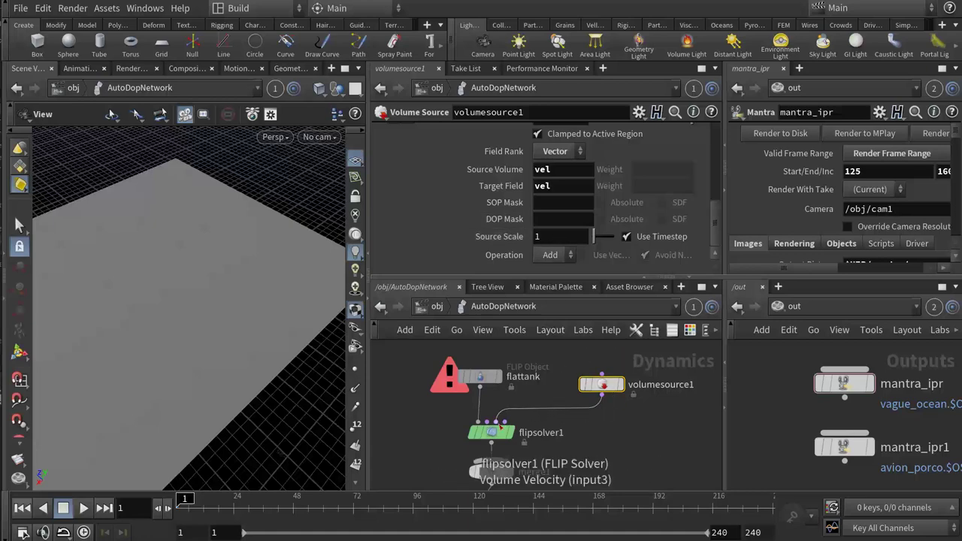
{"action": "scroll", "coordinate": [500, 426], "scroll_direction": "up", "scroll_amount": 2}
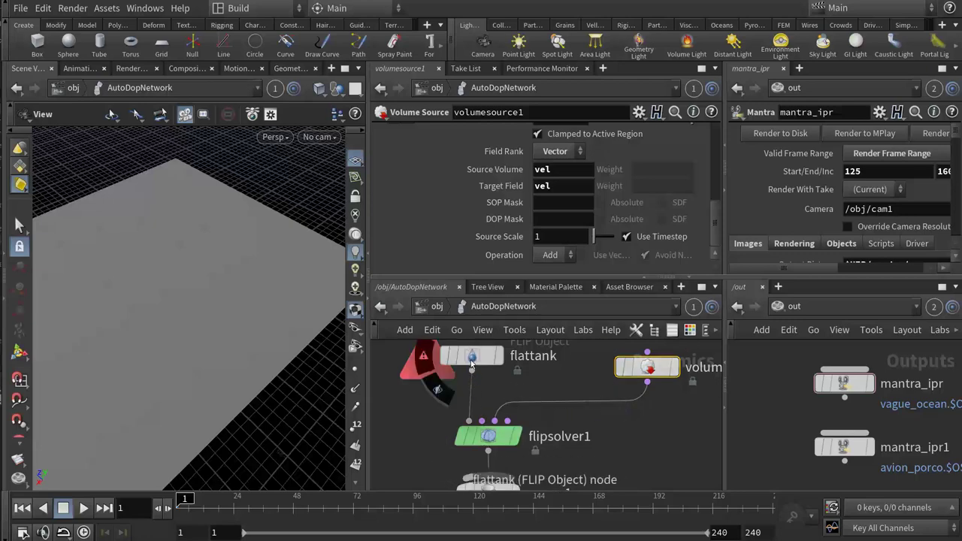
{"action": "scroll", "coordinate": [440, 436], "scroll_direction": "down", "scroll_amount": 3}
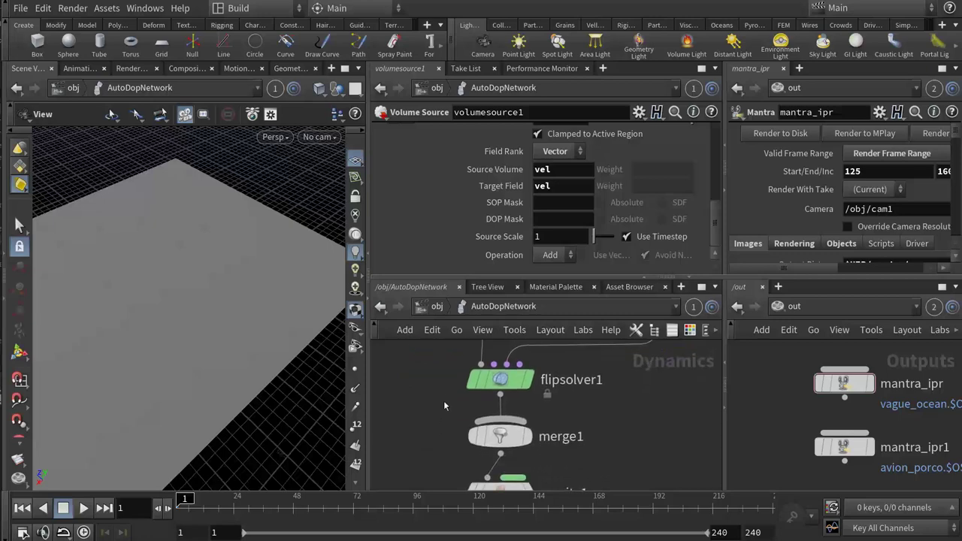
- Go up to /obj, pan across the scene objects and select flattank_fluid
{"action": "left_click", "coordinate": [436, 306]}
{"action": "scroll", "coordinate": [496, 468], "scroll_direction": "up", "scroll_amount": 2}
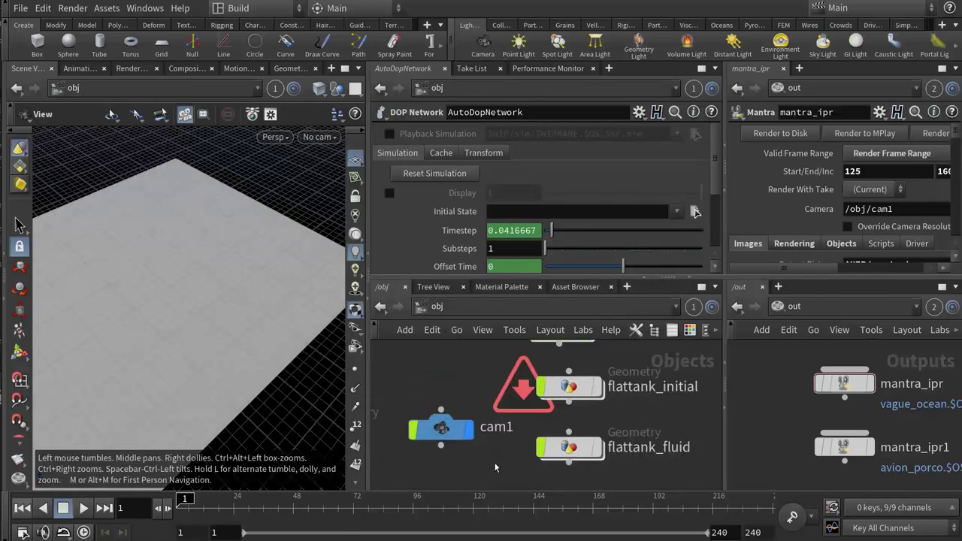
{"action": "scroll", "coordinate": [526, 444], "scroll_direction": "up", "scroll_amount": 2}
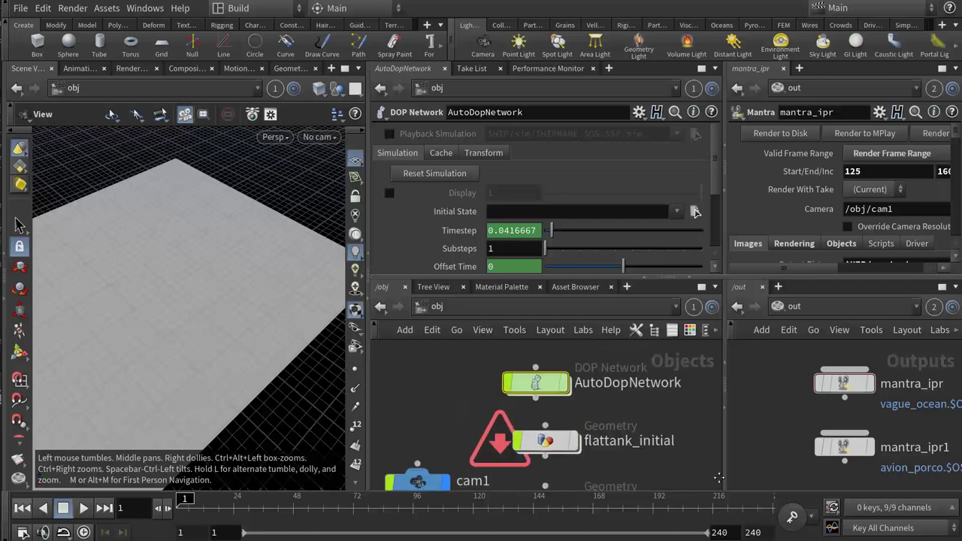
{"action": "middle_click_drag", "start_coordinate": [405, 354], "coordinate": [622, 406]}
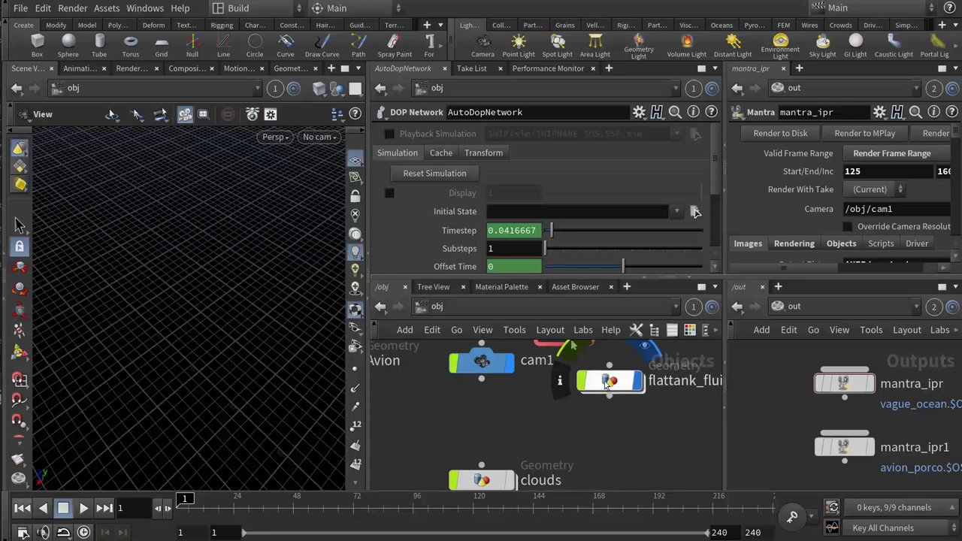
{"action": "left_click", "coordinate": [607, 383]}
- Enter flattank_fluid, hide the reference grid and widen the fluid viewport
{"action": "double_click", "coordinate": [605, 381]}
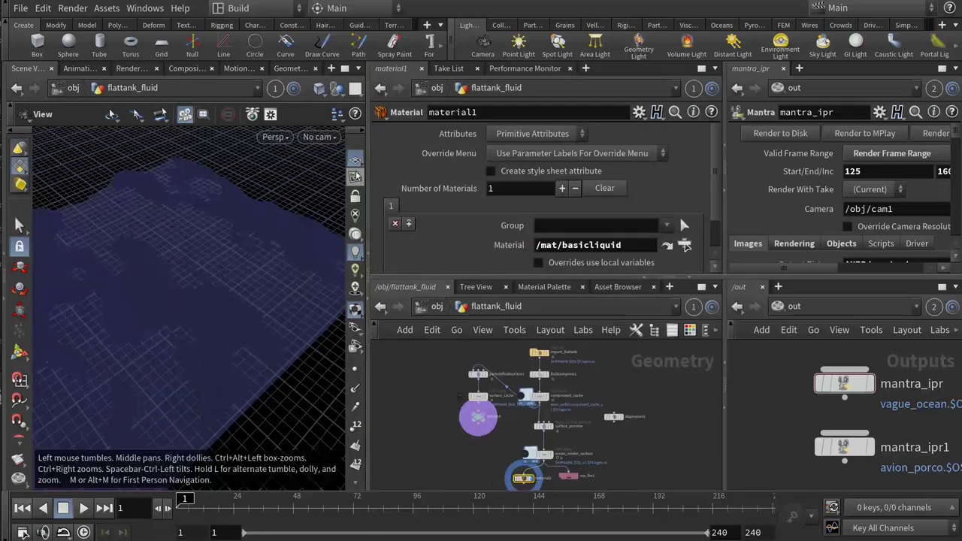
{"action": "left_click", "coordinate": [356, 160]}
{"action": "left_click_drag", "start_coordinate": [368, 338], "coordinate": [439, 338]}
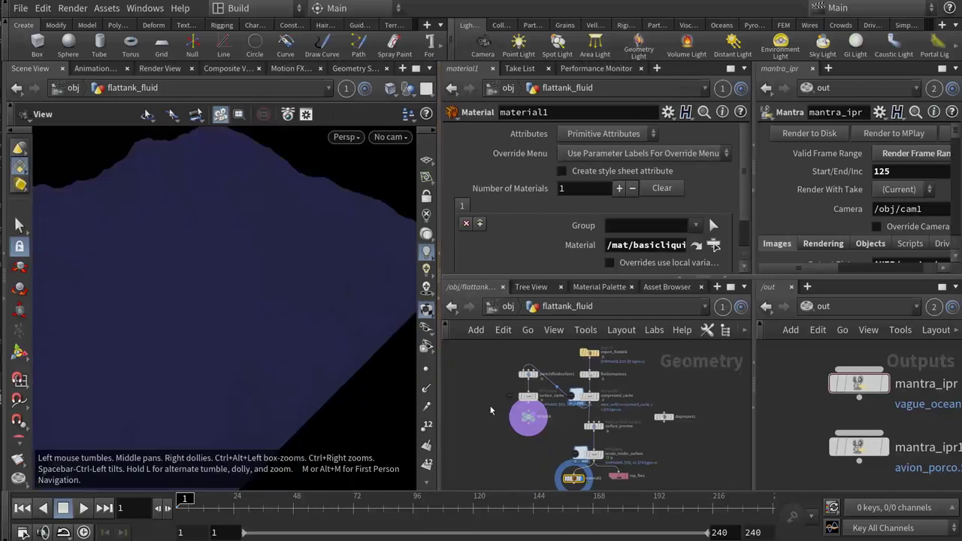
{"action": "scroll", "coordinate": [520, 458], "scroll_direction": "up", "scroll_amount": 2}
{"action": "scroll", "coordinate": [526, 443], "scroll_direction": "up", "scroll_amount": 2}
{"action": "scroll", "coordinate": [515, 432], "scroll_direction": "up", "scroll_amount": 2}
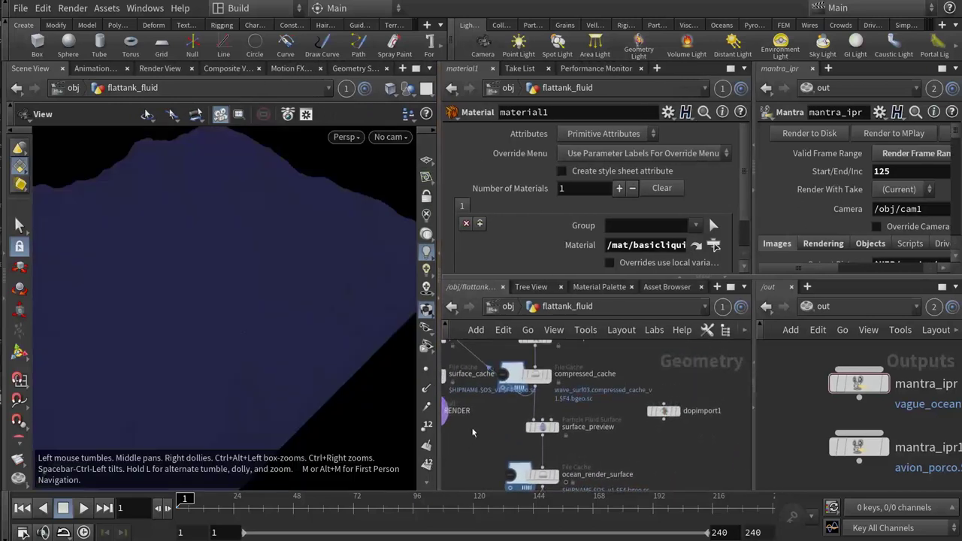
{"action": "scroll", "coordinate": [502, 420], "scroll_direction": "up", "scroll_amount": 2}
- Bring import_flattank into view and inspect the surface_preview meshing settings
{"action": "middle_click_drag", "start_coordinate": [502, 421], "coordinate": [492, 518]}
{"action": "middle_click_drag", "start_coordinate": [599, 374], "coordinate": [601, 412]}
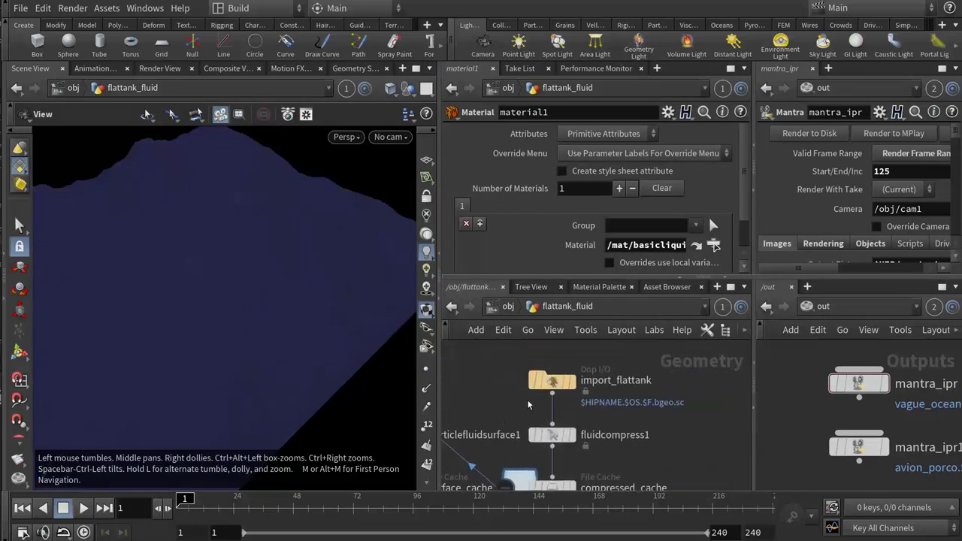
{"action": "scroll", "coordinate": [594, 406], "scroll_direction": "down", "scroll_amount": 3}
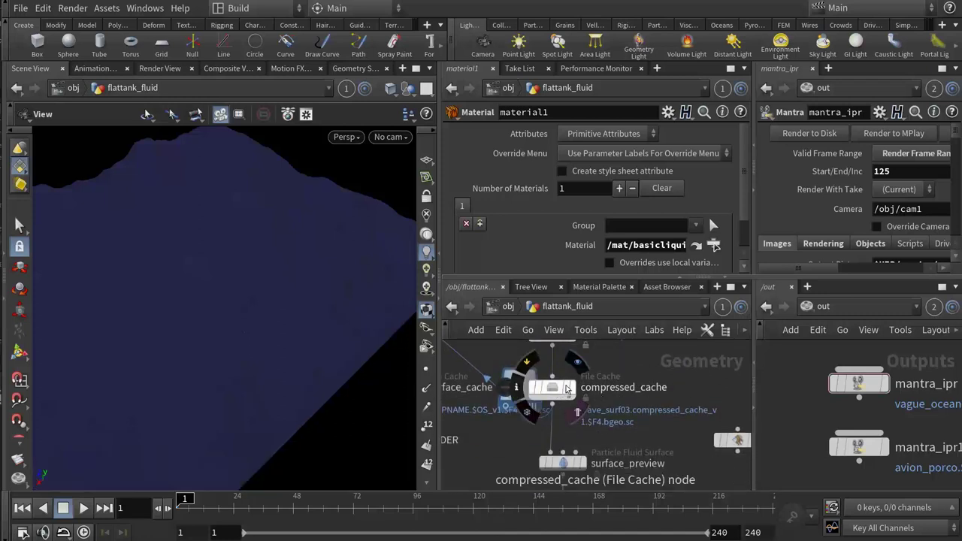
{"action": "scroll", "coordinate": [597, 421], "scroll_direction": "down", "scroll_amount": 3}
{"action": "scroll", "coordinate": [572, 409], "scroll_direction": "up", "scroll_amount": 1}
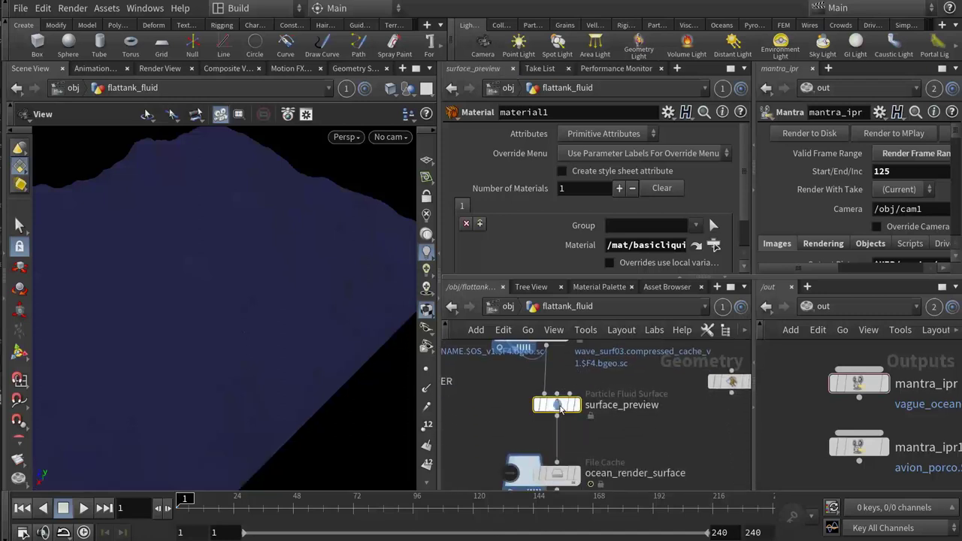
{"action": "left_click", "coordinate": [558, 406]}
{"action": "scroll", "coordinate": [603, 242], "scroll_direction": "down", "scroll_amount": 2}
{"action": "scroll", "coordinate": [603, 242], "scroll_direction": "down", "scroll_amount": 2}
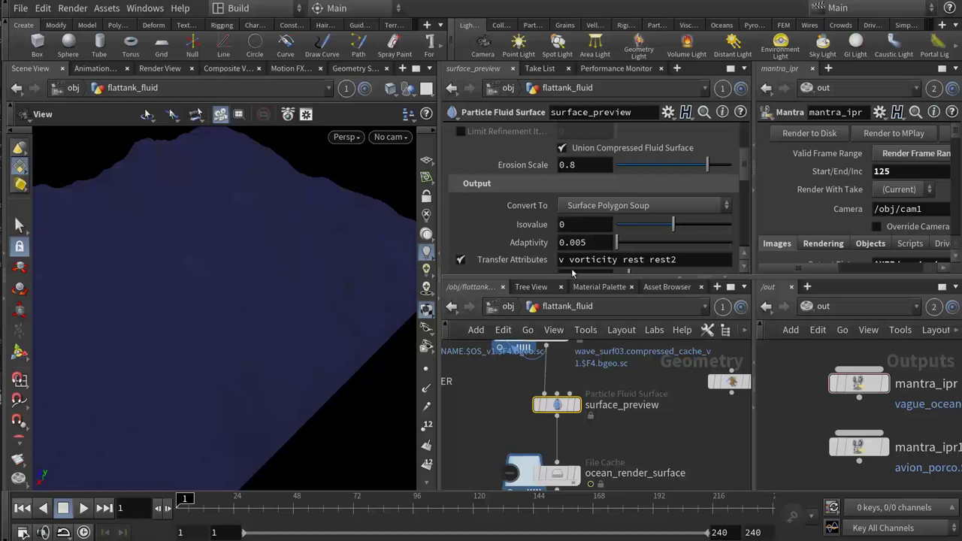
- Rearrange ocean_render_surface, rop_fbx1 and material1, then show ocean_render_surface's File Cache settings
{"action": "middle_click_drag", "start_coordinate": [594, 442], "coordinate": [591, 364]}
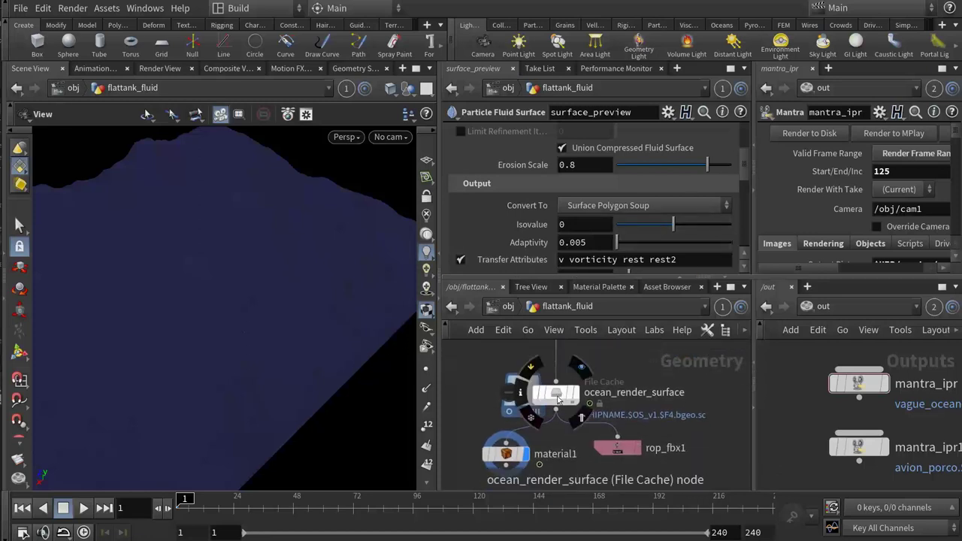
{"action": "left_click_drag", "start_coordinate": [558, 400], "coordinate": [559, 383]}
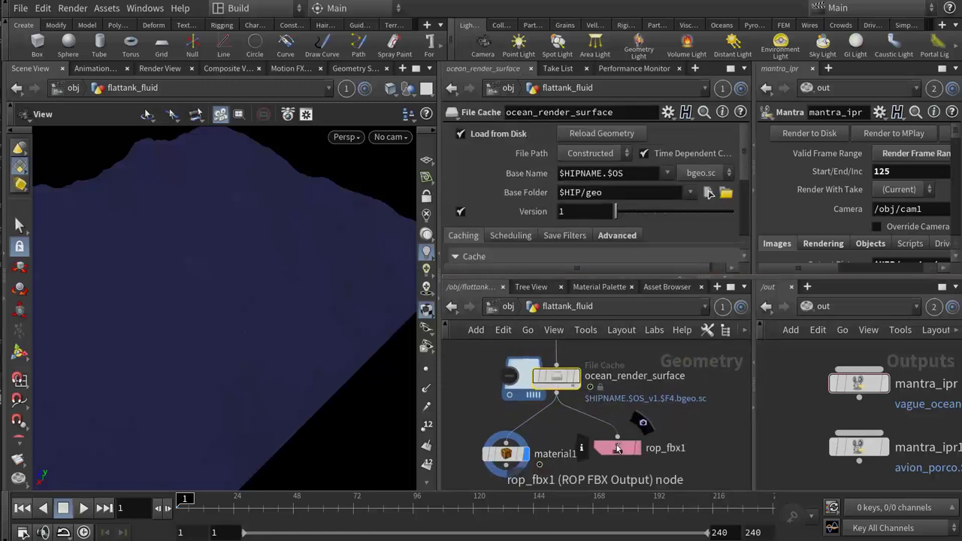
{"action": "left_click_drag", "start_coordinate": [617, 447], "coordinate": [672, 444]}
{"action": "left_click_drag", "start_coordinate": [506, 453], "coordinate": [560, 445]}
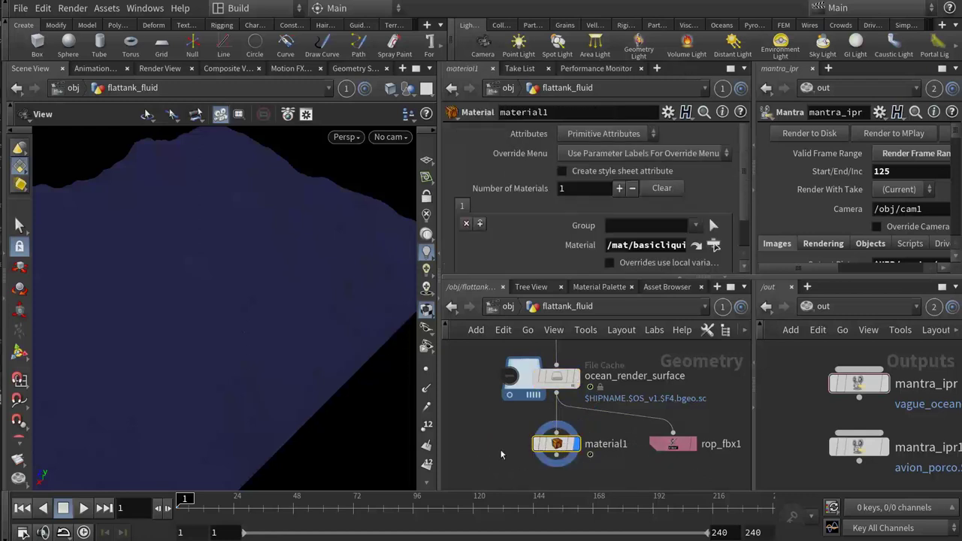
{"action": "left_click", "coordinate": [555, 377]}
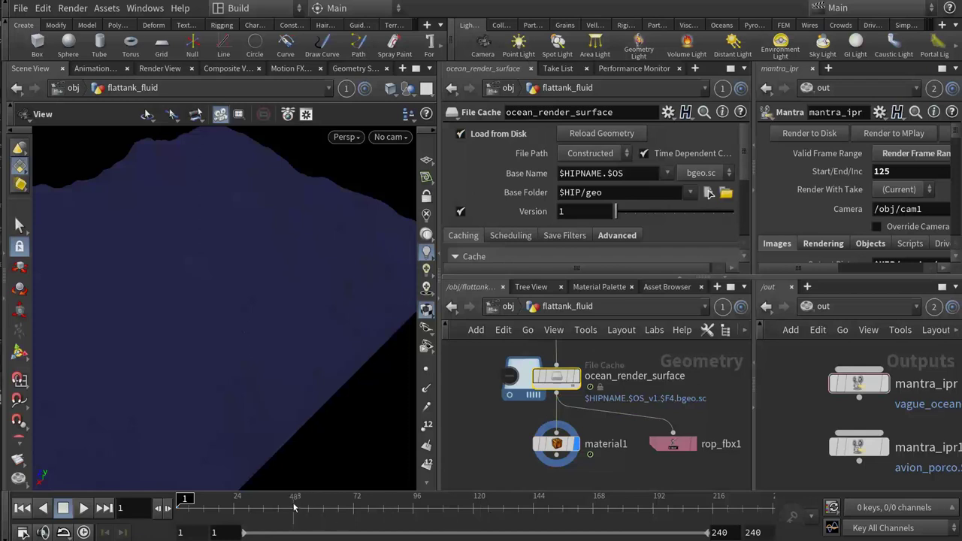
- Play back the cached ocean wave from a side view, stop at frame 88, and return to object level
{"action": "left_click", "coordinate": [373, 502]}
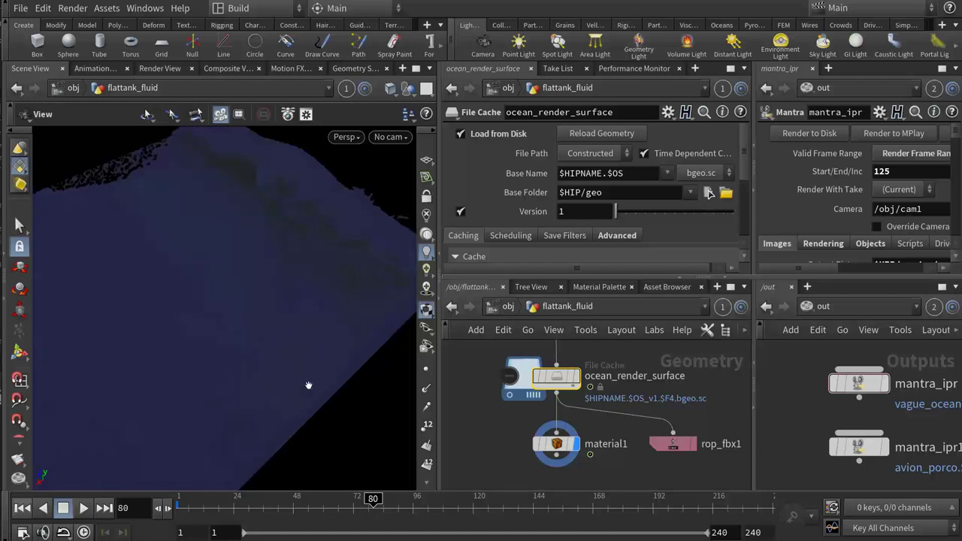
{"action": "mouse_move", "coordinate": [249, 388]}
{"action": "left_mouse_down"}
{"action": "mouse_move", "coordinate": [266, 333]}
{"action": "mouse_move", "coordinate": [253, 374]}
{"action": "left_mouse_up"}
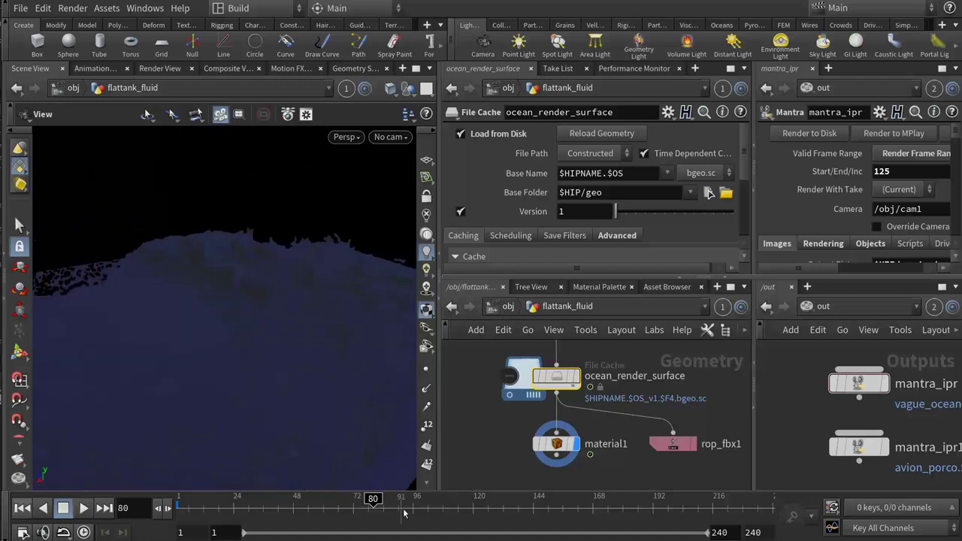
{"action": "left_click", "coordinate": [85, 509]}
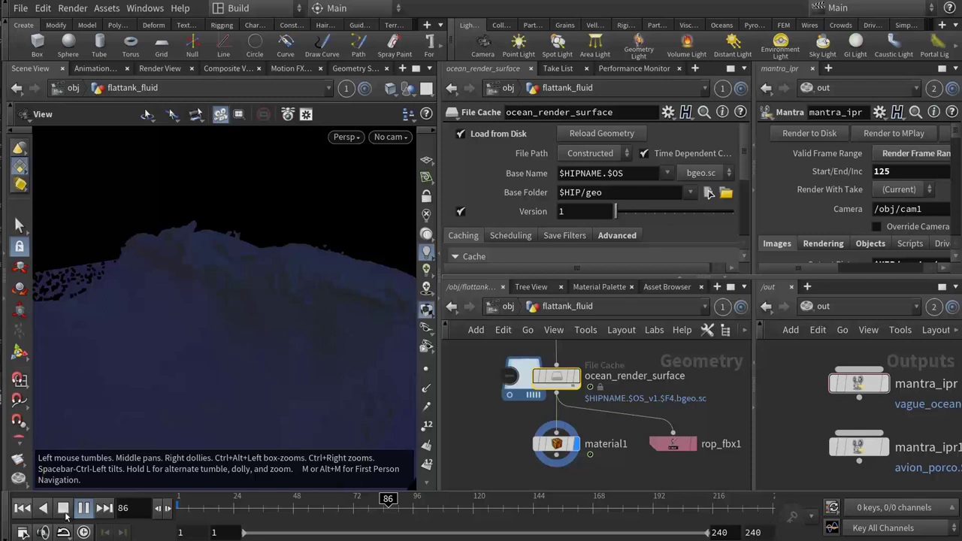
{"action": "left_click", "coordinate": [64, 511]}
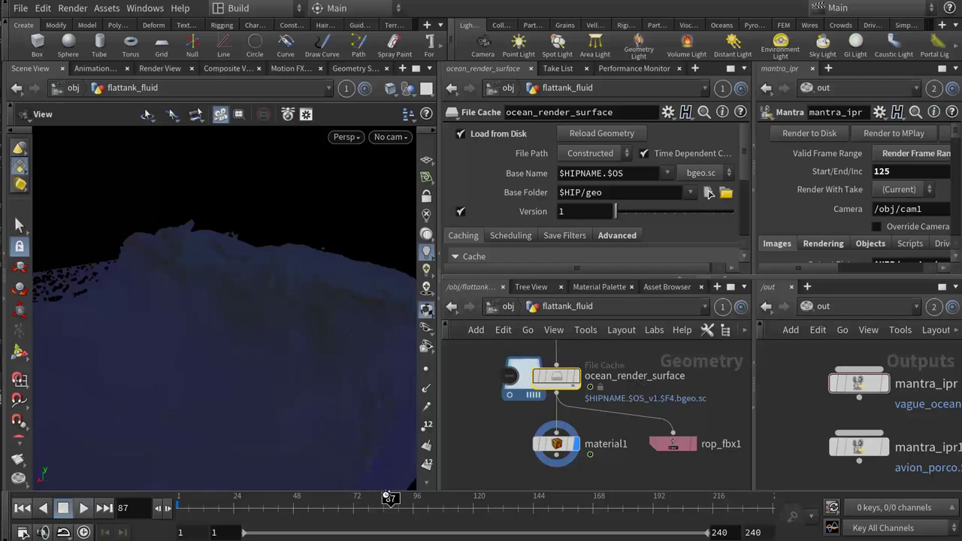
{"action": "left_click", "coordinate": [392, 499]}
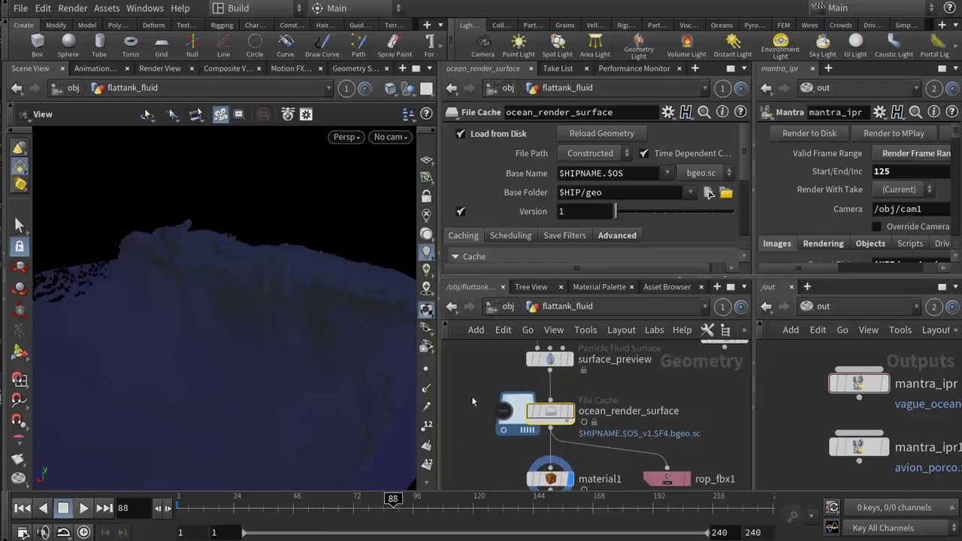
{"action": "left_click", "coordinate": [500, 305]}
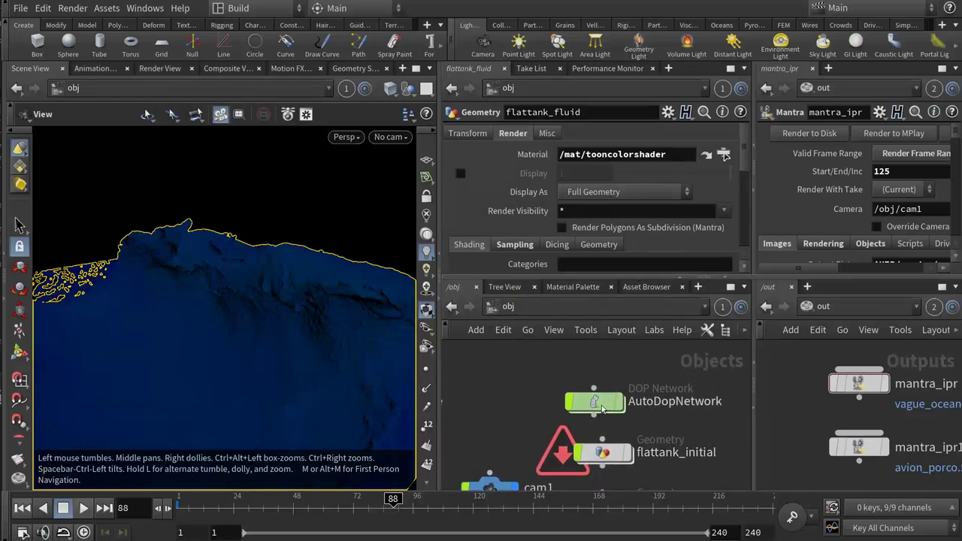
{"action": "double_click", "coordinate": [594, 402]}
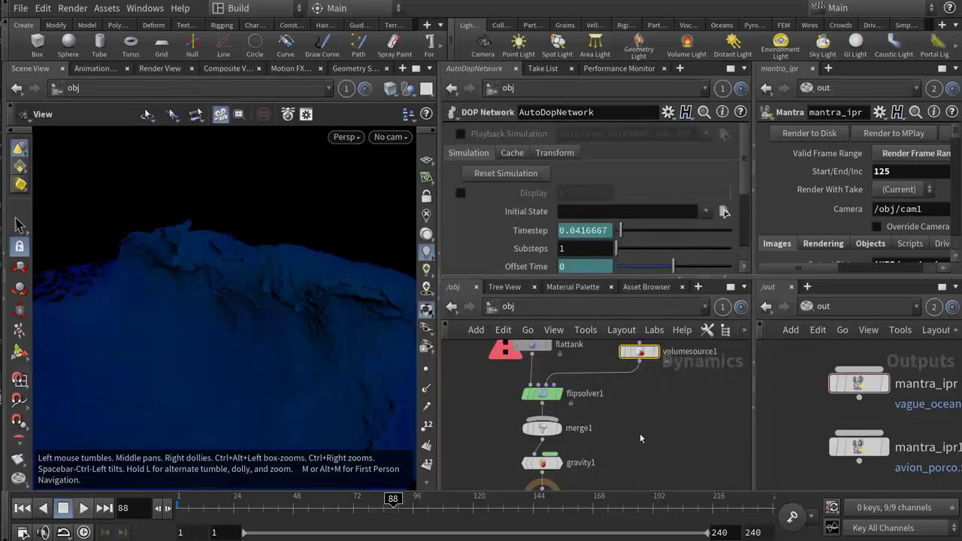
{"action": "left_click", "coordinate": [639, 351]}
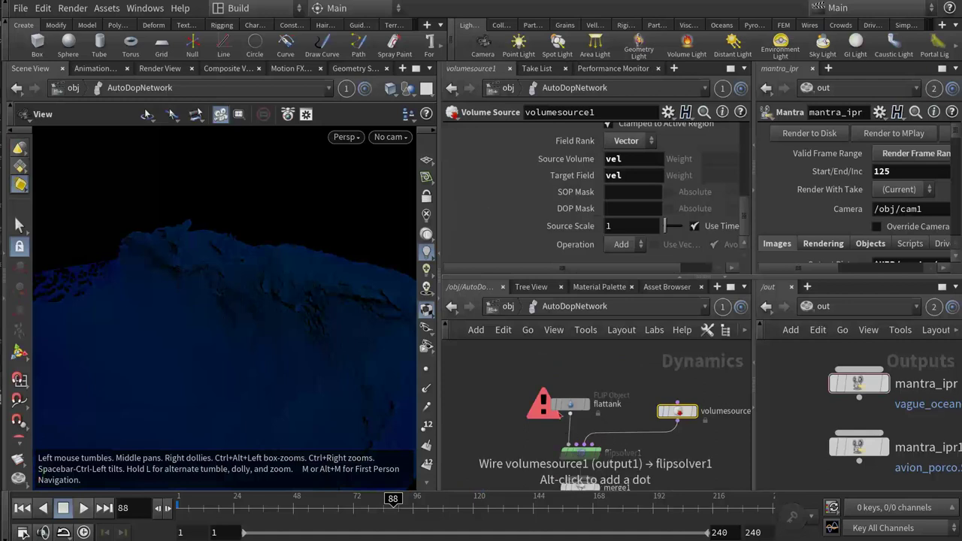
{"action": "left_click", "coordinate": [575, 406]}
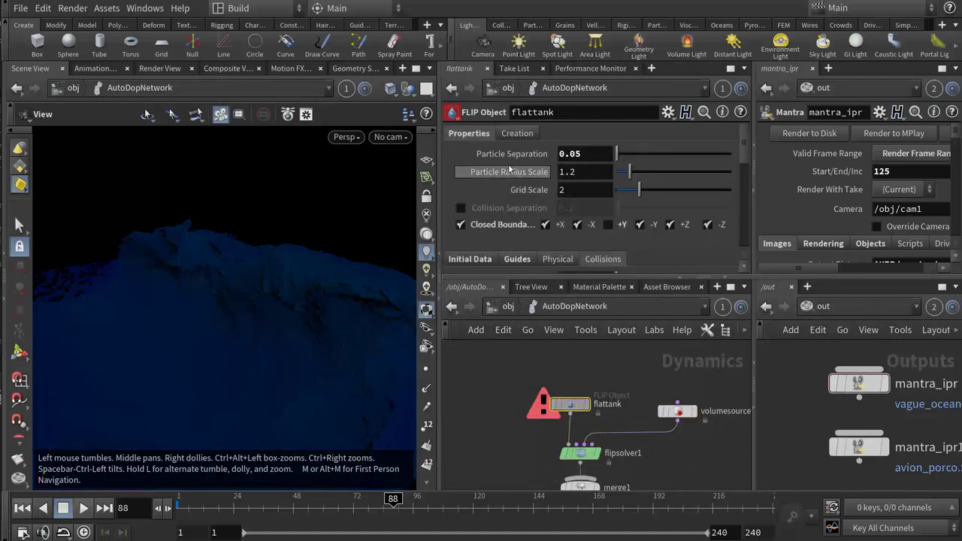
{"action": "left_click", "coordinate": [591, 151]}
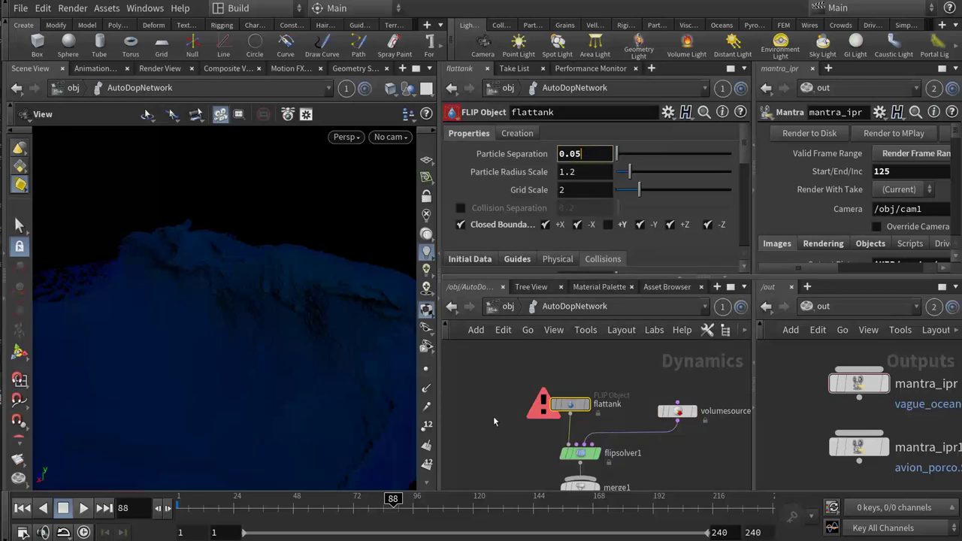
{"action": "key", "text": "h"}
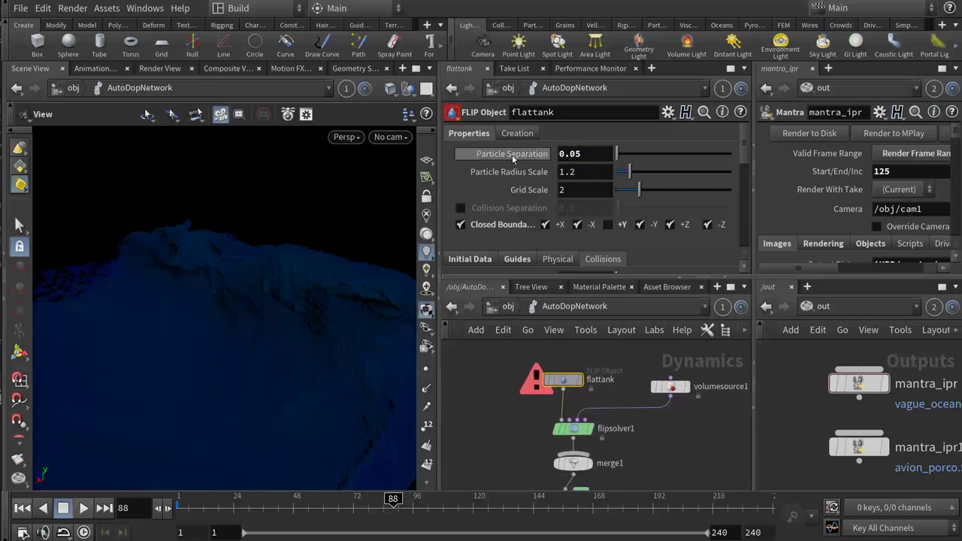
{"action": "left_click", "coordinate": [502, 308]}
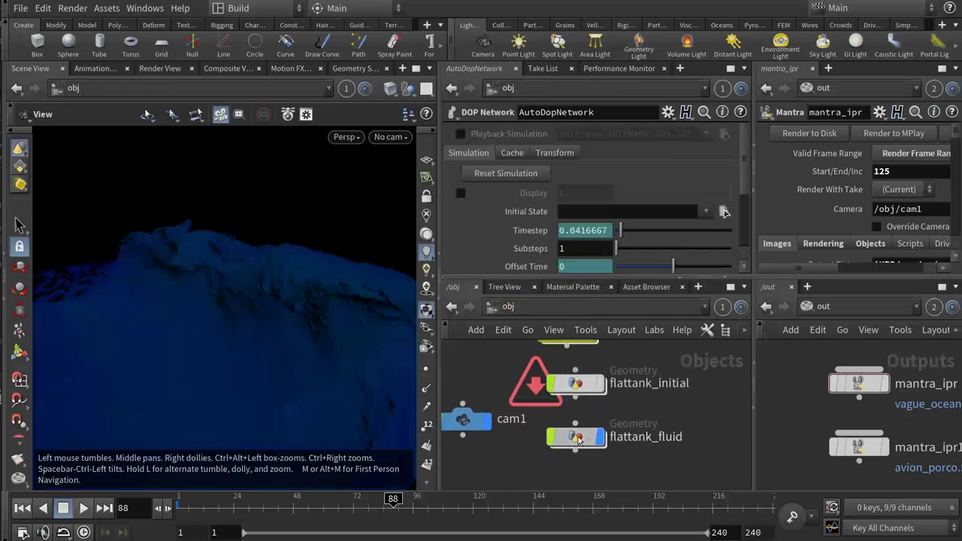
- Enter the flattank_fluid network and show the fluidcompress1 node settings
{"action": "double_click", "coordinate": [577, 438]}
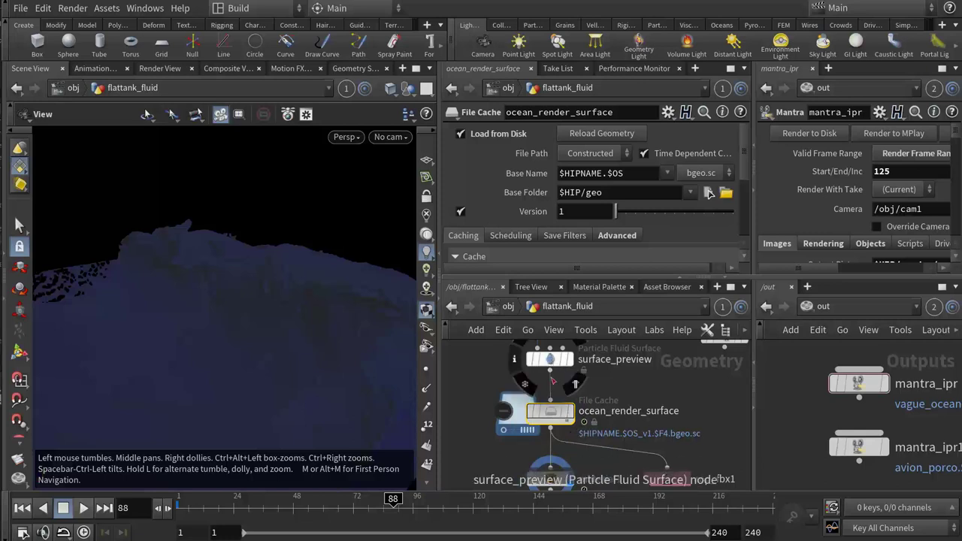
{"action": "middle_click_drag", "start_coordinate": [690, 384], "coordinate": [588, 396]}
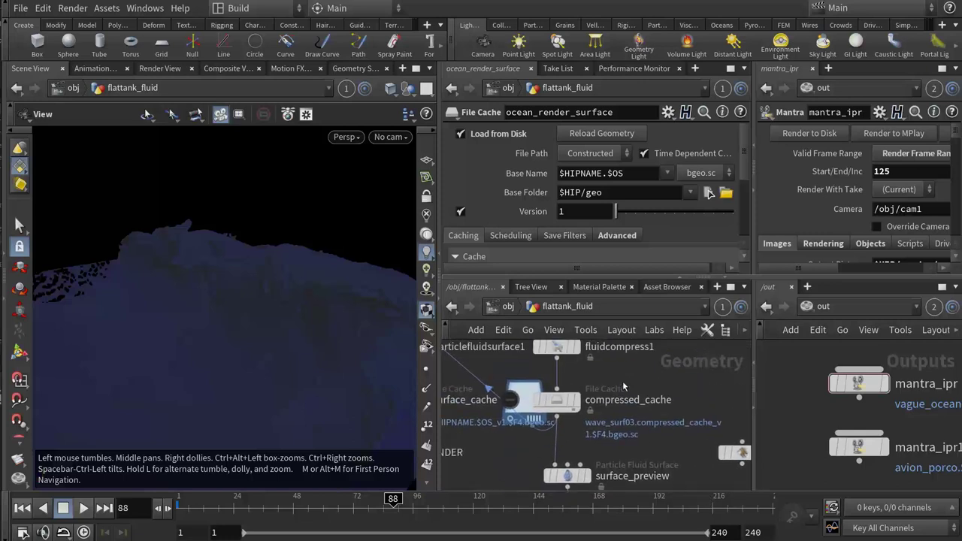
{"action": "left_click", "coordinate": [560, 386]}
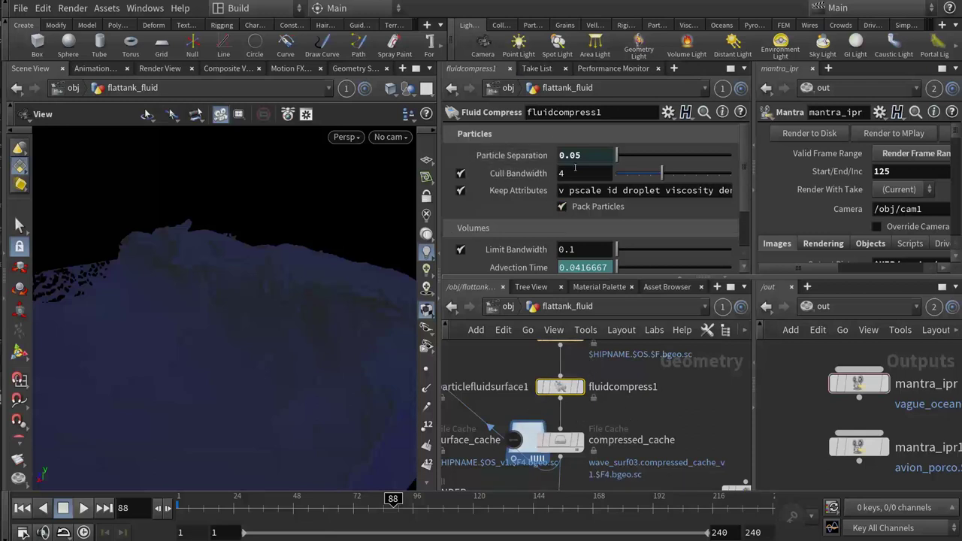
- Show material1's /mat/basicliquid assignment and scrub the wave to frame 126
{"action": "middle_click_drag", "start_coordinate": [638, 397], "coordinate": [633, 403]}
{"action": "scroll", "coordinate": [632, 404], "scroll_direction": "down", "scroll_amount": 3}
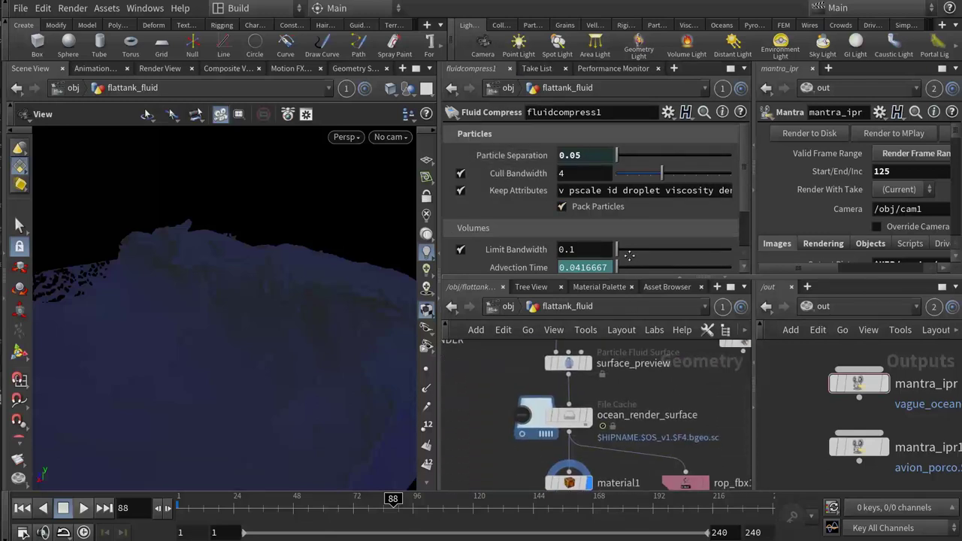
{"action": "scroll", "coordinate": [617, 410], "scroll_direction": "down", "scroll_amount": 2}
{"action": "scroll", "coordinate": [594, 417], "scroll_direction": "down", "scroll_amount": 2}
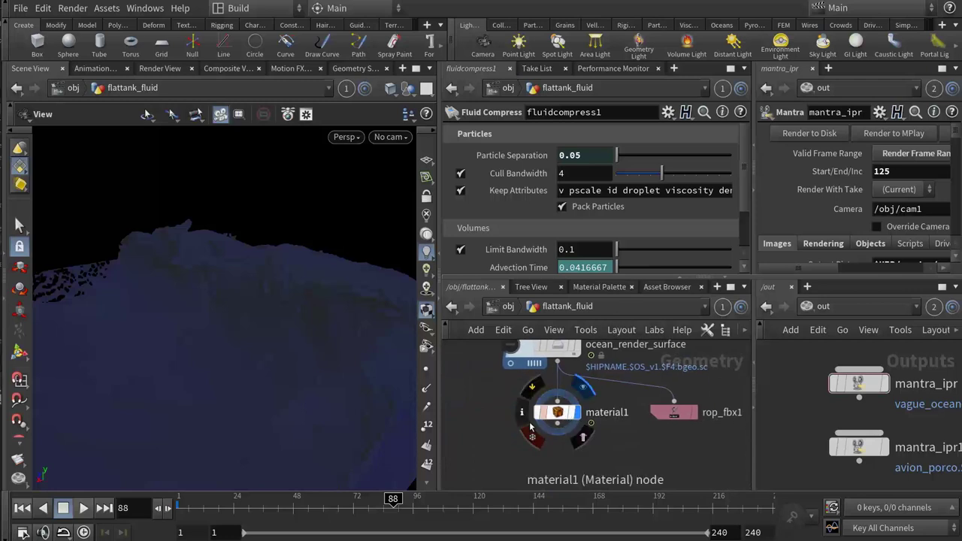
{"action": "left_click", "coordinate": [557, 412]}
{"action": "left_click_drag", "start_coordinate": [369, 514], "coordinate": [487, 502]}
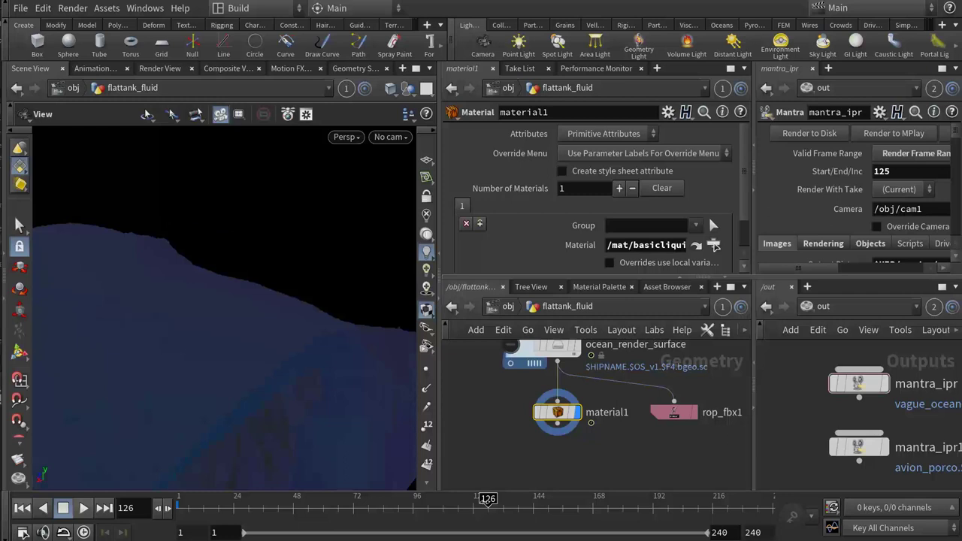
- Move the cached wave to frame 153 and view its rising crest from a low side angle
{"action": "mouse_move", "coordinate": [292, 369]}
{"action": "left_mouse_down"}
{"action": "mouse_move", "coordinate": [346, 269]}
{"action": "mouse_move", "coordinate": [190, 311]}
{"action": "mouse_move", "coordinate": [277, 322]}
{"action": "mouse_move", "coordinate": [248, 251]}
{"action": "mouse_move", "coordinate": [272, 337]}
{"action": "mouse_move", "coordinate": [144, 333]}
{"action": "left_mouse_up"}
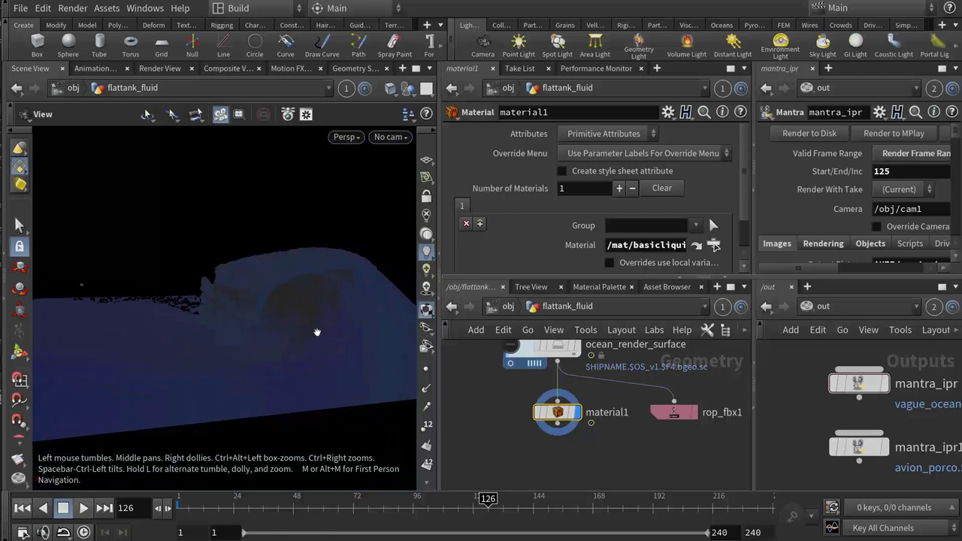
{"action": "left_click", "coordinate": [555, 508]}
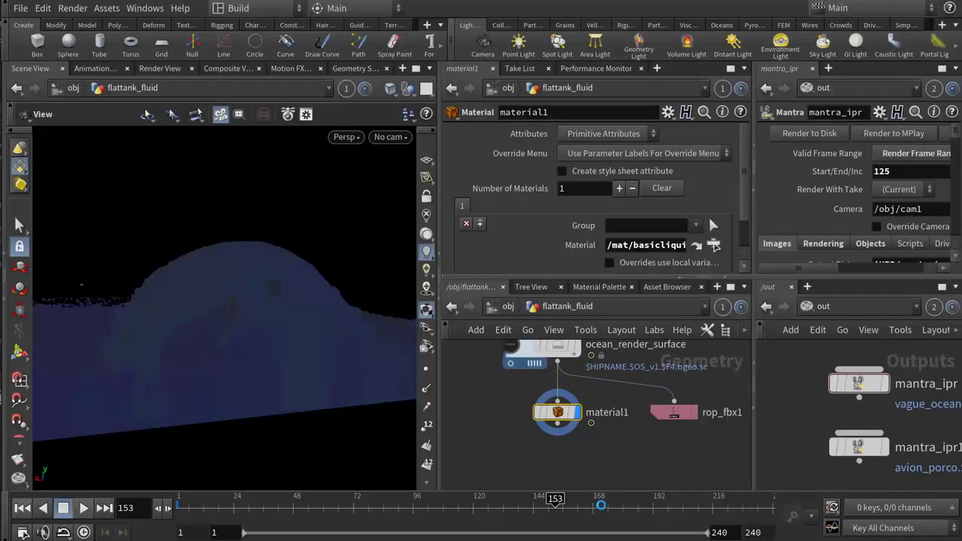
{"action": "mouse_move", "coordinate": [290, 381]}
{"action": "left_mouse_down"}
{"action": "mouse_move", "coordinate": [282, 378]}
{"action": "mouse_move", "coordinate": [353, 391]}
{"action": "mouse_move", "coordinate": [305, 382]}
{"action": "mouse_move", "coordinate": [329, 378]}
{"action": "mouse_move", "coordinate": [166, 404]}
{"action": "mouse_move", "coordinate": [251, 386]}
{"action": "mouse_move", "coordinate": [85, 393]}
{"action": "mouse_move", "coordinate": [206, 371]}
{"action": "mouse_move", "coordinate": [249, 391]}
{"action": "mouse_move", "coordinate": [233, 342]}
{"action": "left_mouse_up"}
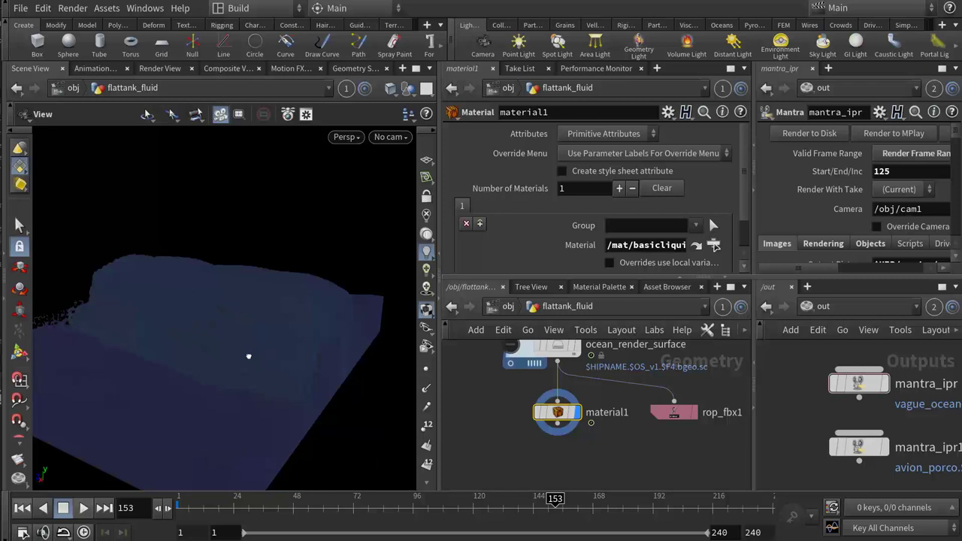
{"action": "mouse_move", "coordinate": [249, 354]}
{"action": "left_mouse_down"}
{"action": "mouse_move", "coordinate": [195, 337]}
{"action": "mouse_move", "coordinate": [371, 389]}
{"action": "left_mouse_up"}
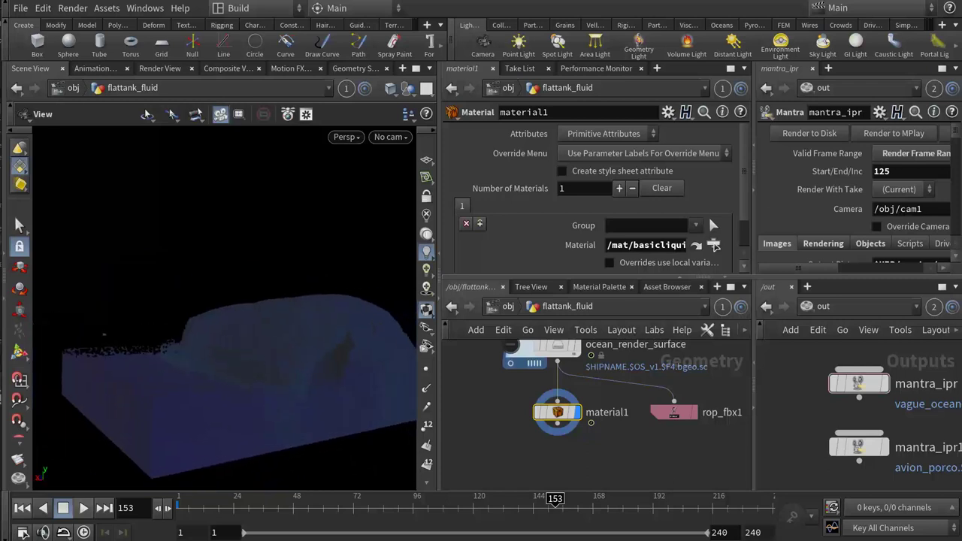